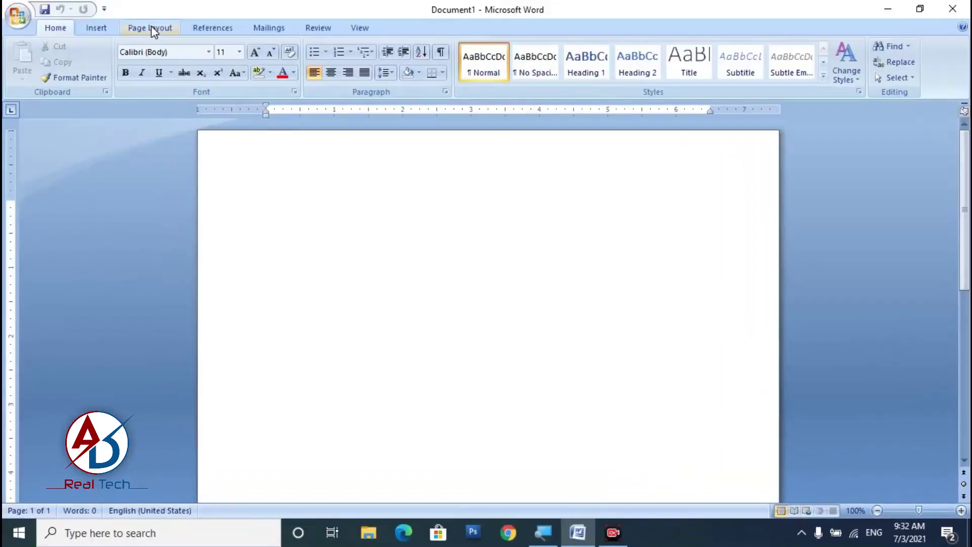
- Set the page to A4 paper size (8.27" x 11.69") with Narrow 0.5" margins
{"action": "left_click", "coordinate": [152, 28]}
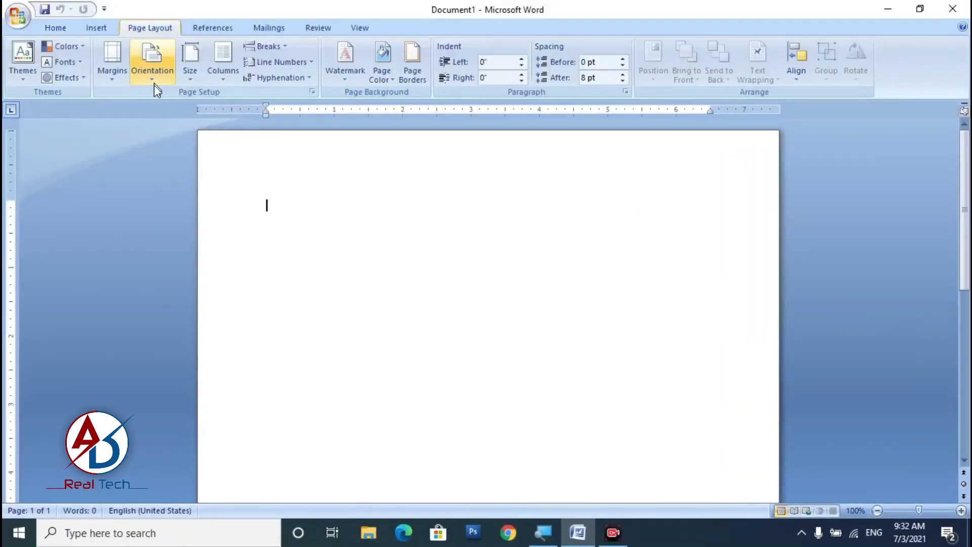
{"action": "left_click", "coordinate": [194, 78]}
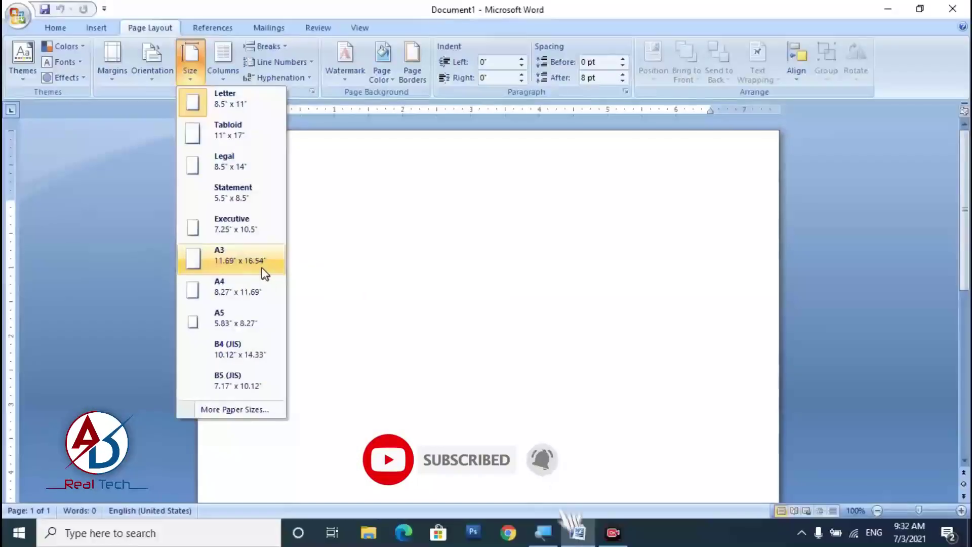
{"action": "left_click", "coordinate": [229, 279]}
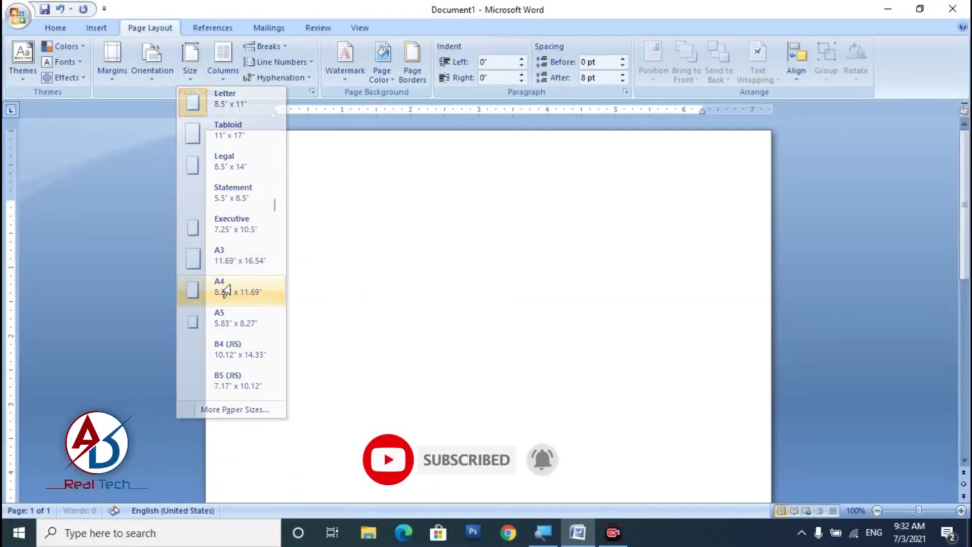
{"action": "left_click", "coordinate": [114, 71]}
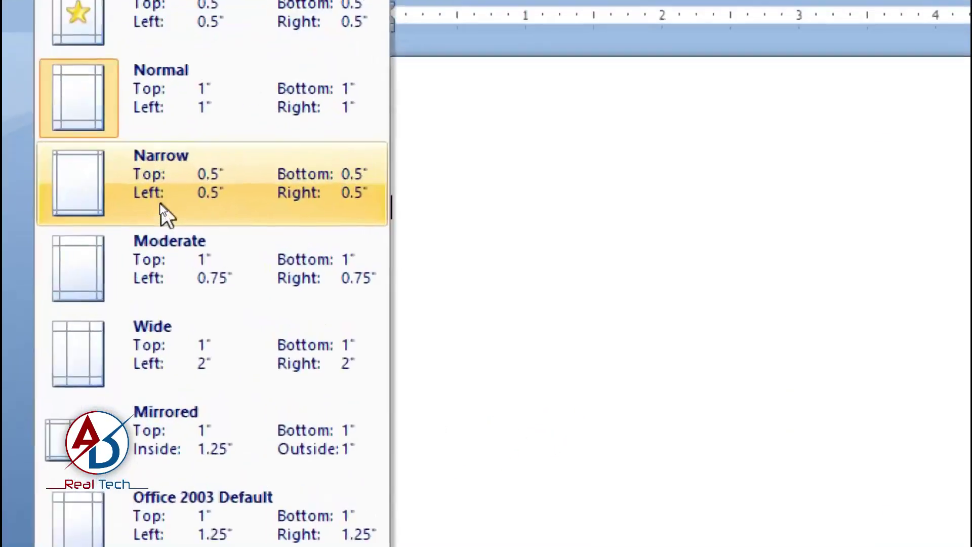
{"action": "left_click", "coordinate": [161, 205]}
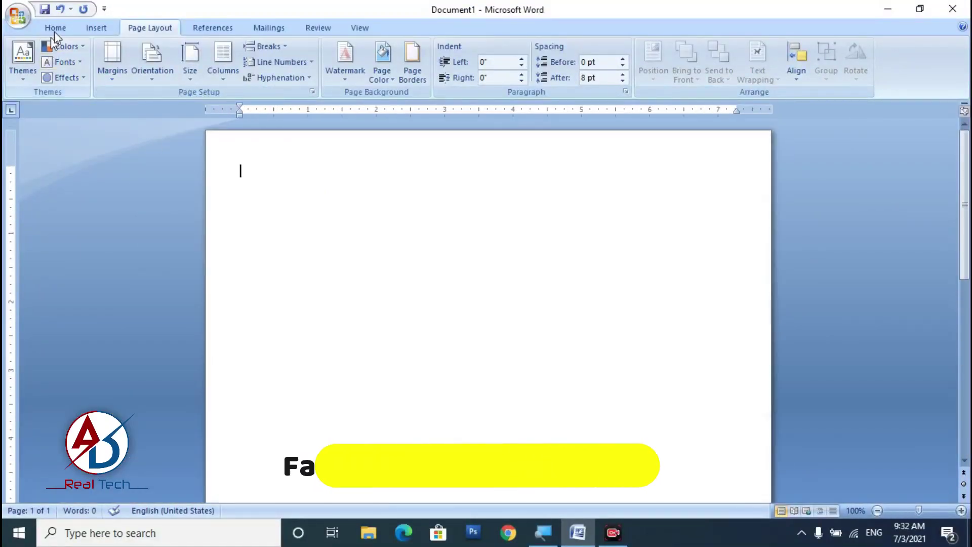
- Draw a tall rectangle shape about 2.01" wide and 11.32" high along the page's left edge
{"action": "left_click", "coordinate": [90, 27]}
{"action": "left_click", "coordinate": [51, 28]}
{"action": "left_click", "coordinate": [93, 28]}
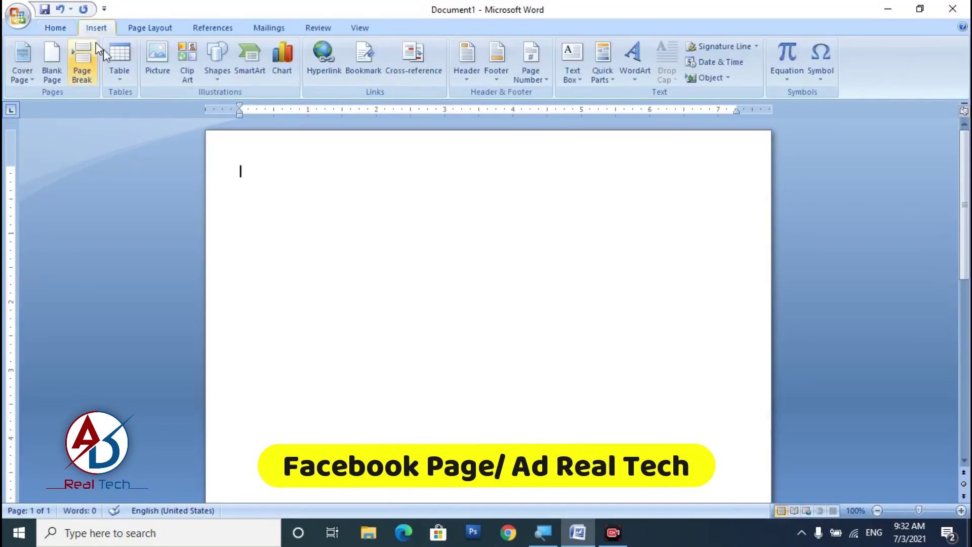
{"action": "left_click", "coordinate": [218, 66]}
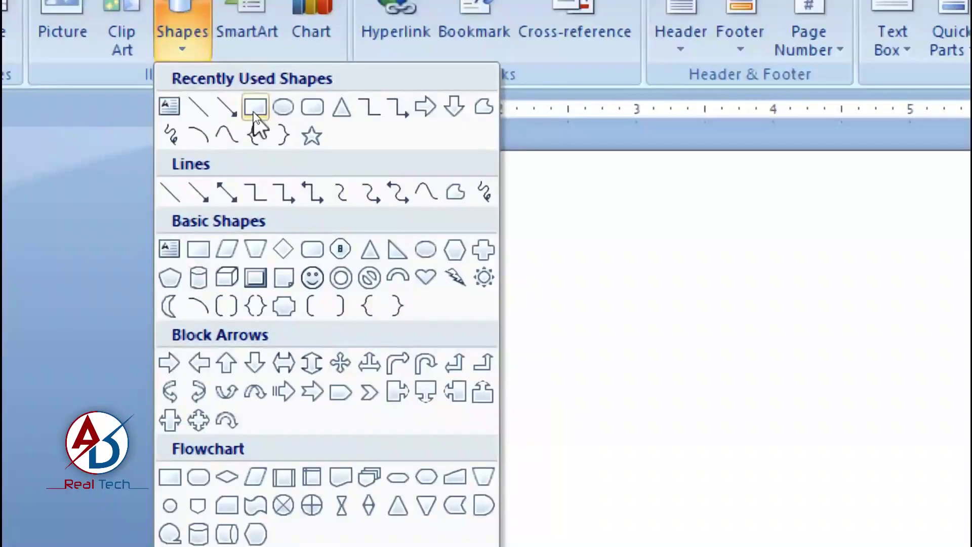
{"action": "left_click", "coordinate": [253, 111]}
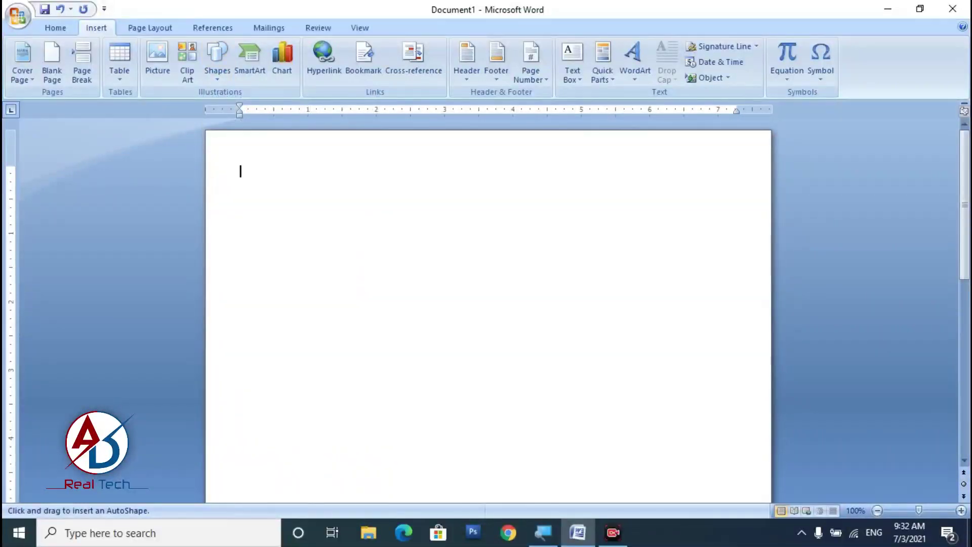
{"action": "mouse_move", "coordinate": [215, 142]}
{"action": "left_mouse_down"}
{"action": "mouse_move", "coordinate": [327, 399]}
{"action": "mouse_move", "coordinate": [306, 476]}
{"action": "mouse_move", "coordinate": [310, 501]}
{"action": "mouse_move", "coordinate": [330, 458]}
{"action": "mouse_move", "coordinate": [330, 501]}
{"action": "mouse_move", "coordinate": [355, 465]}
{"action": "mouse_move", "coordinate": [354, 477]}
{"action": "left_mouse_up"}
{"action": "scroll", "coordinate": [371, 420], "scroll_direction": "up", "scroll_amount": 15}
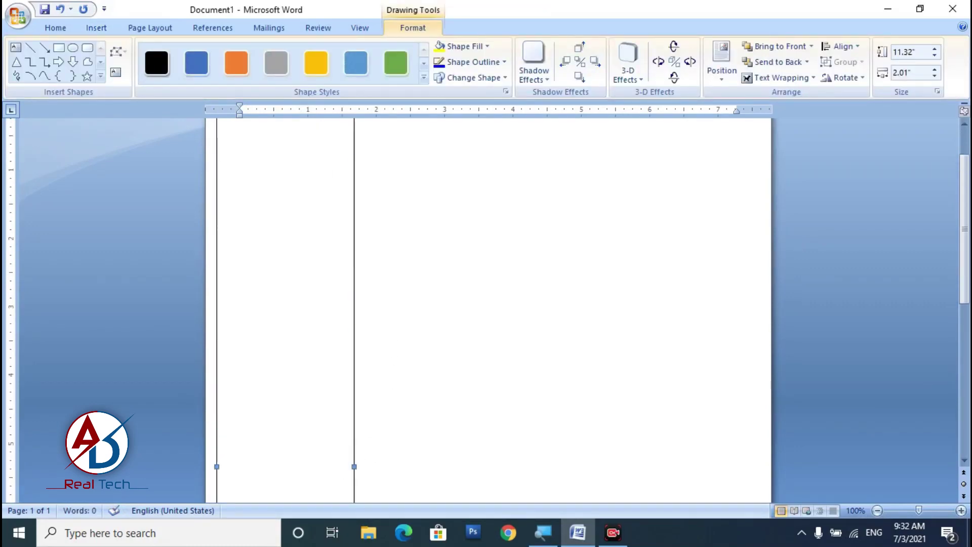
{"action": "scroll", "coordinate": [401, 327], "scroll_direction": "down", "scroll_amount": 7, "text": "ctrl"}
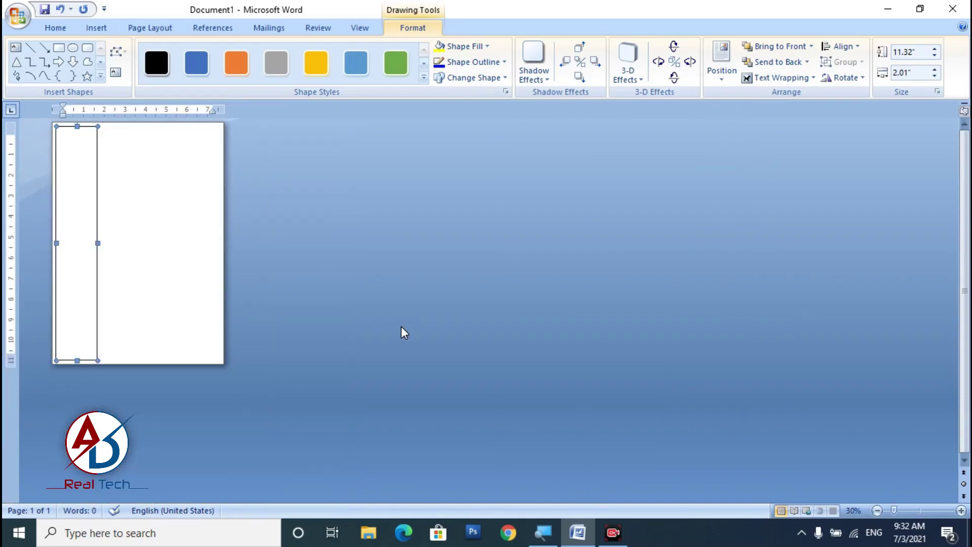
- Nudge the tall rectangle slightly to the right, away from the page's left edge
{"action": "scroll", "coordinate": [401, 326], "scroll_direction": "up", "scroll_amount": 9, "text": "ctrl"}
{"action": "scroll", "coordinate": [337, 296], "scroll_direction": "up", "scroll_amount": 1, "text": "ctrl"}
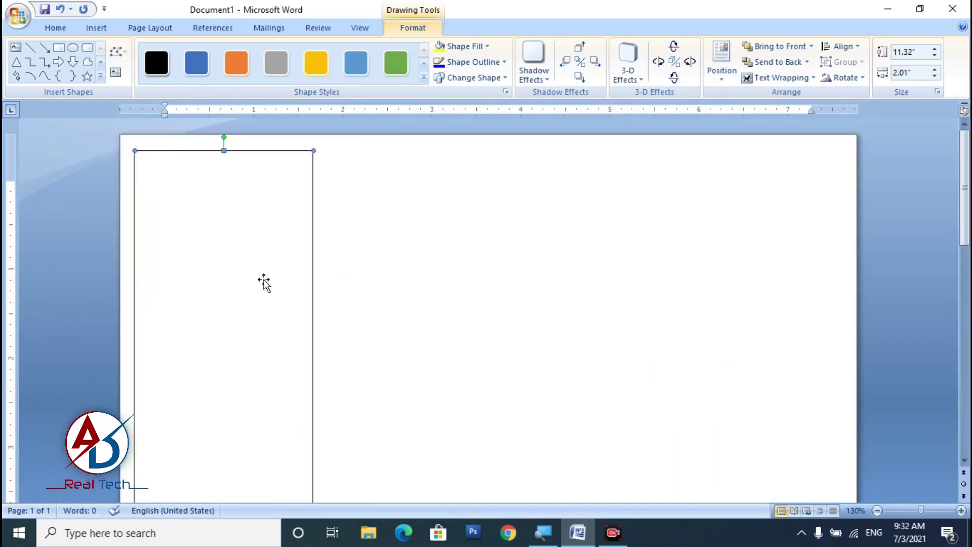
{"action": "key", "text": "Right"}
{"action": "key", "text": "Right"}
{"action": "key", "text": "Right"}
{"action": "key", "text": "Right"}
{"action": "key", "text": "Right"}
{"action": "key", "text": "Right"}
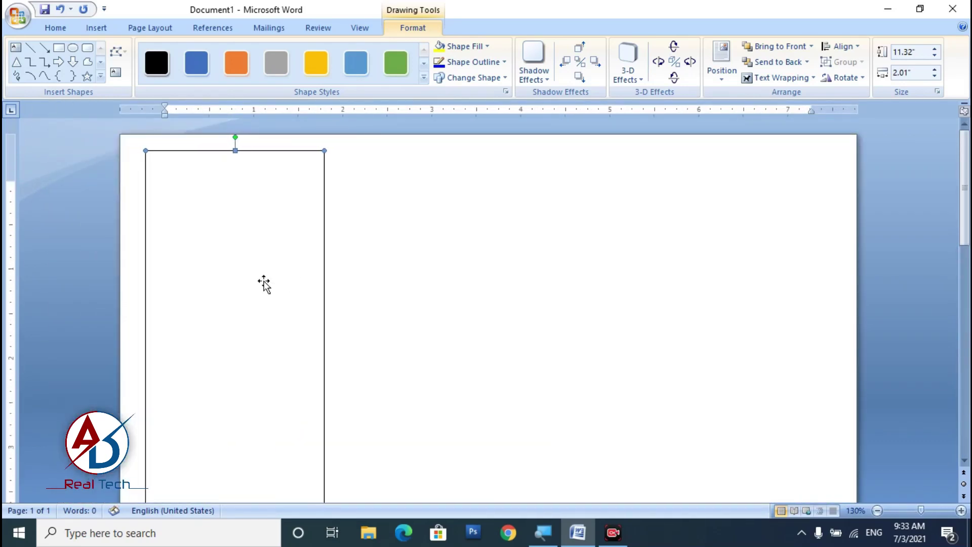
- Shorten the rectangle at its upper and lower edges to about 11.08" high, leaving more even gaps to the page edges
{"action": "scroll", "coordinate": [237, 223], "scroll_direction": "down", "scroll_amount": 6, "text": "ctrl"}
{"action": "scroll", "coordinate": [263, 239], "scroll_direction": "down", "scroll_amount": 4, "text": "ctrl"}
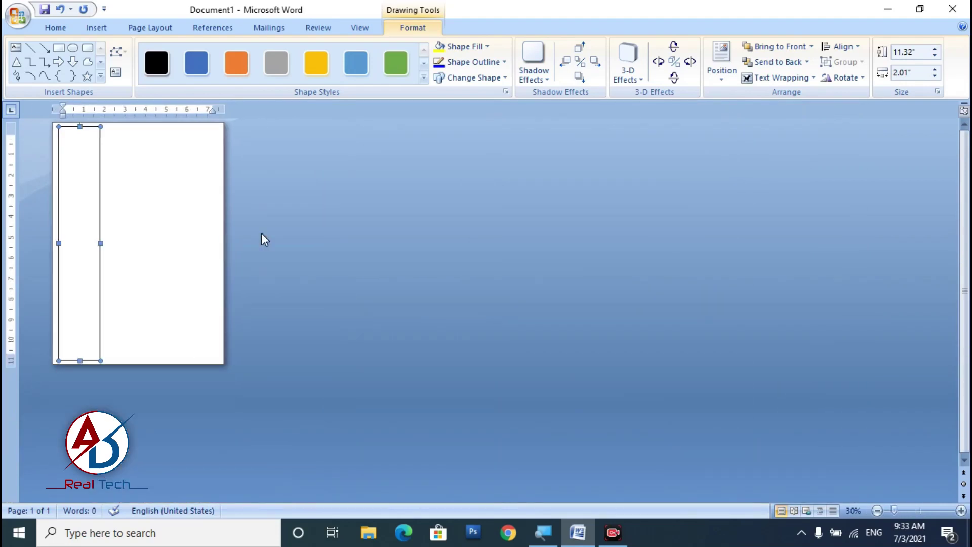
{"action": "scroll", "coordinate": [262, 253], "scroll_direction": "up", "scroll_amount": 5, "text": "ctrl"}
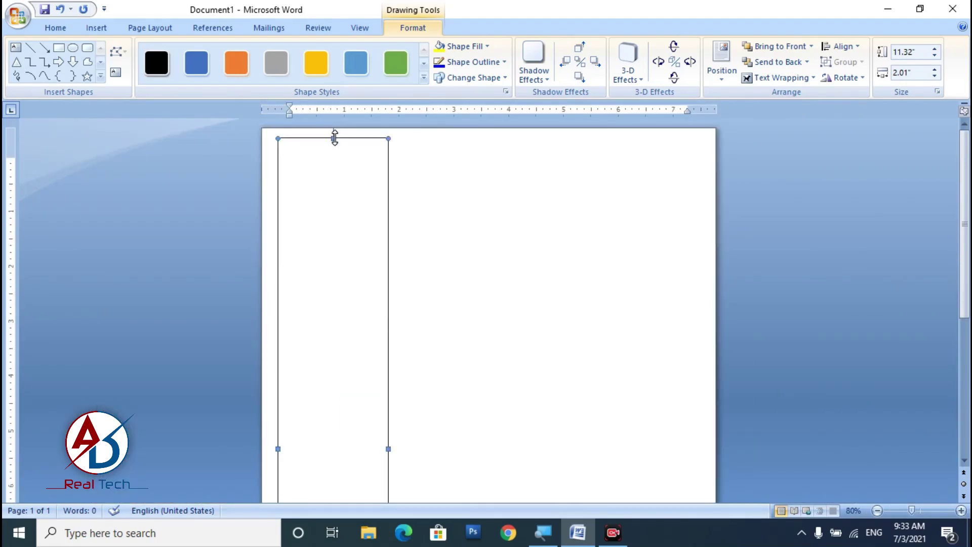
{"action": "left_click_drag", "start_coordinate": [333, 141], "coordinate": [333, 144]}
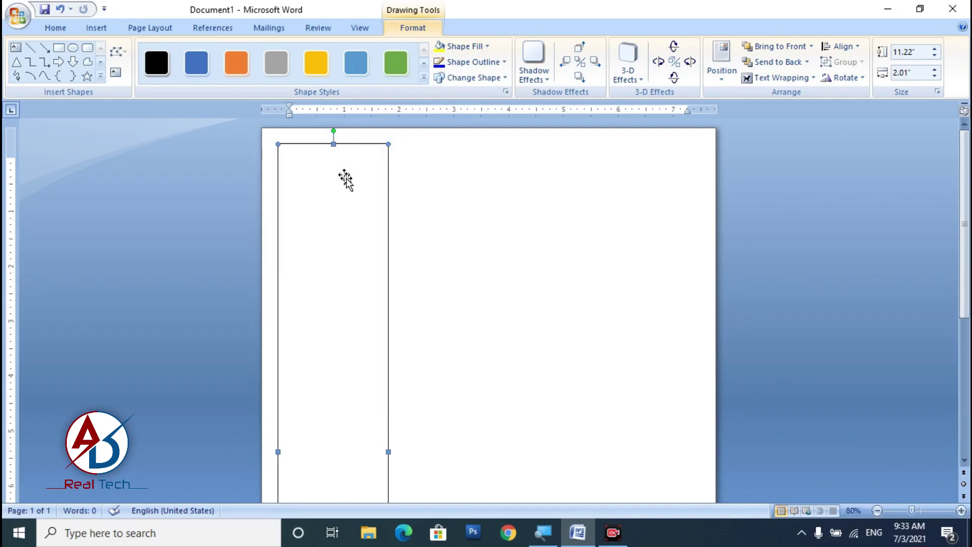
{"action": "scroll", "coordinate": [346, 179], "scroll_direction": "down", "scroll_amount": 5}
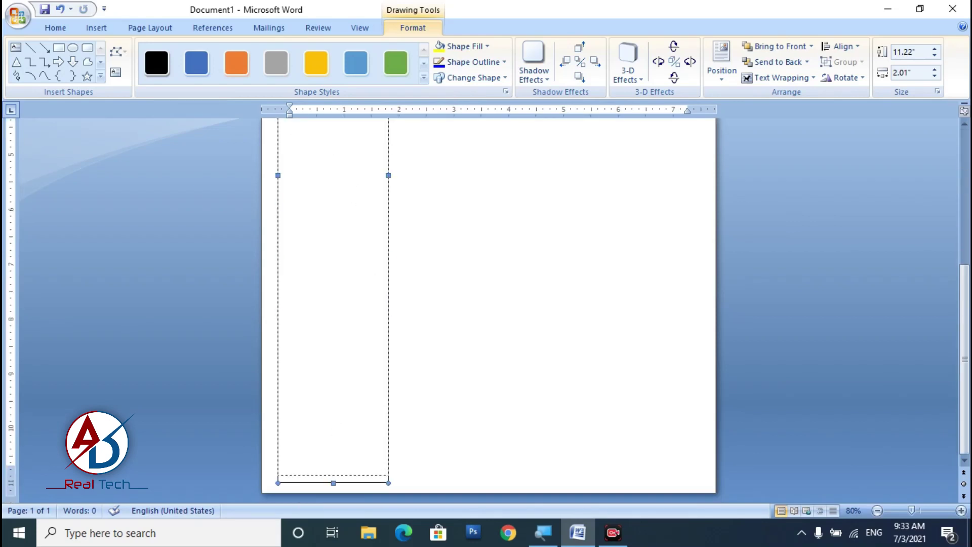
{"action": "left_click_drag", "start_coordinate": [333, 475], "coordinate": [334, 474]}
{"action": "scroll", "coordinate": [450, 372], "scroll_direction": "down", "scroll_amount": 5, "text": "ctrl"}
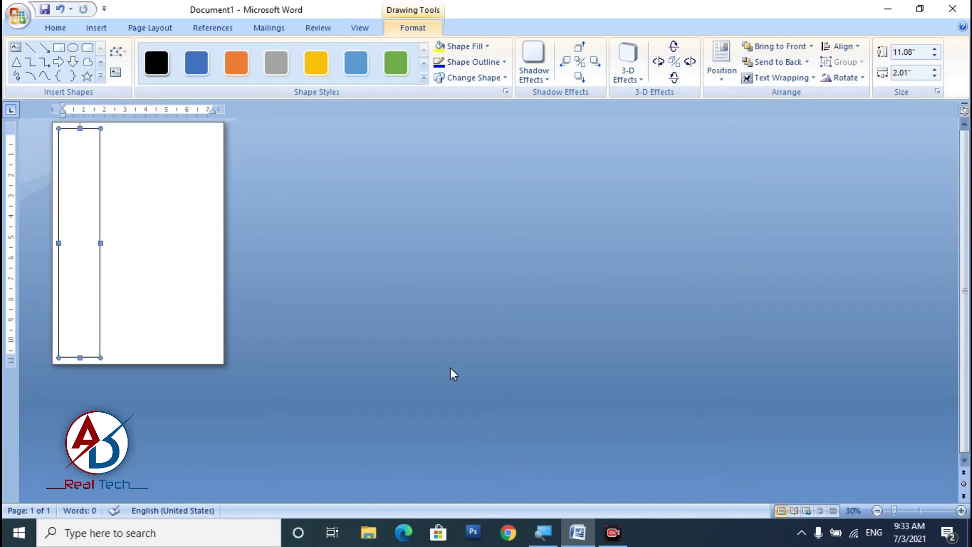
{"action": "left_click", "coordinate": [133, 276]}
- Set the rectangle's outline weight to ¼ pt
{"action": "scroll", "coordinate": [172, 275], "scroll_direction": "up", "scroll_amount": 8, "text": "ctrl"}
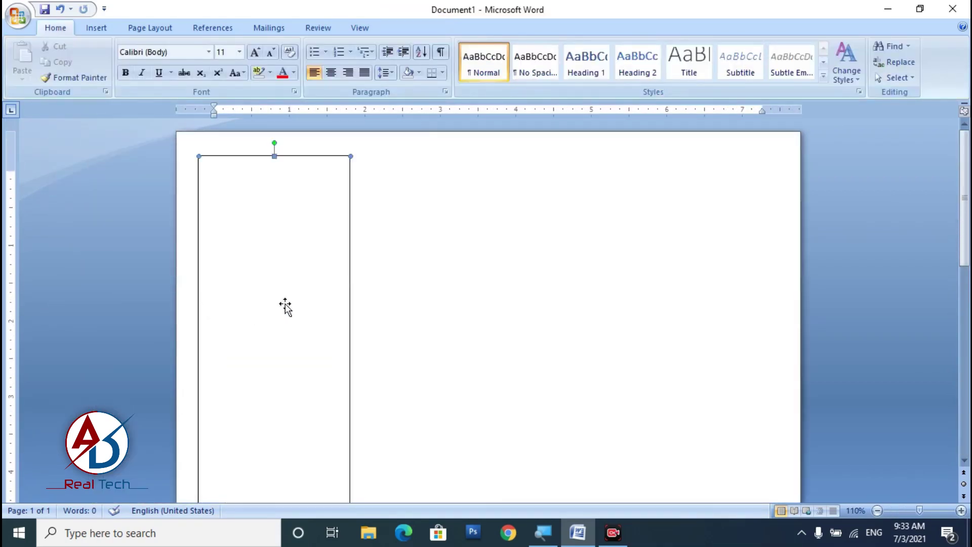
{"action": "left_click", "coordinate": [412, 28]}
{"action": "left_click", "coordinate": [474, 62]}
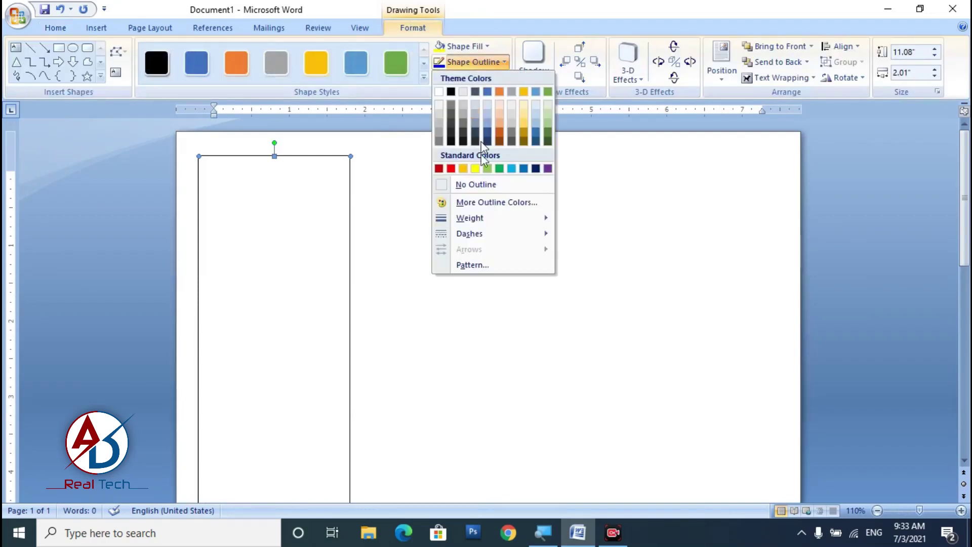
{"action": "mouse_move", "coordinate": [483, 218]}
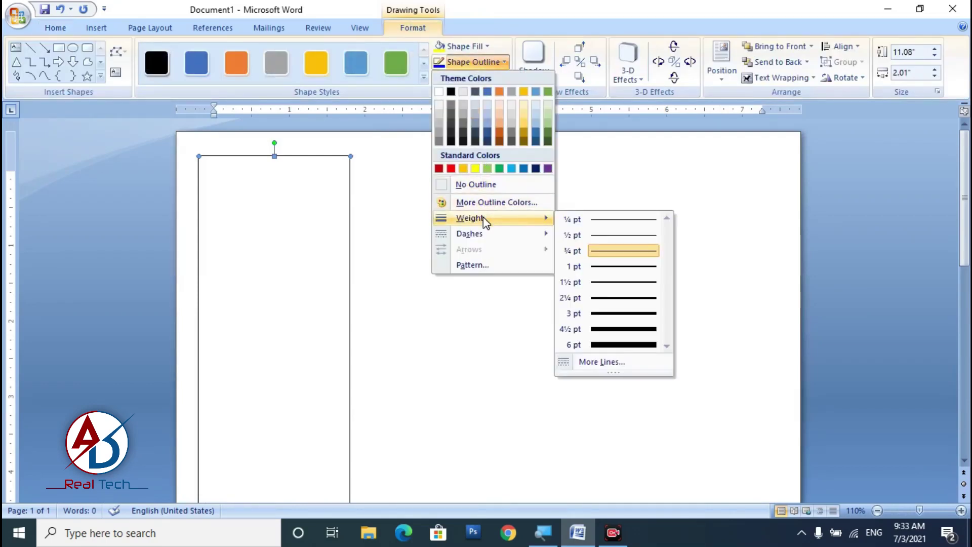
{"action": "left_click", "coordinate": [603, 222]}
{"action": "left_click", "coordinate": [372, 268]}
{"action": "scroll", "coordinate": [260, 270], "scroll_direction": "down", "scroll_amount": 5, "text": "ctrl"}
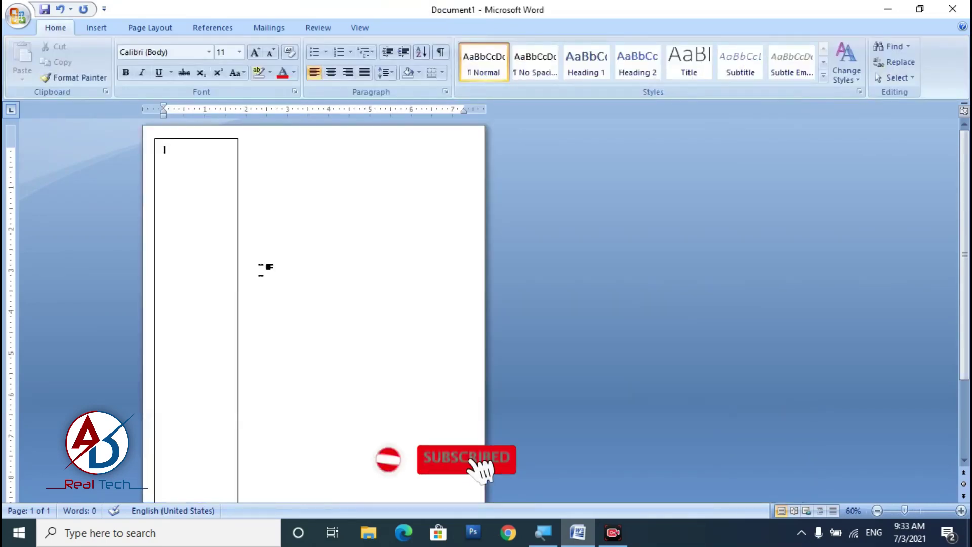
{"action": "scroll", "coordinate": [263, 287], "scroll_direction": "down", "scroll_amount": 2, "text": "ctrl"}
{"action": "scroll", "coordinate": [263, 287], "scroll_direction": "up", "scroll_amount": 8, "text": "ctrl"}
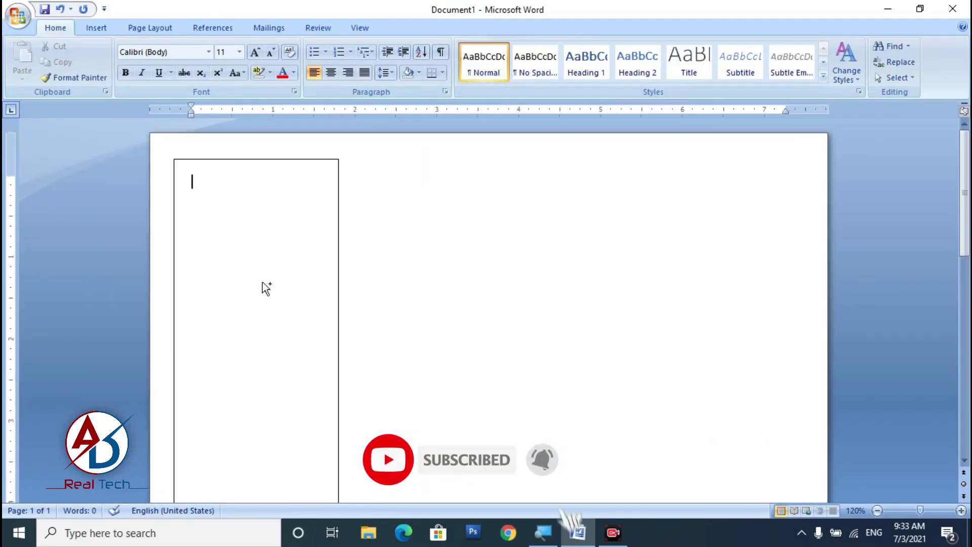
{"action": "scroll", "coordinate": [264, 287], "scroll_direction": "up", "scroll_amount": 1, "text": "ctrl"}
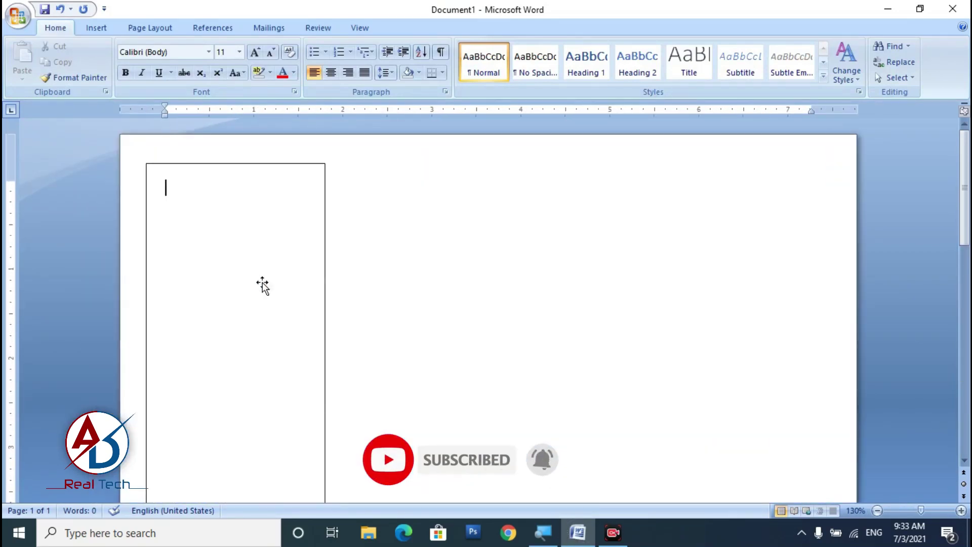
- Duplicate the rectangle and place the copy directly against the original's right side, with the upper edges aligned
{"action": "left_click", "coordinate": [213, 169]}
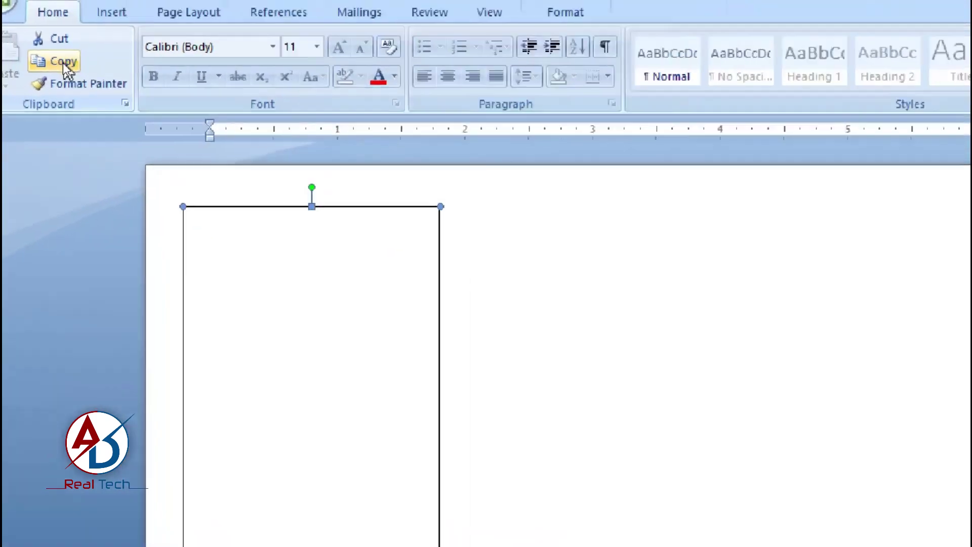
{"action": "left_click", "coordinate": [63, 63]}
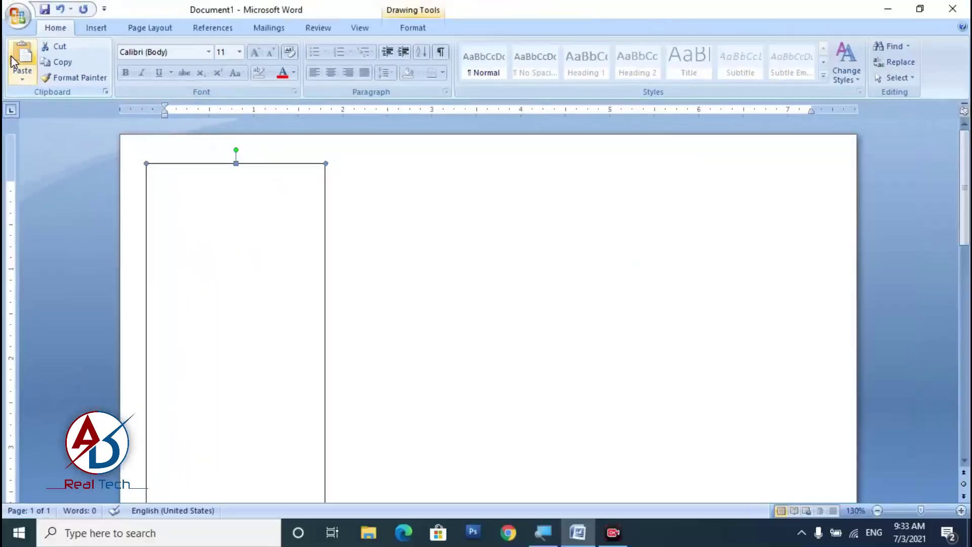
{"action": "left_click", "coordinate": [29, 57]}
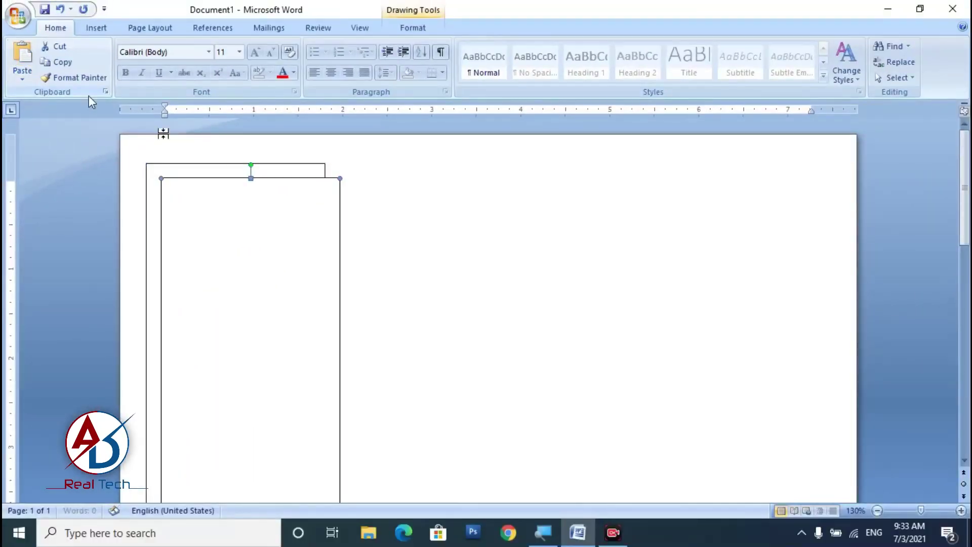
{"action": "left_click_drag", "start_coordinate": [292, 183], "coordinate": [457, 165]}
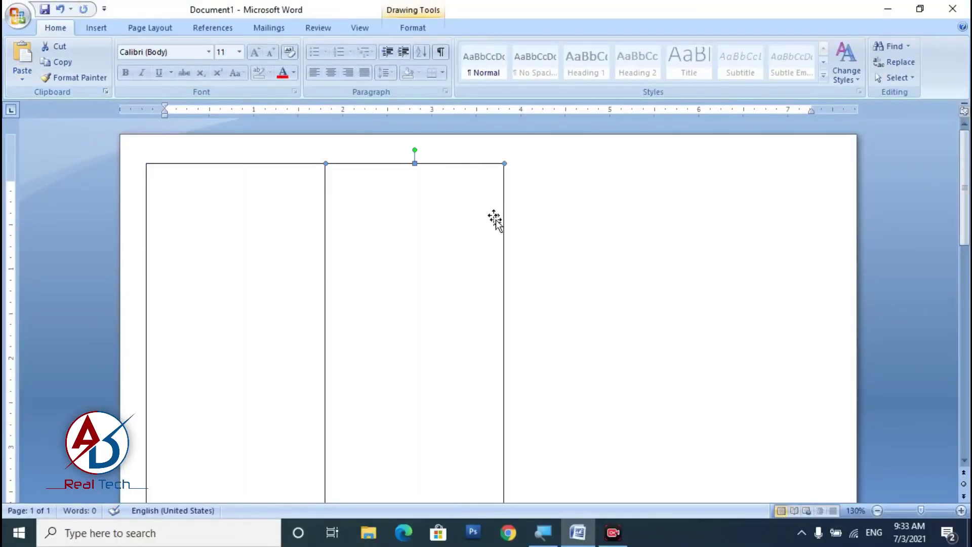
- Widen the copied rectangle to the right until it nearly reaches the page's right edge
{"action": "scroll", "coordinate": [495, 219], "scroll_direction": "down", "scroll_amount": 3}
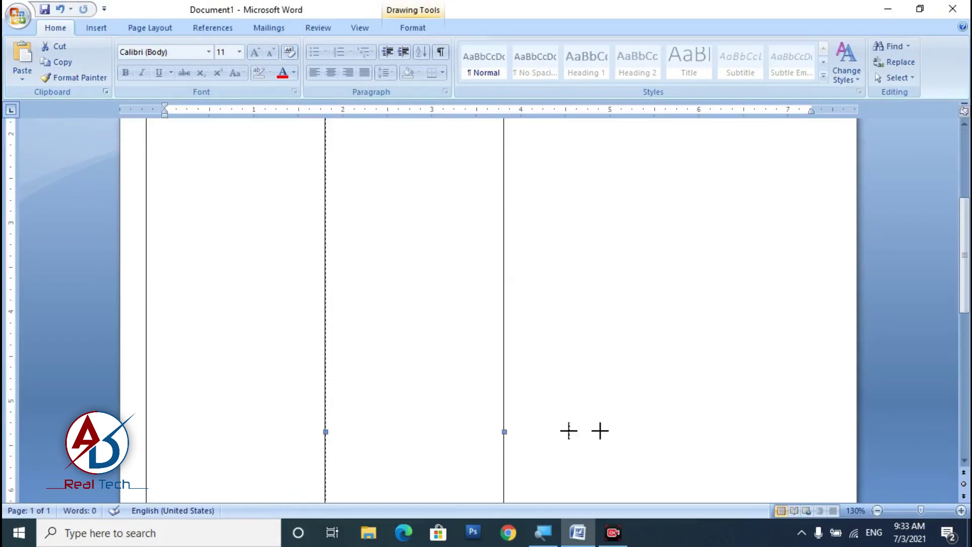
{"action": "left_click_drag", "start_coordinate": [600, 431], "coordinate": [832, 430]}
{"action": "scroll", "coordinate": [729, 427], "scroll_direction": "down", "scroll_amount": 9}
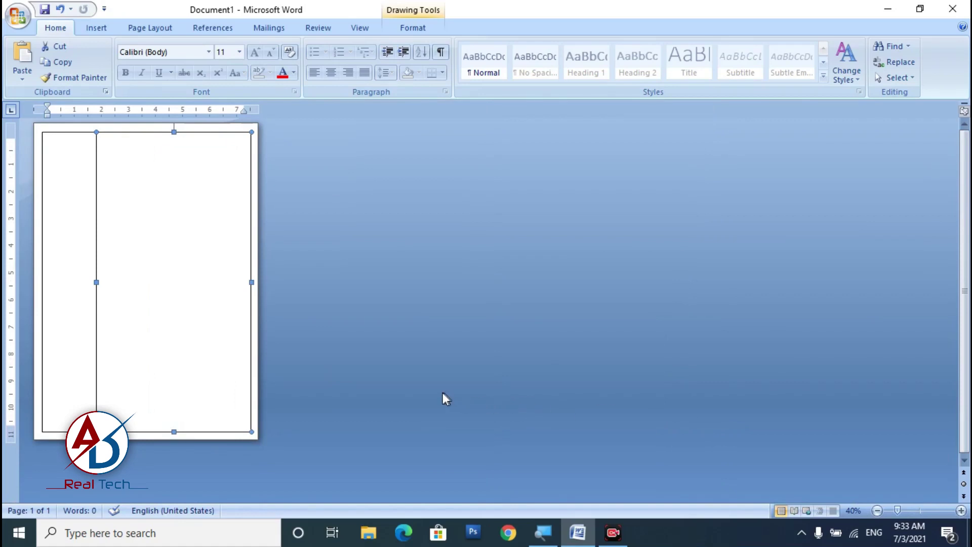
{"action": "scroll", "coordinate": [445, 398], "scroll_direction": "up", "scroll_amount": 7}
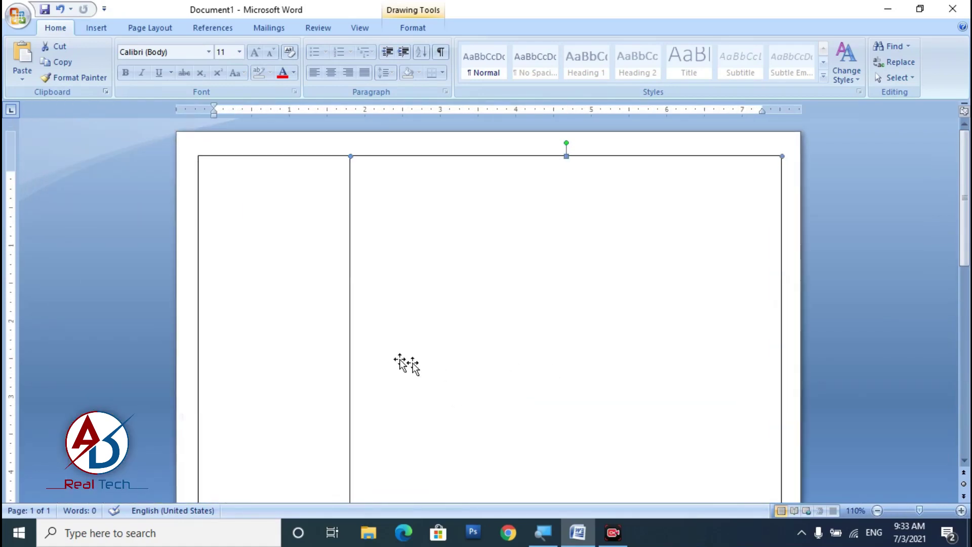
- Narrow the left rectangle slightly by moving its right edge inward to about 1.7" on the ruler
{"action": "left_click", "coordinate": [313, 309]}
{"action": "scroll", "coordinate": [355, 377], "scroll_direction": "down", "scroll_amount": 5}
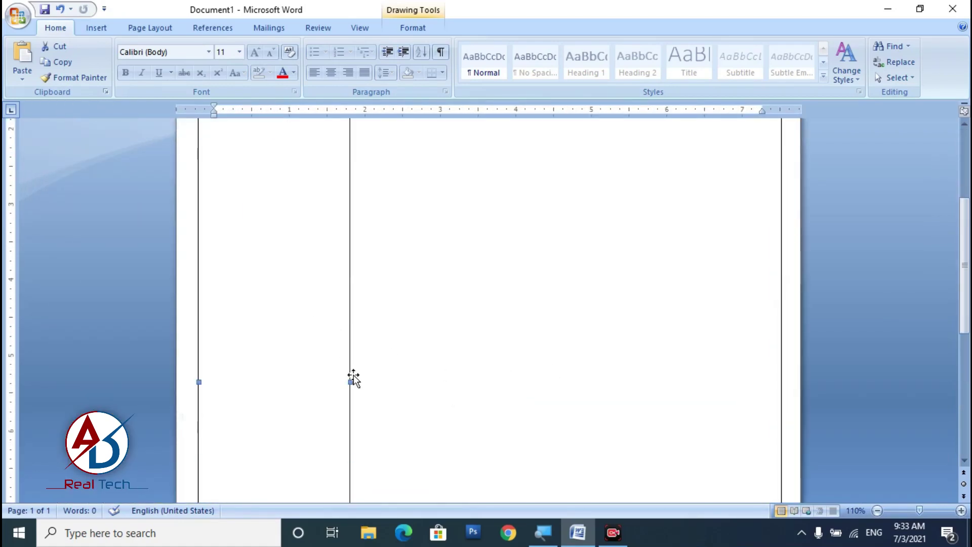
{"action": "left_click_drag", "start_coordinate": [350, 381], "coordinate": [339, 381]}
- Extend the wide rectangle's left edge until it meets the narrowed left rectangle, closing the gap between them
{"action": "scroll", "coordinate": [360, 378], "scroll_direction": "up", "scroll_amount": 4}
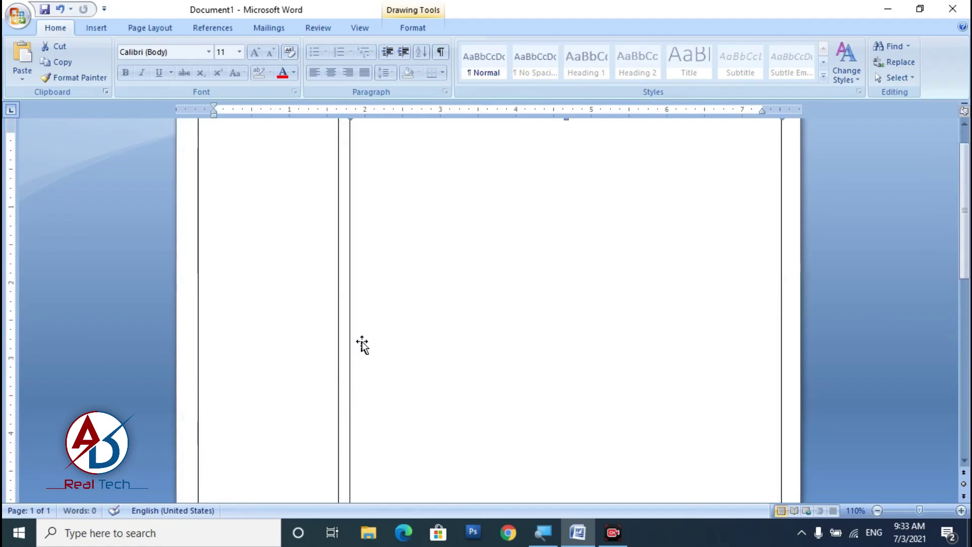
{"action": "scroll", "coordinate": [362, 345], "scroll_direction": "down", "scroll_amount": 4}
{"action": "left_click_drag", "start_coordinate": [350, 381], "coordinate": [336, 382]}
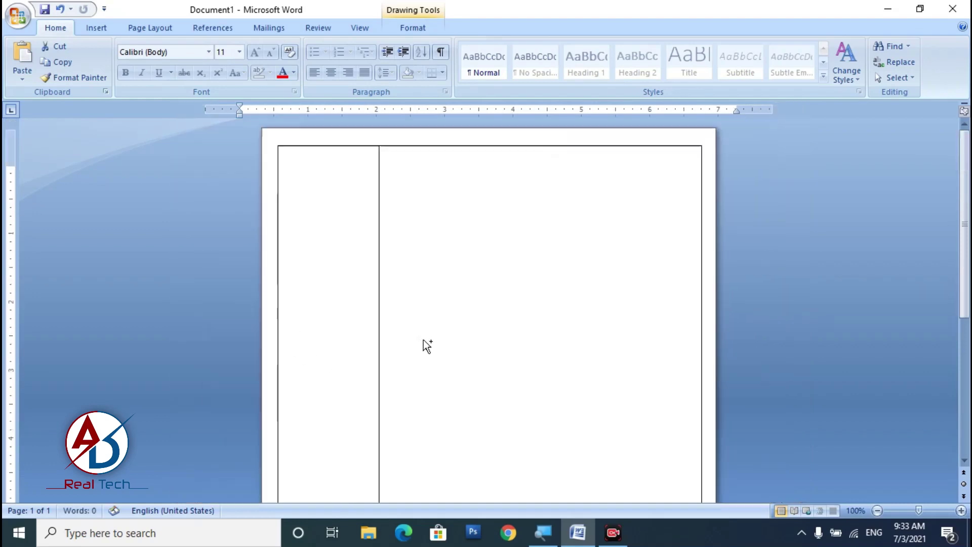
{"action": "left_click", "coordinate": [427, 345]}
{"action": "scroll", "coordinate": [426, 346], "scroll_direction": "down", "scroll_amount": 5}
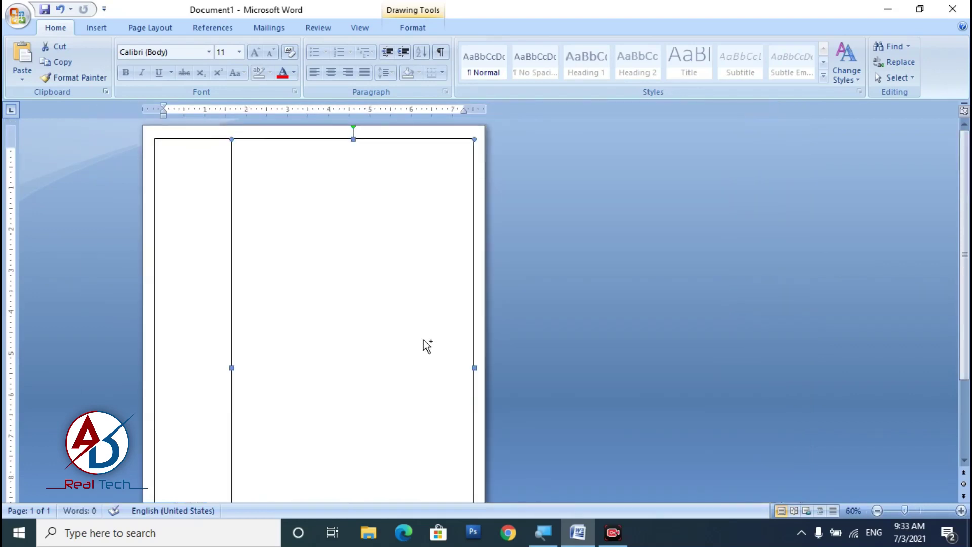
{"action": "scroll", "coordinate": [428, 346], "scroll_direction": "up", "scroll_amount": 2}
{"action": "left_click", "coordinate": [569, 354]}
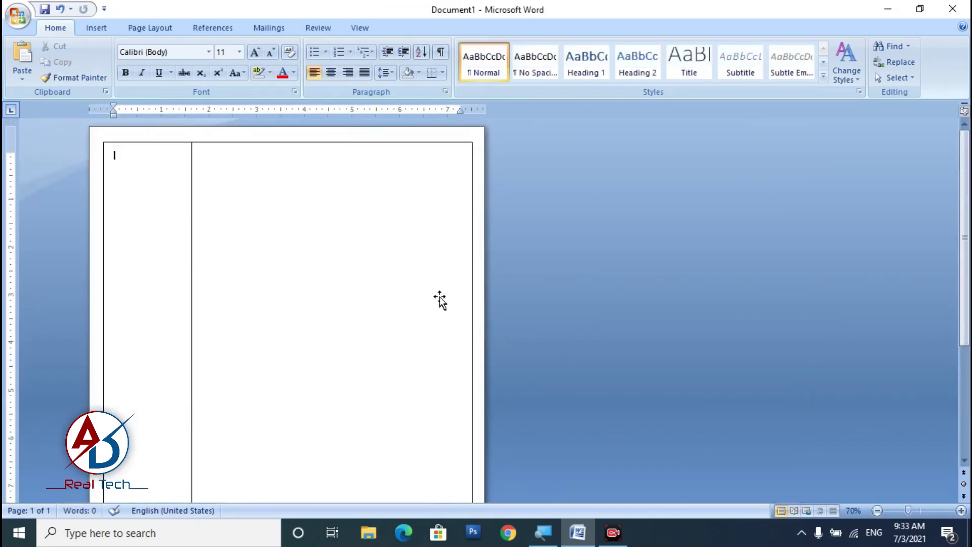
{"action": "scroll", "coordinate": [438, 299], "scroll_direction": "down", "scroll_amount": 5}
{"action": "scroll", "coordinate": [449, 317], "scroll_direction": "up", "scroll_amount": 4}
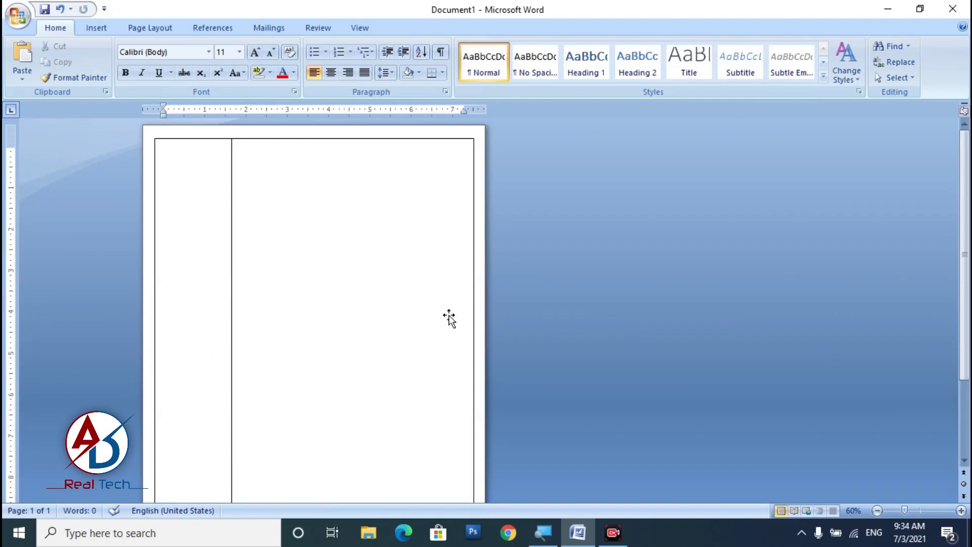
{"action": "scroll", "coordinate": [449, 316], "scroll_direction": "down", "scroll_amount": 3}
{"action": "scroll", "coordinate": [409, 332], "scroll_direction": "up", "scroll_amount": 3}
{"action": "scroll", "coordinate": [410, 331], "scroll_direction": "up", "scroll_amount": 4}
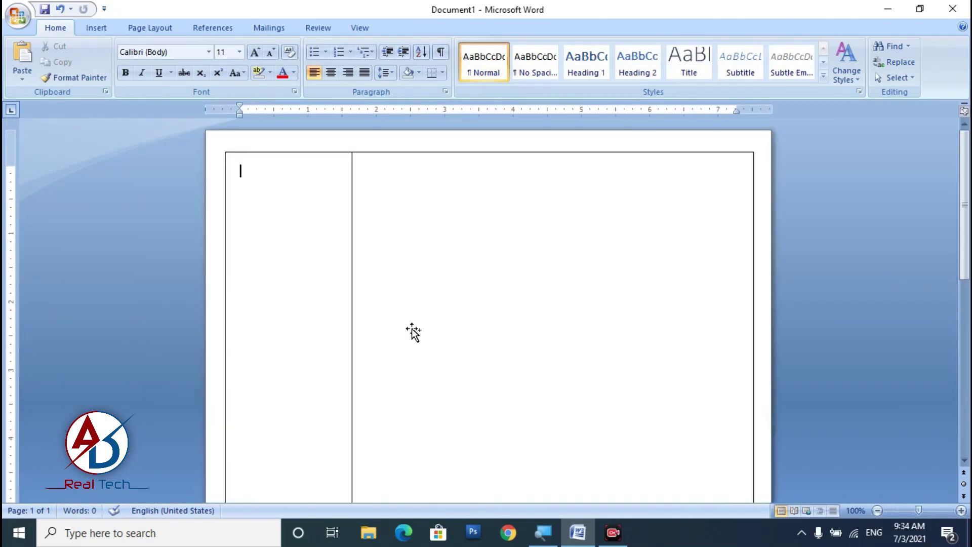
- Draw a straight vertical line along the boundary between the two rectangles, spanning their full height of about 11.08"
{"action": "left_click", "coordinate": [96, 28]}
{"action": "left_click", "coordinate": [217, 61]}
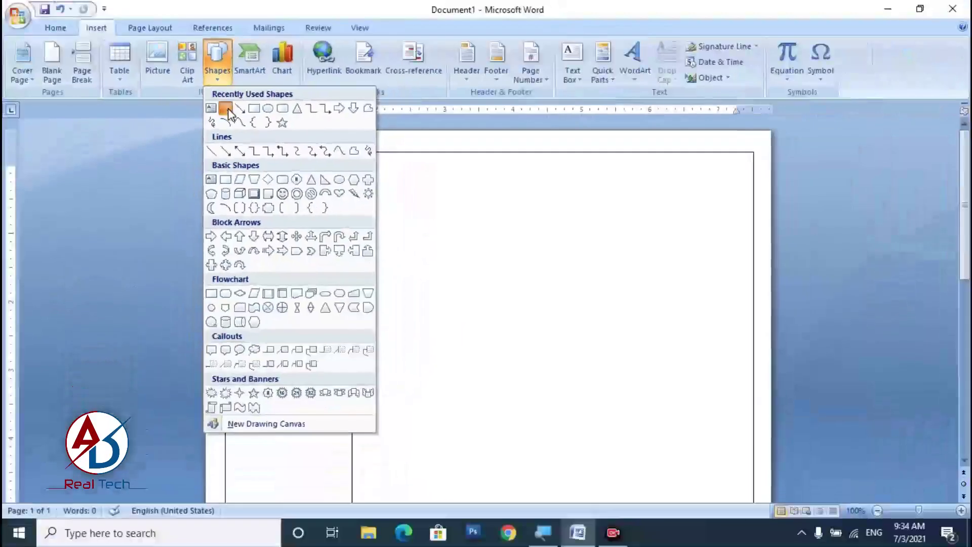
{"action": "left_click", "coordinate": [226, 109]}
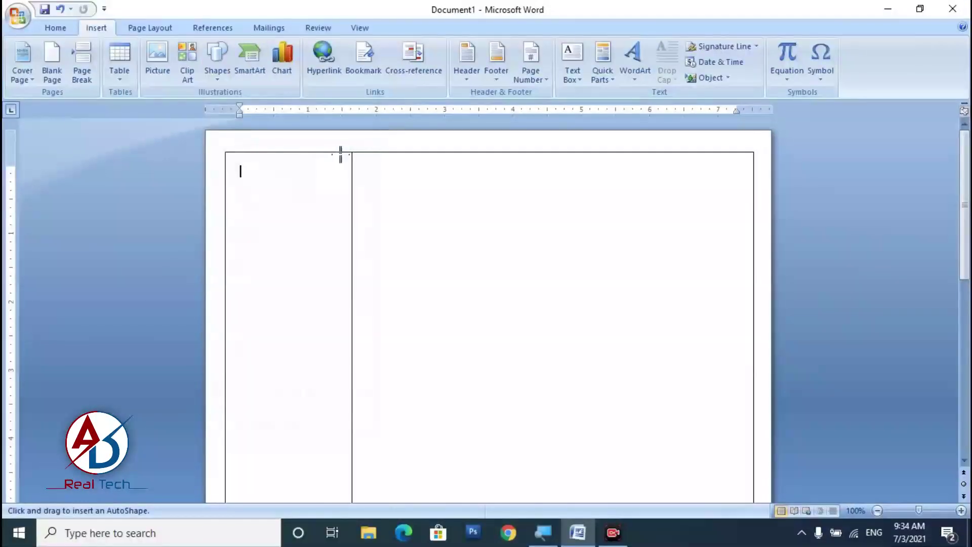
{"action": "mouse_move", "coordinate": [352, 153]}
{"action": "left_mouse_down"}
{"action": "mouse_move", "coordinate": [332, 373]}
{"action": "mouse_move", "coordinate": [352, 426]}
{"action": "left_mouse_up"}
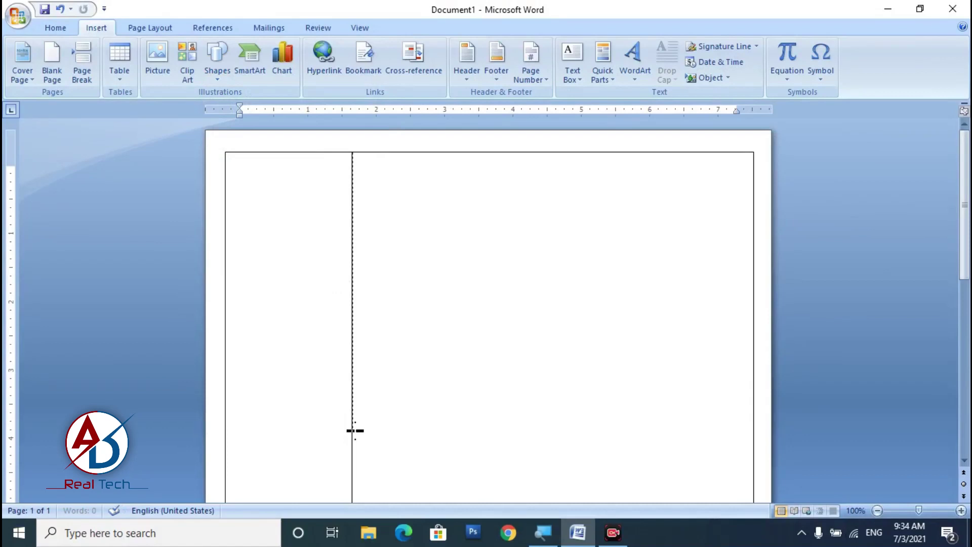
{"action": "scroll", "coordinate": [412, 412], "scroll_direction": "down", "scroll_amount": 5}
{"action": "scroll", "coordinate": [416, 406], "scroll_direction": "down", "scroll_amount": 6, "text": "ctrl"}
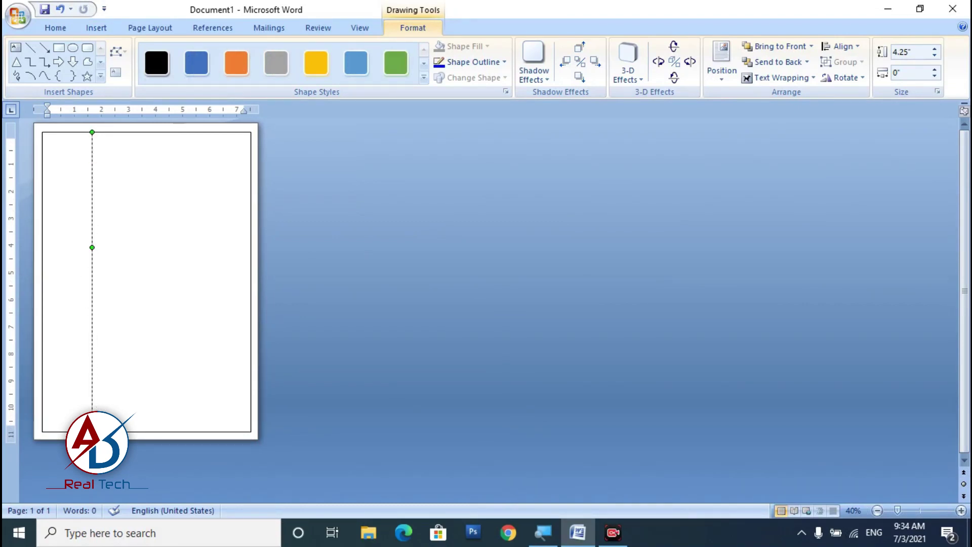
{"action": "scroll", "coordinate": [282, 348], "scroll_direction": "up", "scroll_amount": 9, "text": "ctrl"}
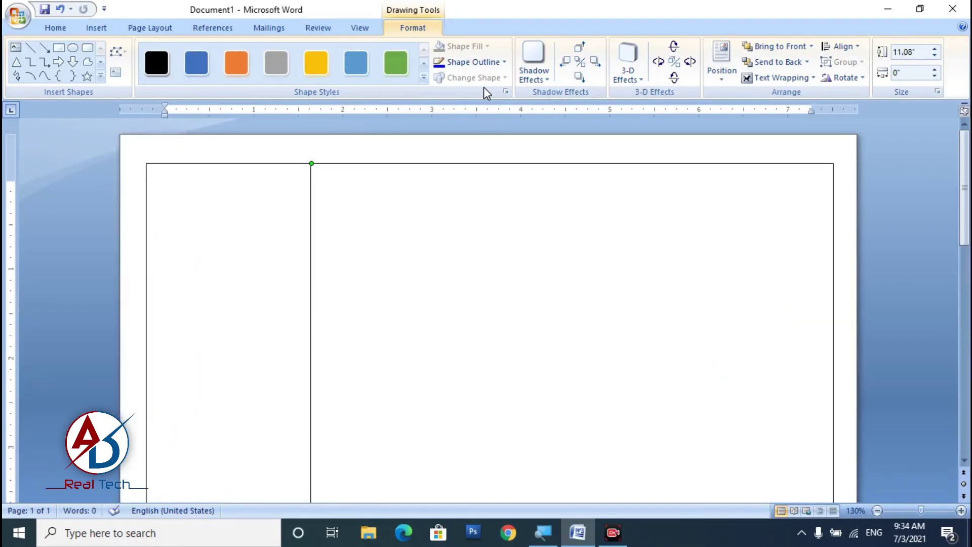
- Set the vertical divider line's weight to 2¼ pt
{"action": "left_click", "coordinate": [473, 61]}
{"action": "mouse_move", "coordinate": [472, 219]}
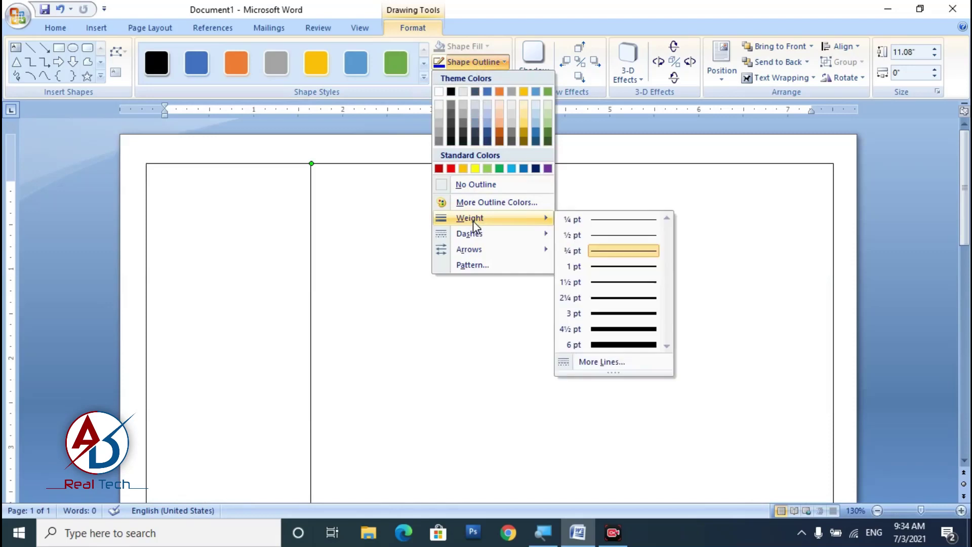
{"action": "left_click", "coordinate": [627, 300]}
- Recolour the divider line with a custom opaque teal, RGB 0, 158, 154
{"action": "left_click", "coordinate": [476, 62]}
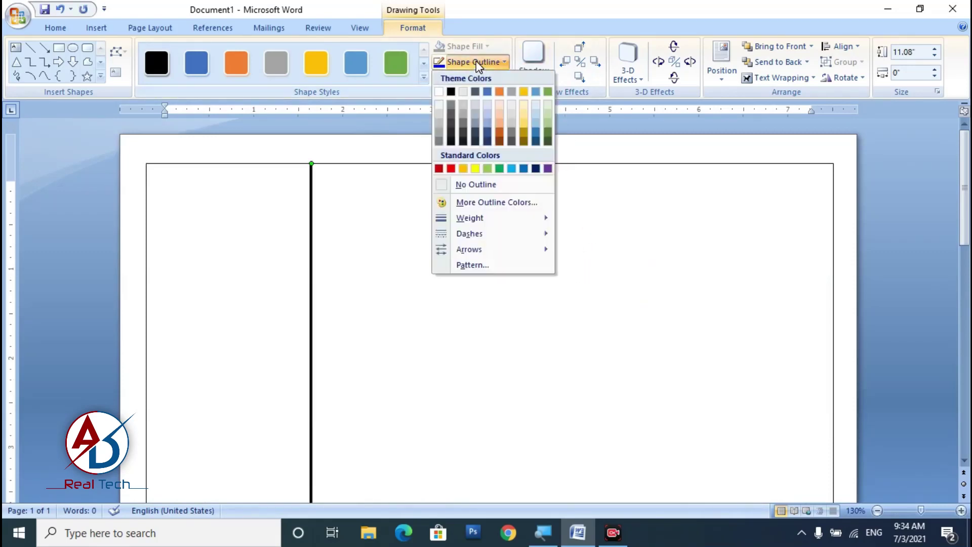
{"action": "left_click", "coordinate": [496, 203]}
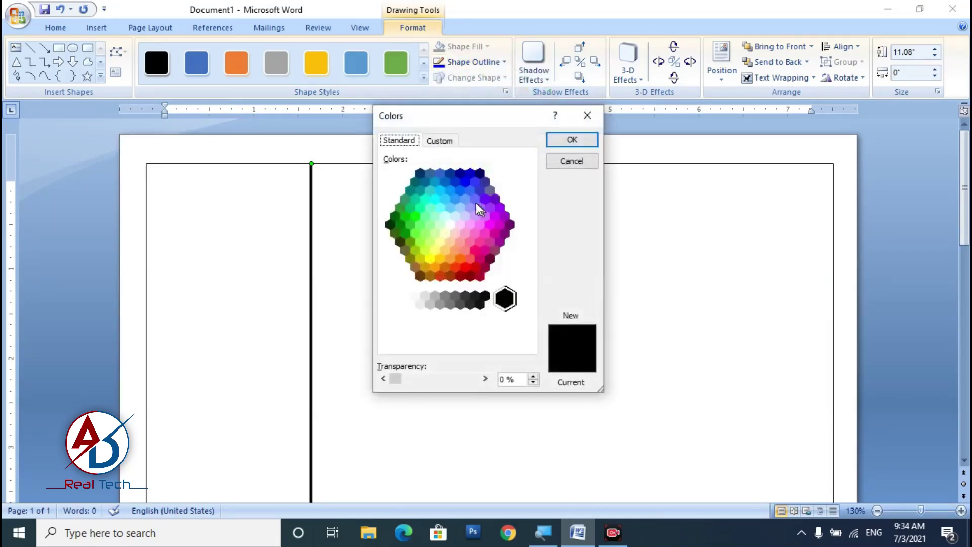
{"action": "left_click", "coordinate": [420, 191]}
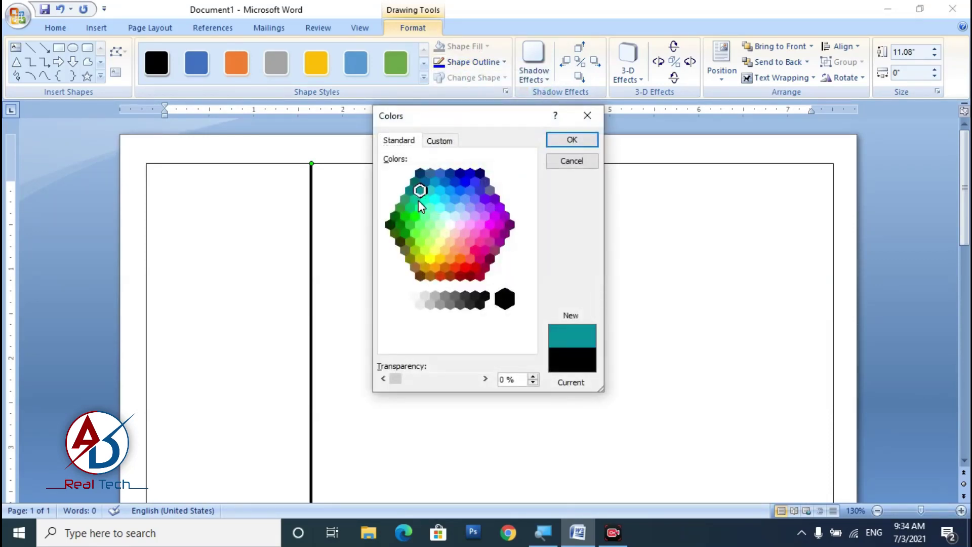
{"action": "left_click", "coordinate": [415, 198]}
{"action": "left_click", "coordinate": [420, 190]}
{"action": "left_click", "coordinate": [440, 141]}
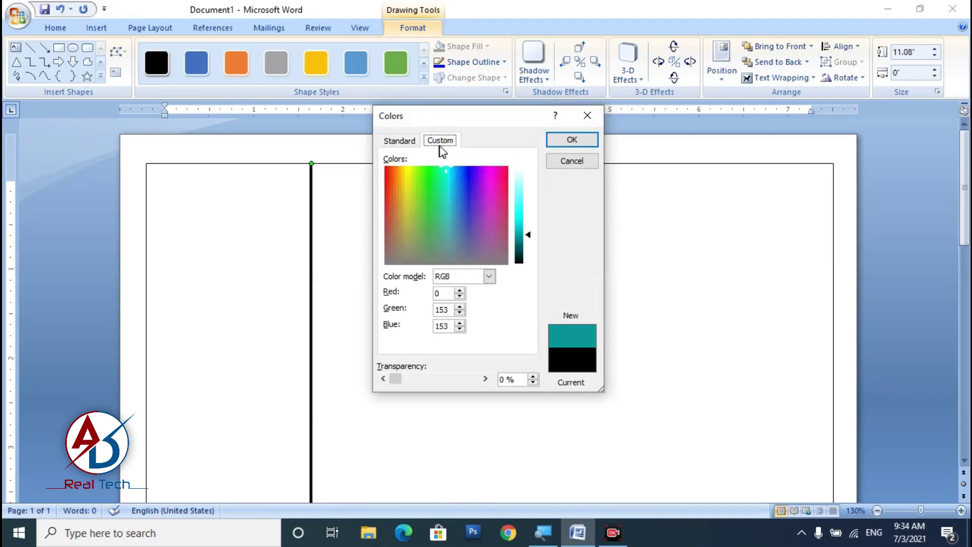
{"action": "left_click", "coordinate": [527, 229]}
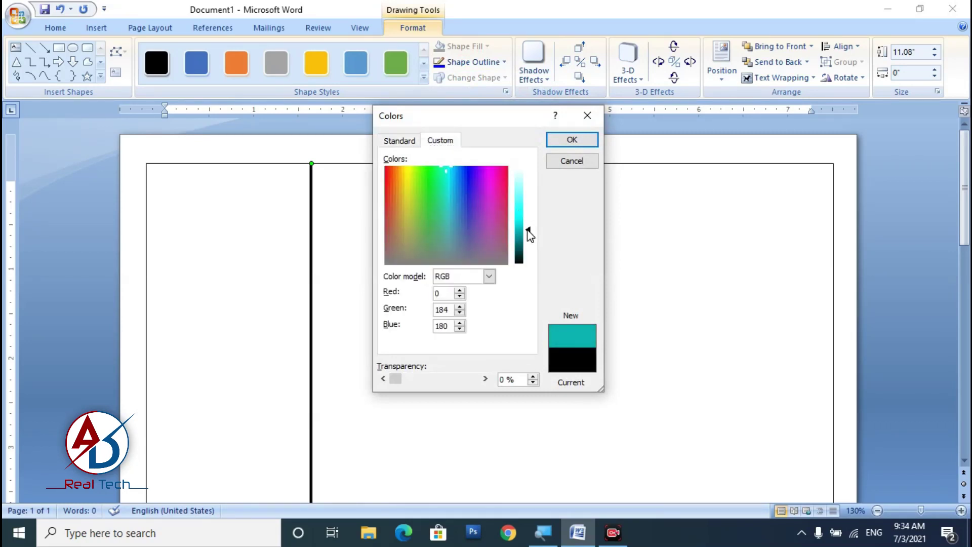
{"action": "left_click", "coordinate": [399, 142]}
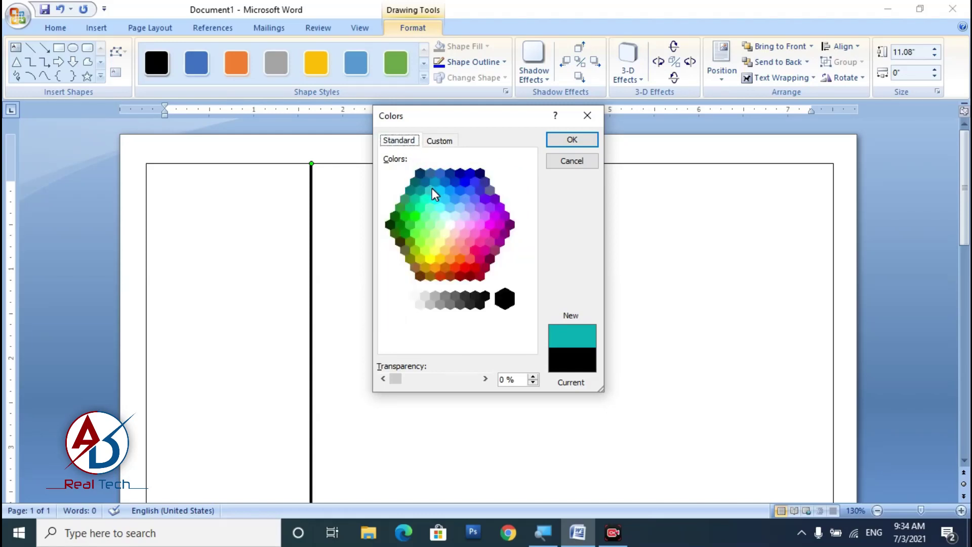
{"action": "left_click", "coordinate": [423, 188]}
{"action": "left_click", "coordinate": [408, 190]}
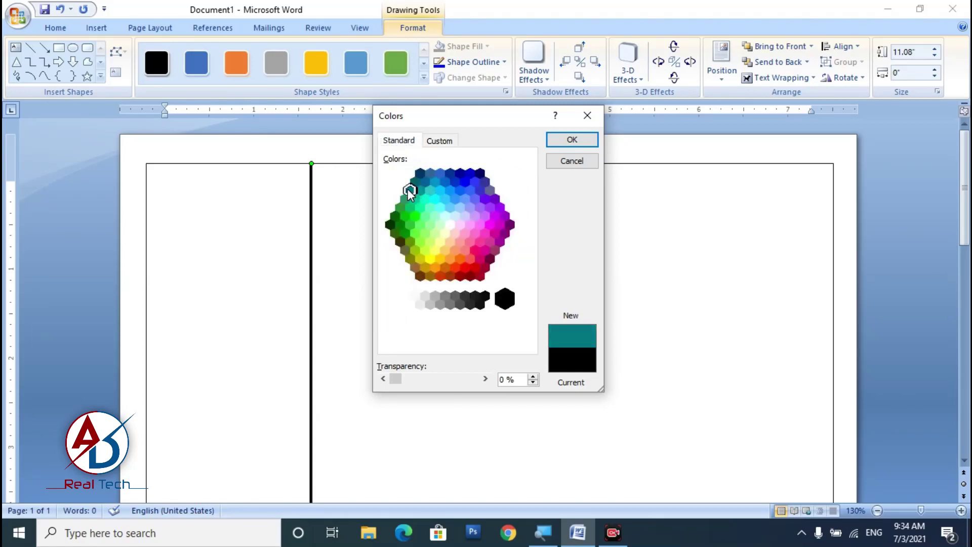
{"action": "left_click", "coordinate": [445, 142]}
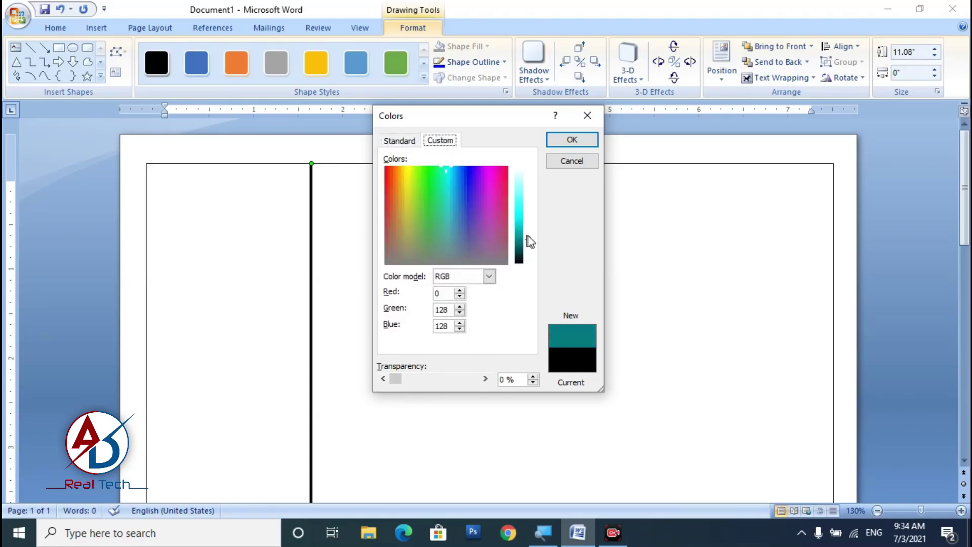
{"action": "left_click_drag", "start_coordinate": [526, 238], "coordinate": [526, 235]}
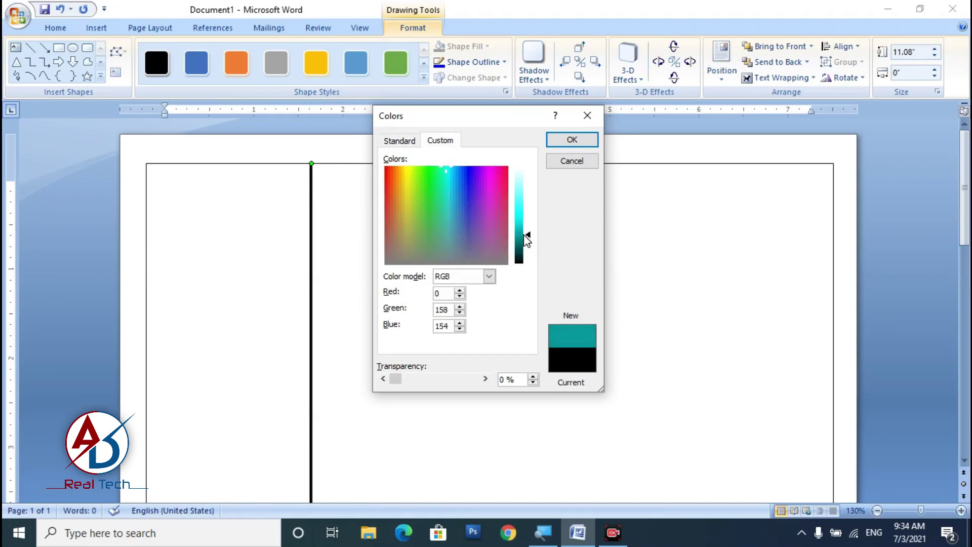
{"action": "left_click", "coordinate": [570, 141]}
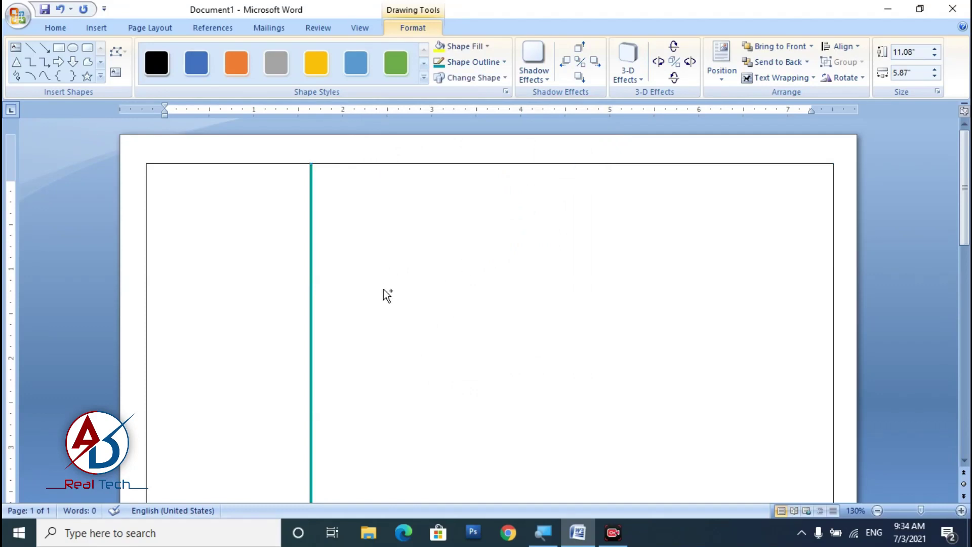
{"action": "scroll", "coordinate": [390, 303], "scroll_direction": "down", "scroll_amount": 7}
{"action": "scroll", "coordinate": [390, 303], "scroll_direction": "down", "scroll_amount": 2}
{"action": "left_click", "coordinate": [310, 301]}
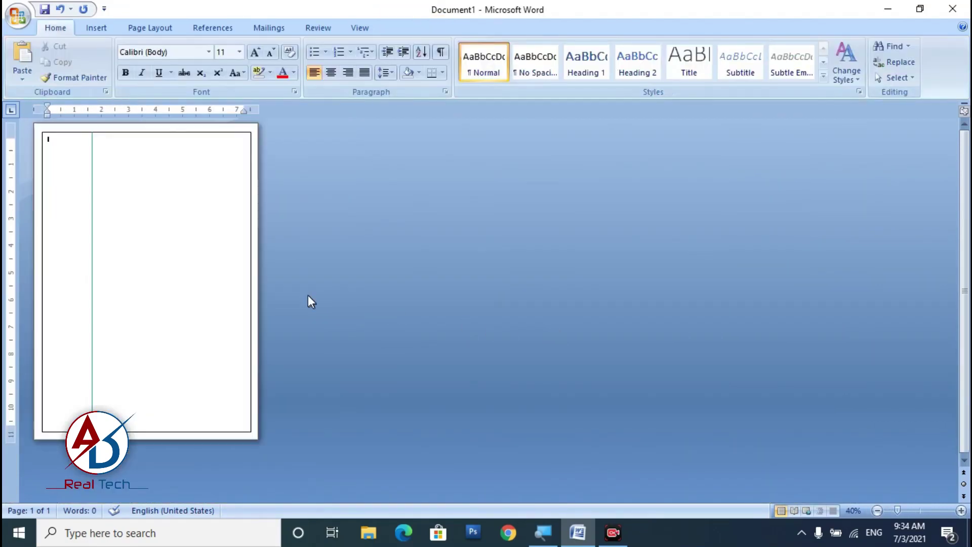
{"action": "scroll", "coordinate": [307, 299], "scroll_direction": "up", "scroll_amount": 8}
{"action": "scroll", "coordinate": [267, 305], "scroll_direction": "up", "scroll_amount": 1}
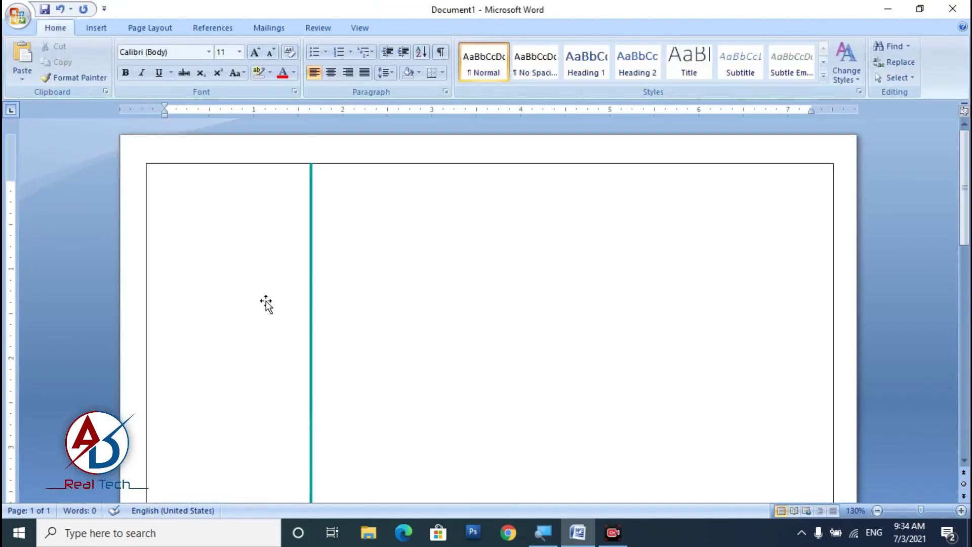
- Draw a closed freeform slanted band across the upper left column, rising toward the divider line, about 2.29" high and 1.85" wide
{"action": "left_click", "coordinate": [97, 28]}
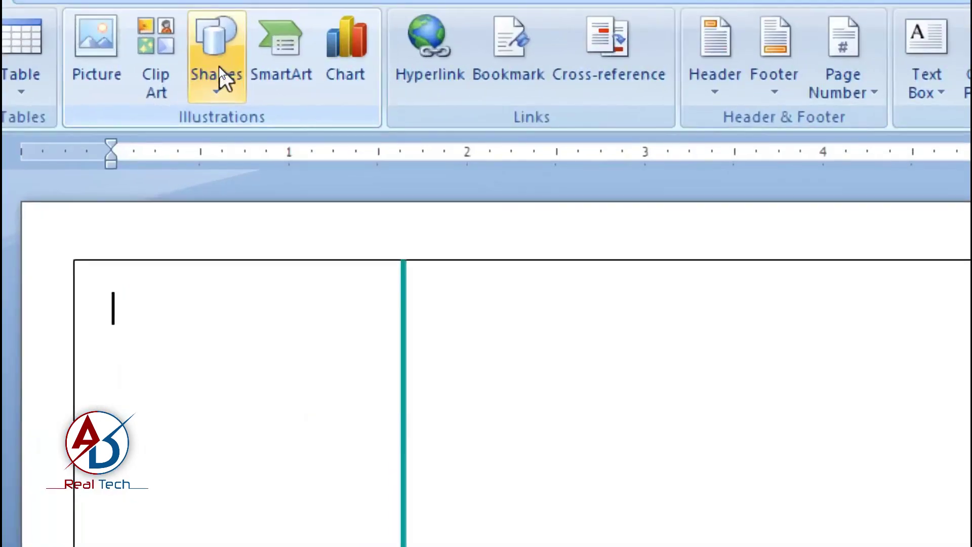
{"action": "left_click", "coordinate": [219, 66]}
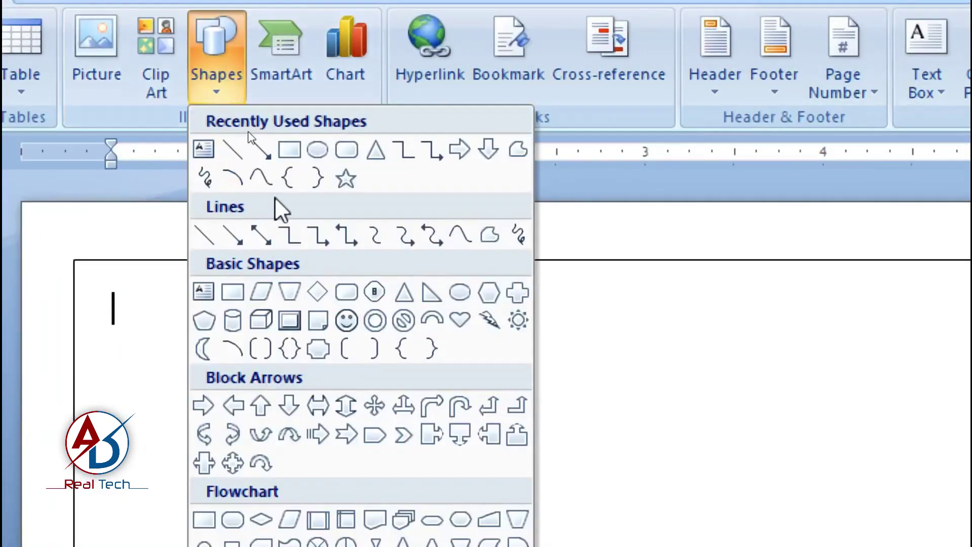
{"action": "left_click", "coordinate": [517, 151]}
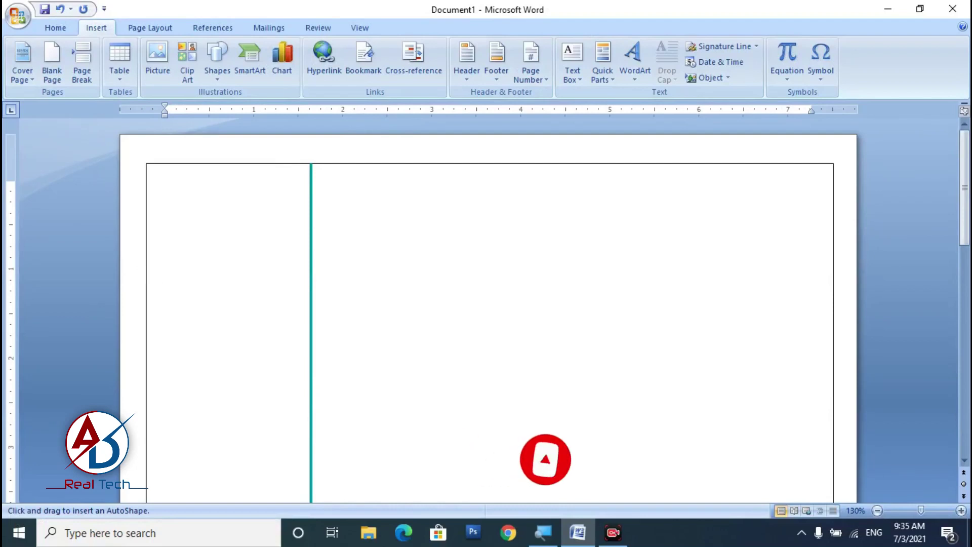
{"action": "left_click", "coordinate": [146, 298]}
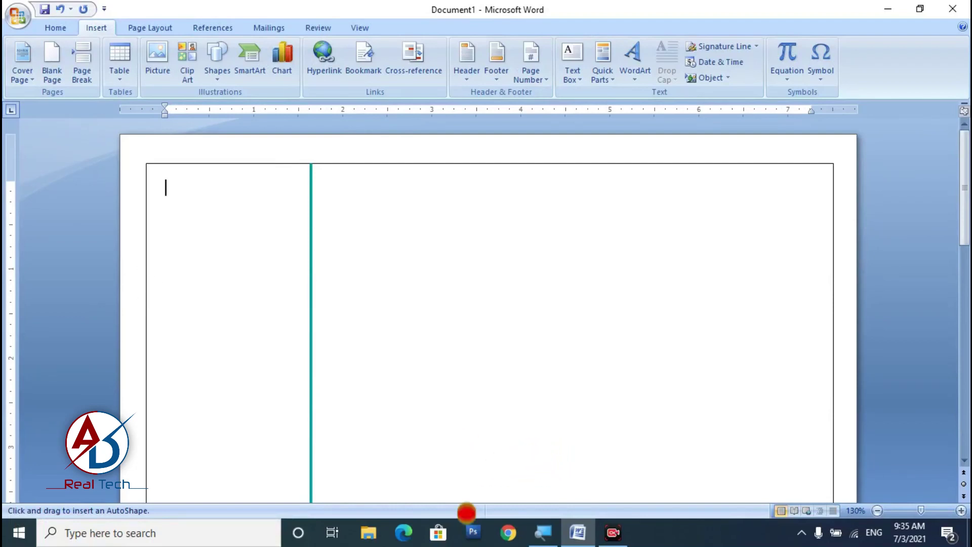
{"action": "double_click", "coordinate": [310, 186]}
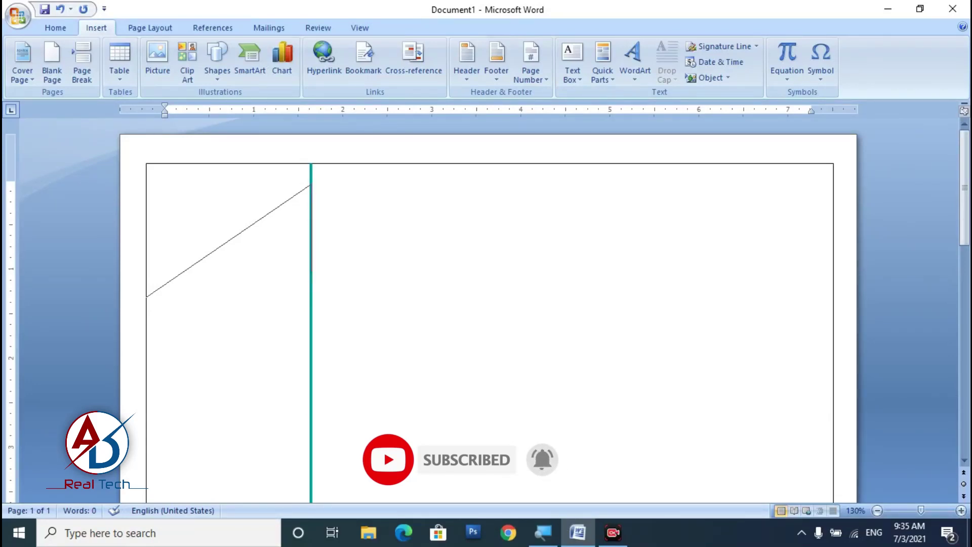
{"action": "left_click", "coordinate": [310, 272]}
{"action": "double_click", "coordinate": [146, 391]}
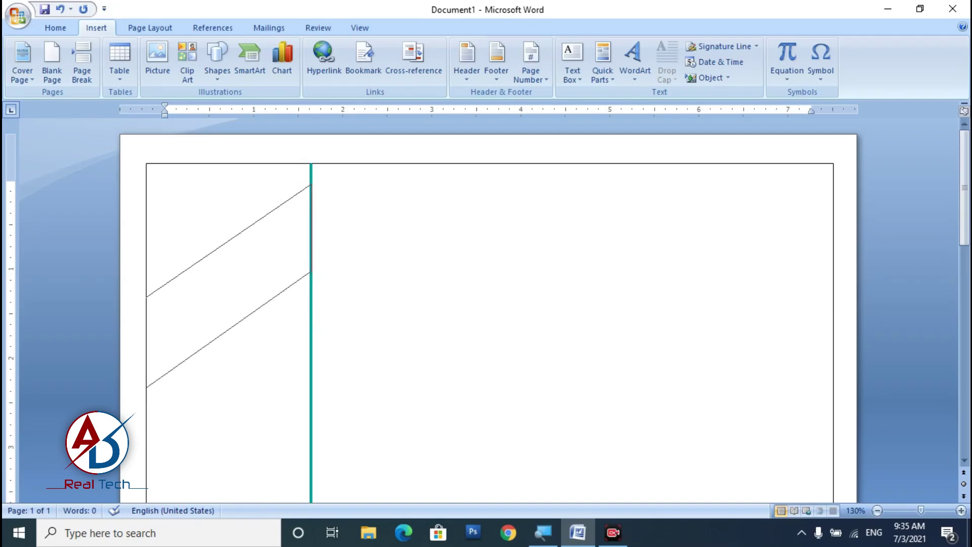
{"action": "left_click", "coordinate": [148, 297]}
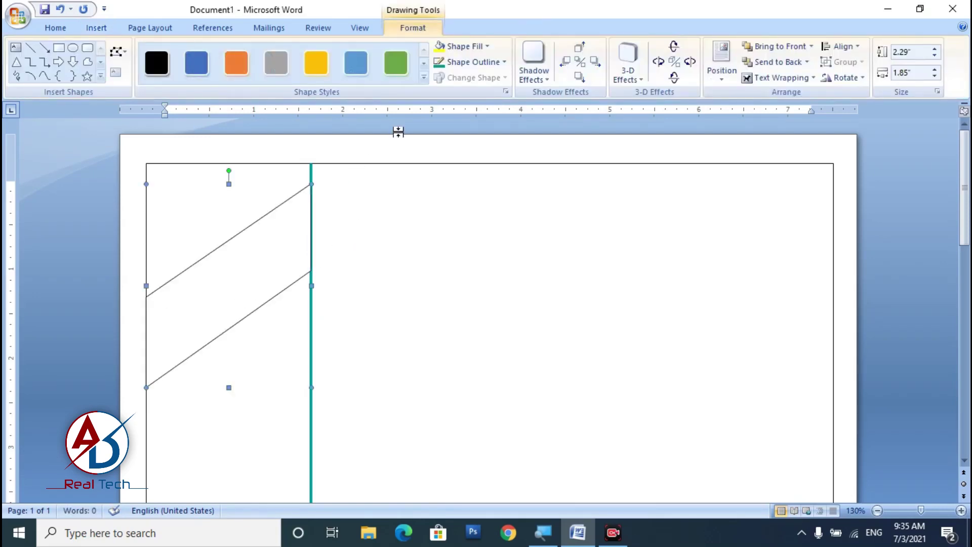
- Fill the slanted band with the recently used teal and remove its outline
{"action": "left_click", "coordinate": [475, 47]}
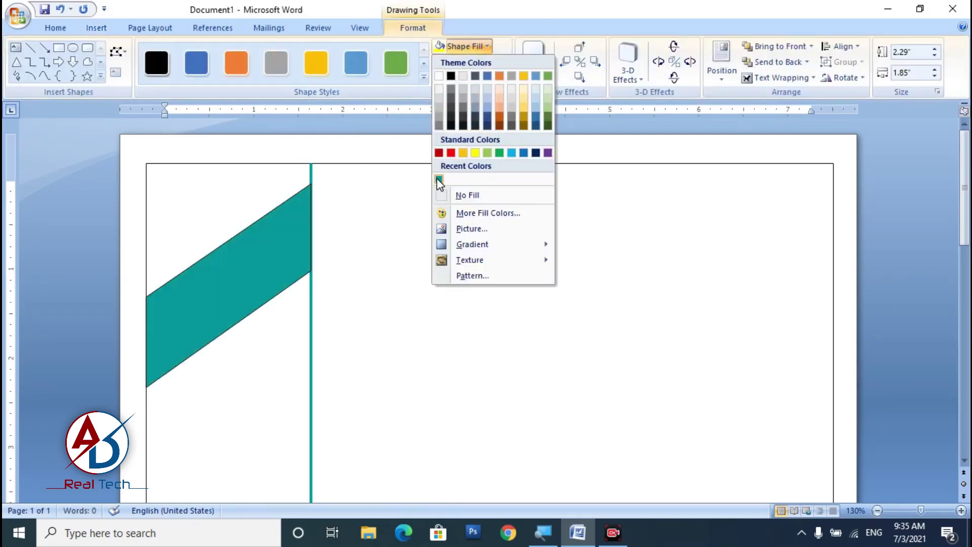
{"action": "left_click", "coordinate": [438, 180]}
{"action": "left_click", "coordinate": [473, 61]}
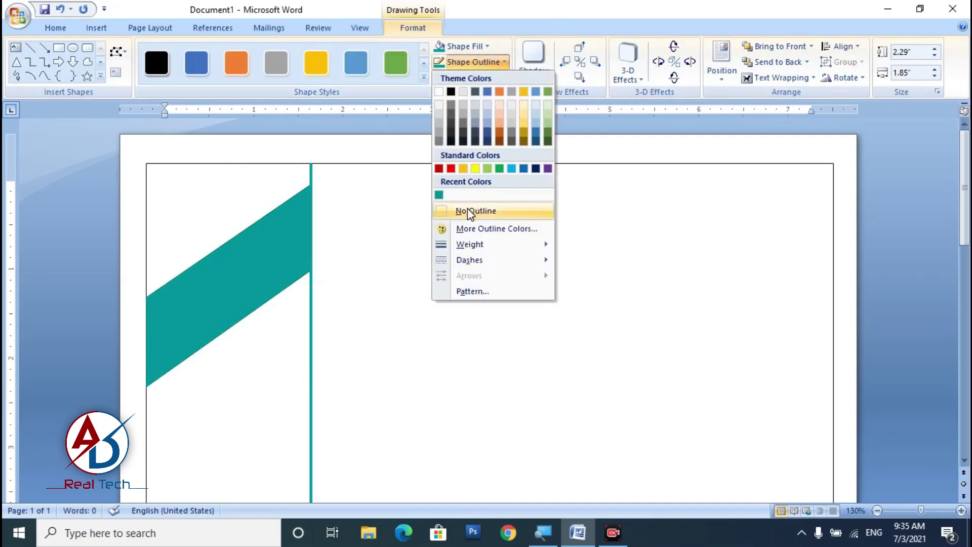
{"action": "left_click", "coordinate": [475, 211]}
- Narrow the slanted band to about 1.82" from its right side and nudge it slightly right within the left column
{"action": "scroll", "coordinate": [233, 391], "scroll_direction": "up", "scroll_amount": 5}
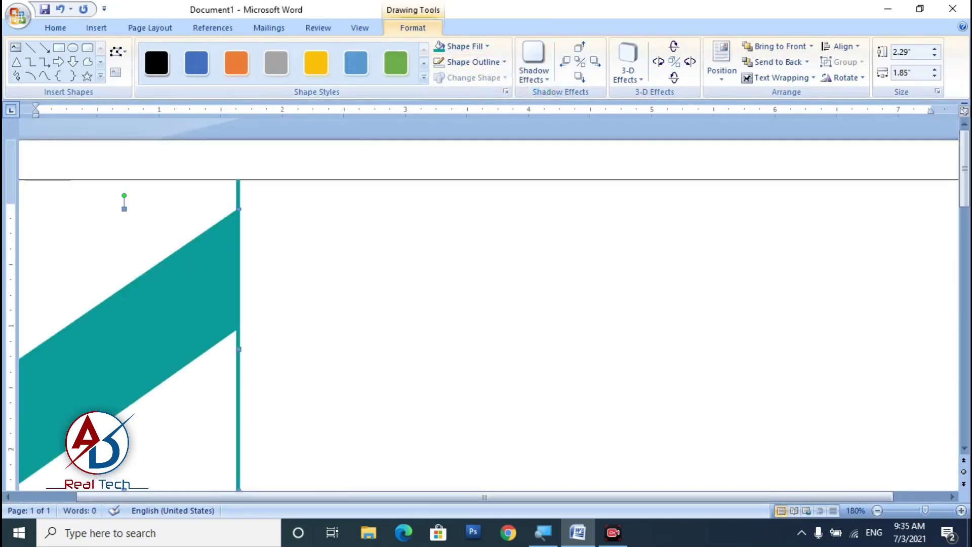
{"action": "left_click_drag", "start_coordinate": [239, 348], "coordinate": [234, 349]}
{"action": "scroll", "coordinate": [277, 372], "scroll_direction": "down", "scroll_amount": 3}
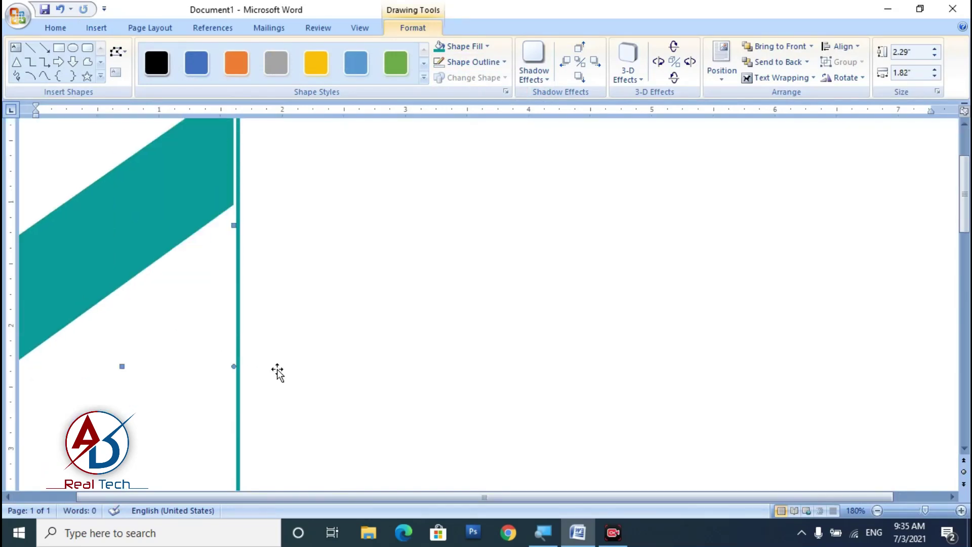
{"action": "scroll", "coordinate": [277, 372], "scroll_direction": "down", "scroll_amount": 3}
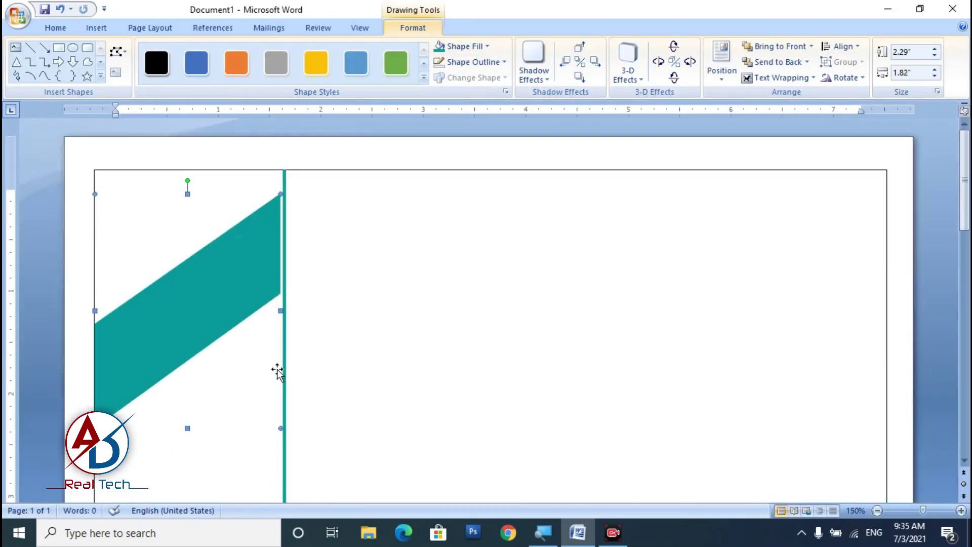
{"action": "key", "text": "ctrl+Right"}
{"action": "key", "text": "ctrl+Right"}
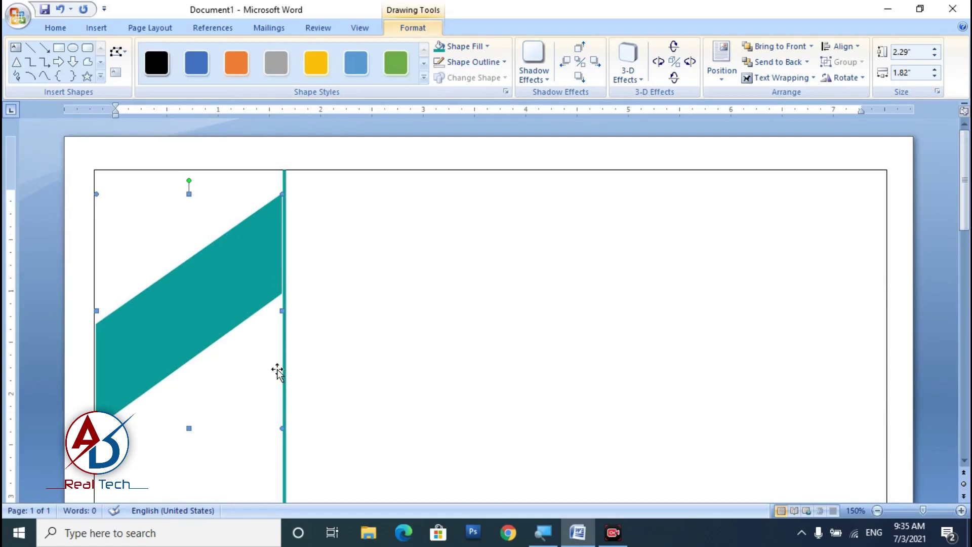
{"action": "left_click", "coordinate": [442, 330]}
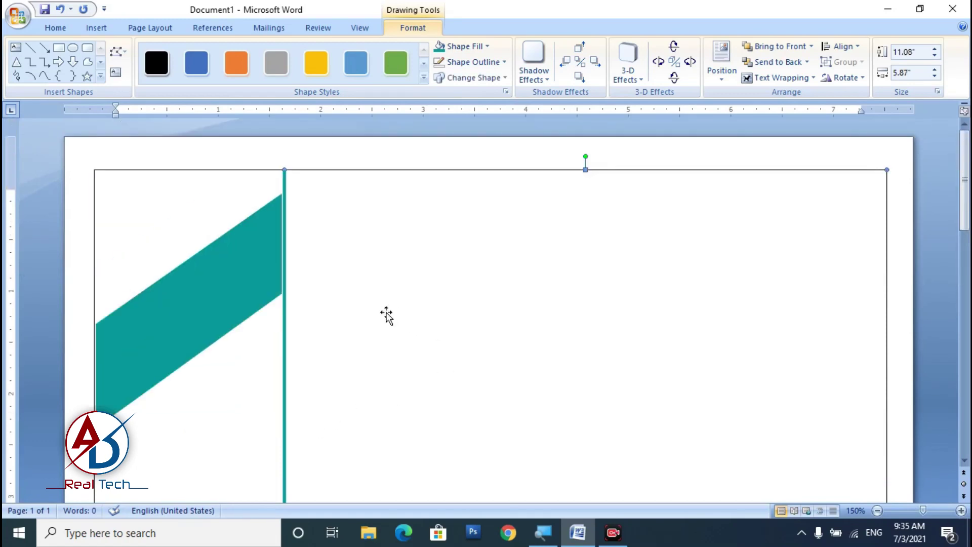
{"action": "left_click", "coordinate": [156, 218]}
{"action": "scroll", "coordinate": [295, 257], "scroll_direction": "down", "scroll_amount": 5}
{"action": "scroll", "coordinate": [293, 276], "scroll_direction": "up", "scroll_amount": 5}
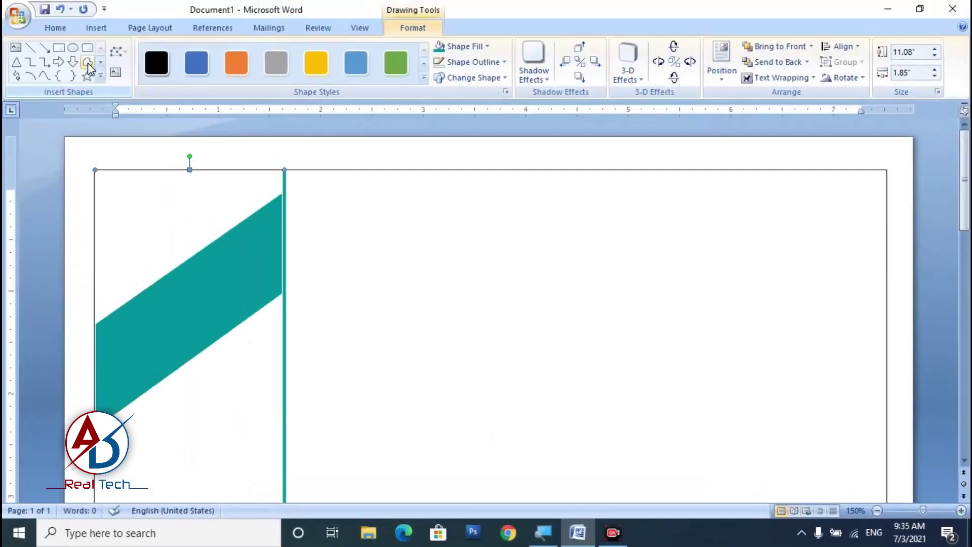
- Draw a closed, thinner freeform slanted band below and parallel to the teal band, about 1.66" high and 1.85" wide
{"action": "left_click", "coordinate": [89, 63]}
{"action": "scroll", "coordinate": [486, 304], "scroll_direction": "down", "scroll_amount": 3}
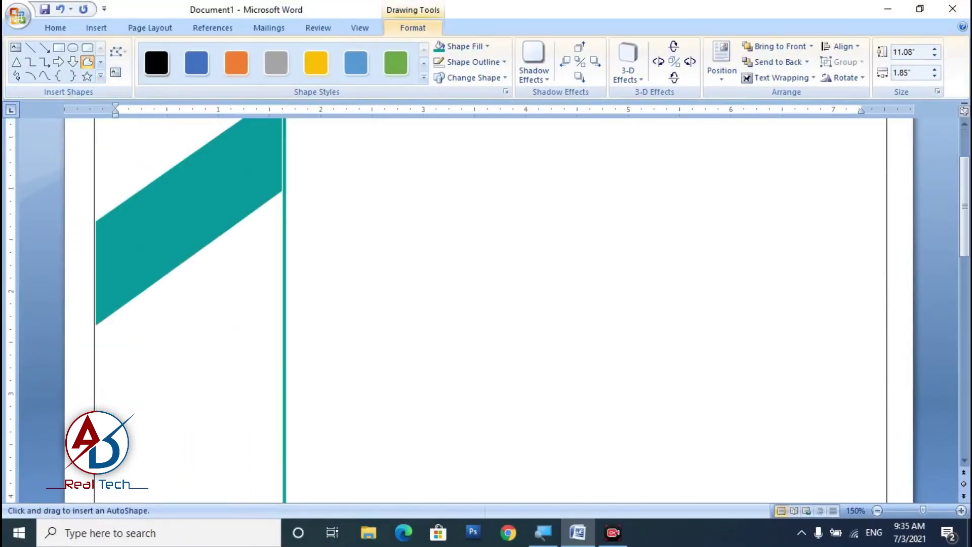
{"action": "left_click", "coordinate": [95, 347]}
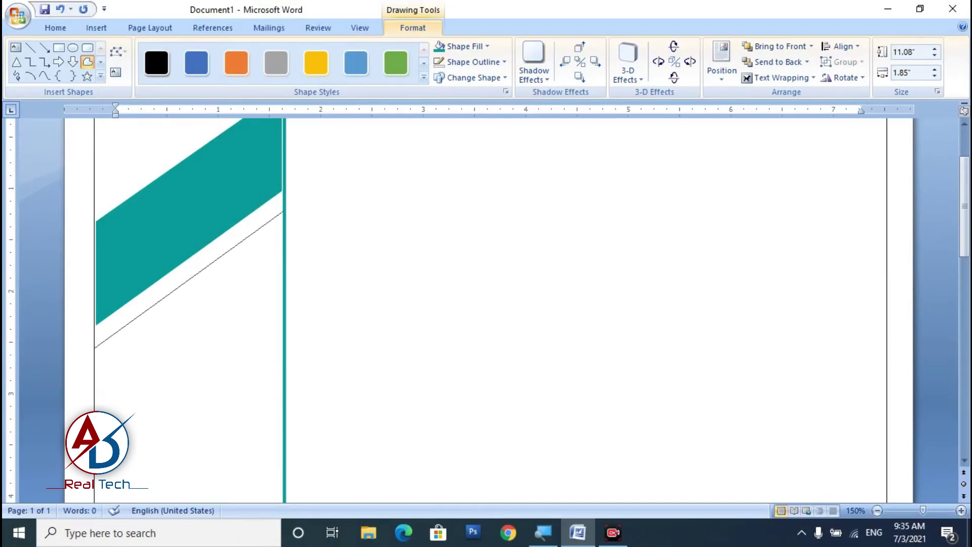
{"action": "left_click", "coordinate": [283, 211]}
{"action": "left_click", "coordinate": [283, 244]}
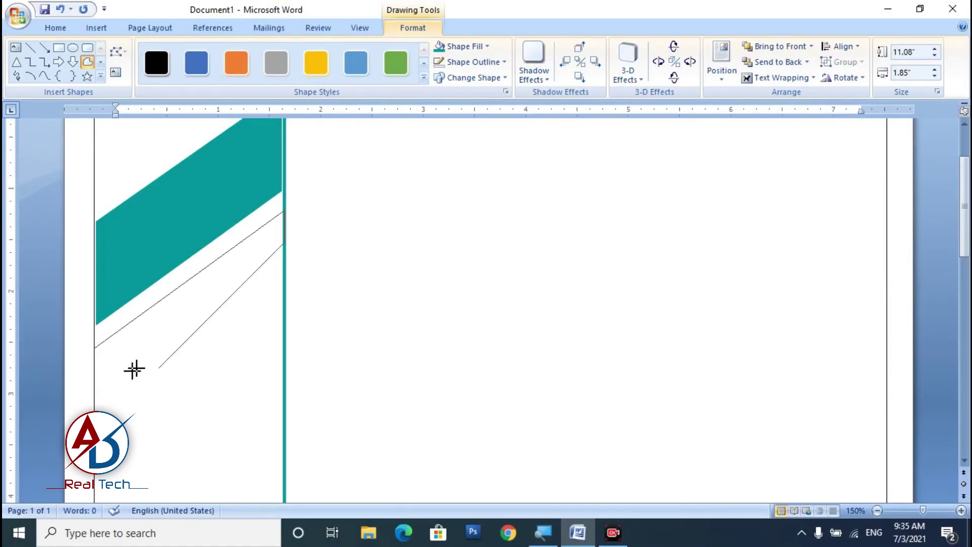
{"action": "double_click", "coordinate": [95, 379]}
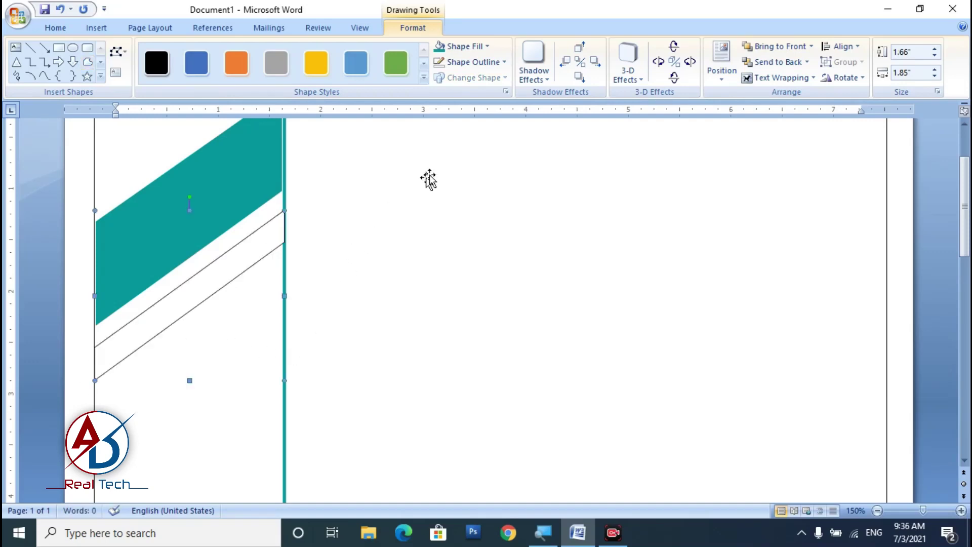
- Fill the thin slanted band with a light orange theme colour and remove its outline
{"action": "left_click", "coordinate": [467, 46]}
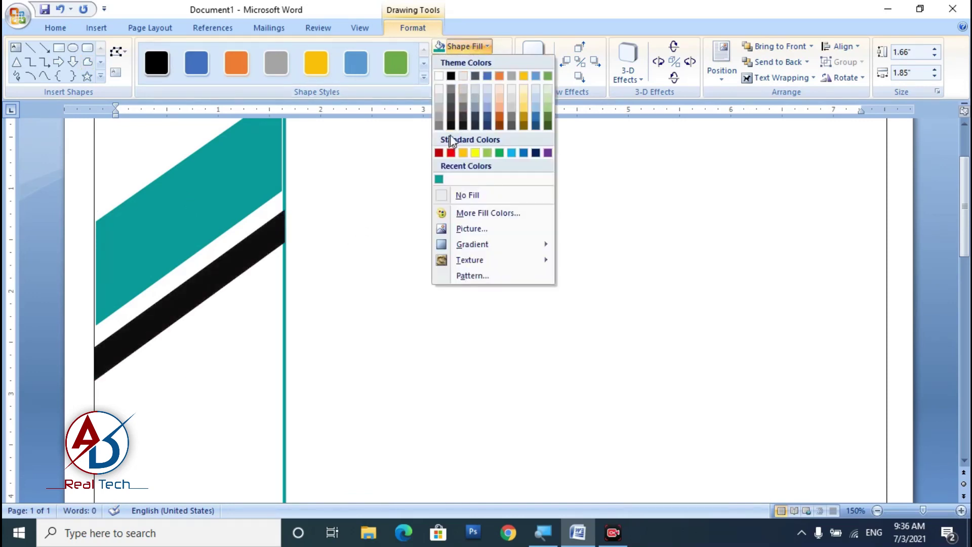
{"action": "left_click", "coordinate": [501, 108]}
{"action": "left_click", "coordinate": [484, 62]}
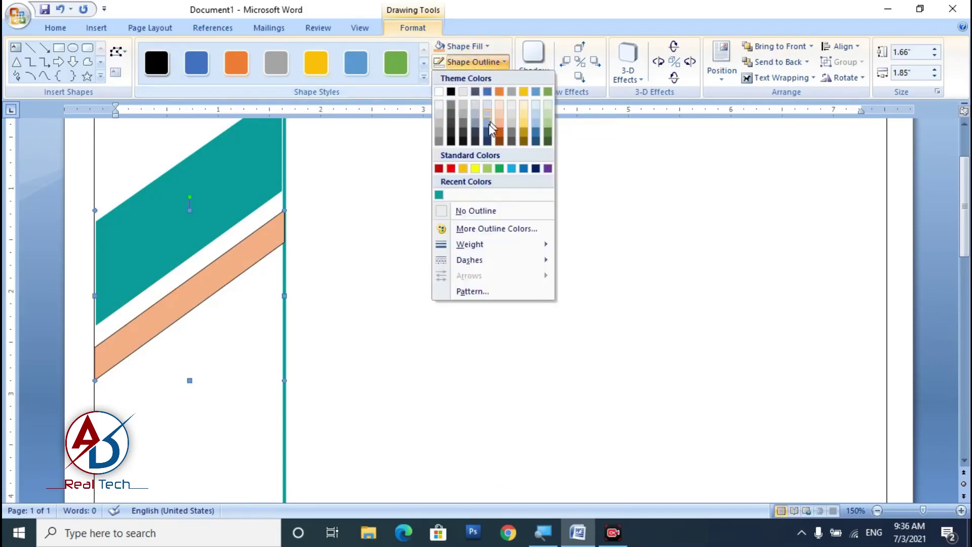
{"action": "left_click", "coordinate": [468, 210]}
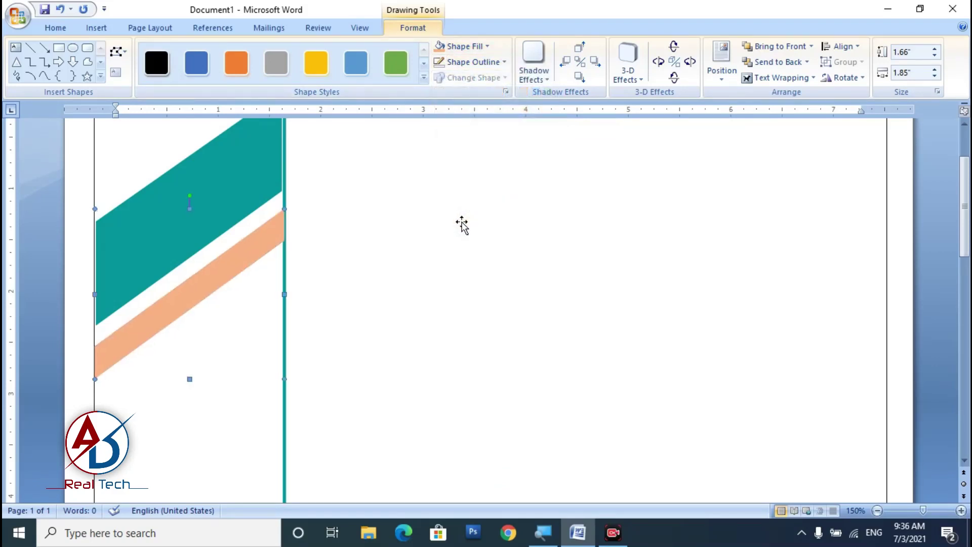
- Nudge the orange band slightly up and narrow it from both sides to 1.82" so it fits inside the left column
{"action": "key", "text": "Up"}
{"action": "key", "text": "Up"}
{"action": "key", "text": "Up"}
{"action": "key", "text": "Up"}
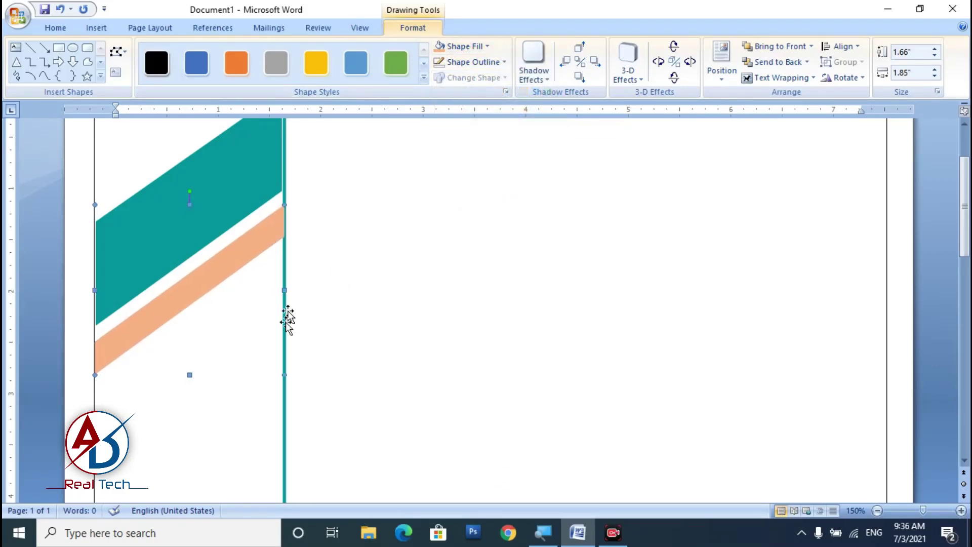
{"action": "scroll", "coordinate": [288, 319], "scroll_direction": "up", "scroll_amount": 4, "text": "ctrl"}
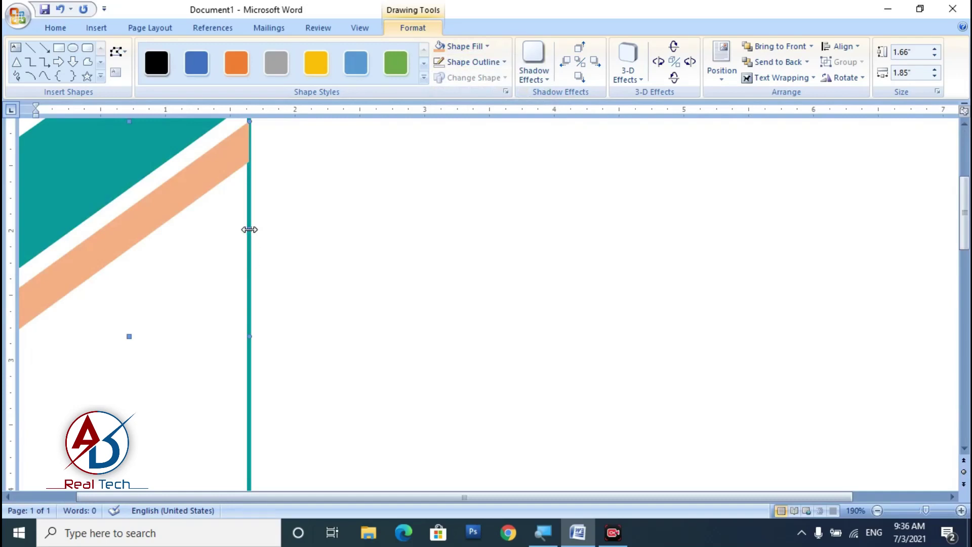
{"action": "left_click_drag", "start_coordinate": [247, 229], "coordinate": [246, 229]}
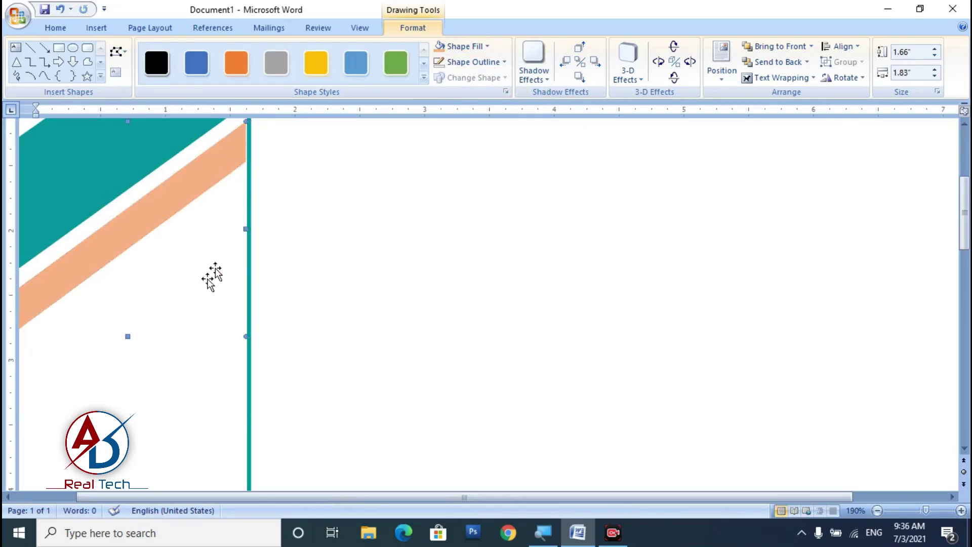
{"action": "left_click_drag", "start_coordinate": [252, 497], "coordinate": [191, 497]}
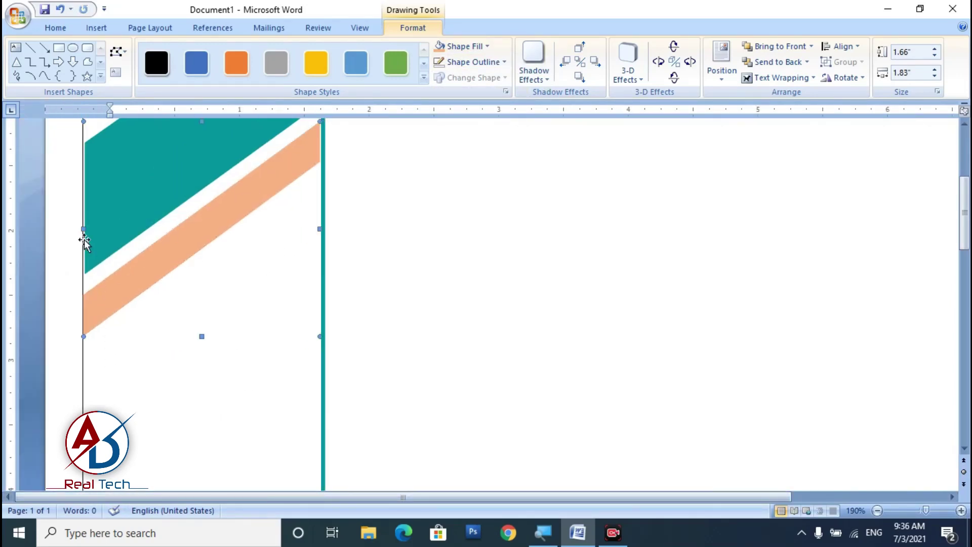
{"action": "left_click_drag", "start_coordinate": [84, 229], "coordinate": [84, 228]}
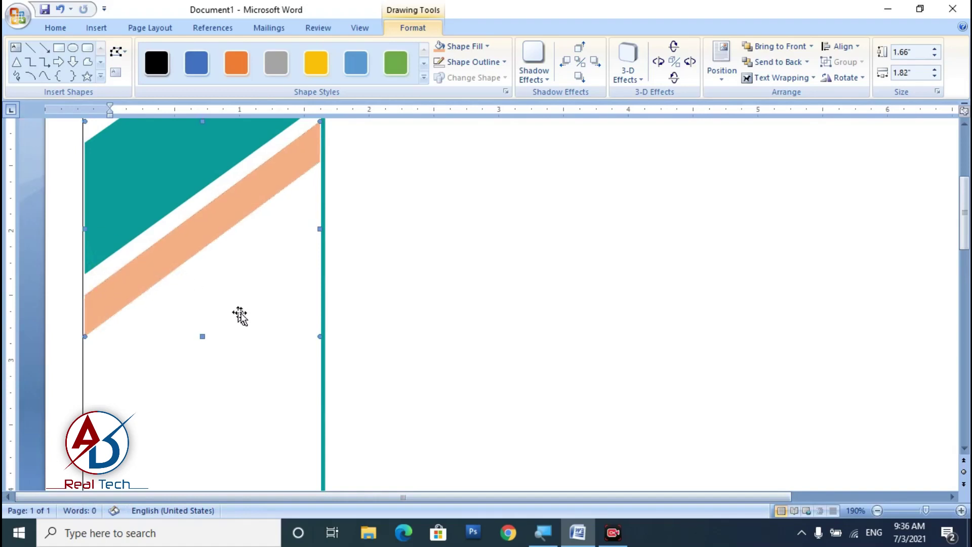
- Examine the two slanted bands against the divider line and the overall page layout
{"action": "scroll", "coordinate": [349, 329], "scroll_direction": "down", "scroll_amount": 4, "text": "ctrl"}
{"action": "scroll", "coordinate": [349, 329], "scroll_direction": "down", "scroll_amount": 4, "text": "ctrl"}
{"action": "left_click", "coordinate": [436, 332]}
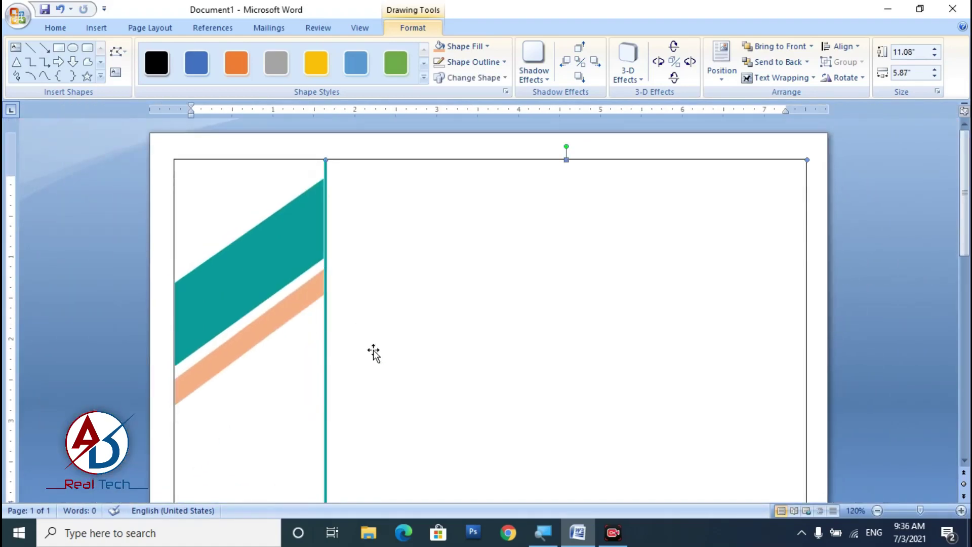
{"action": "scroll", "coordinate": [373, 352], "scroll_direction": "down", "scroll_amount": 3, "text": "ctrl"}
{"action": "scroll", "coordinate": [362, 360], "scroll_direction": "down", "scroll_amount": 4, "text": "ctrl"}
{"action": "scroll", "coordinate": [363, 361], "scroll_direction": "up", "scroll_amount": 4, "text": "ctrl"}
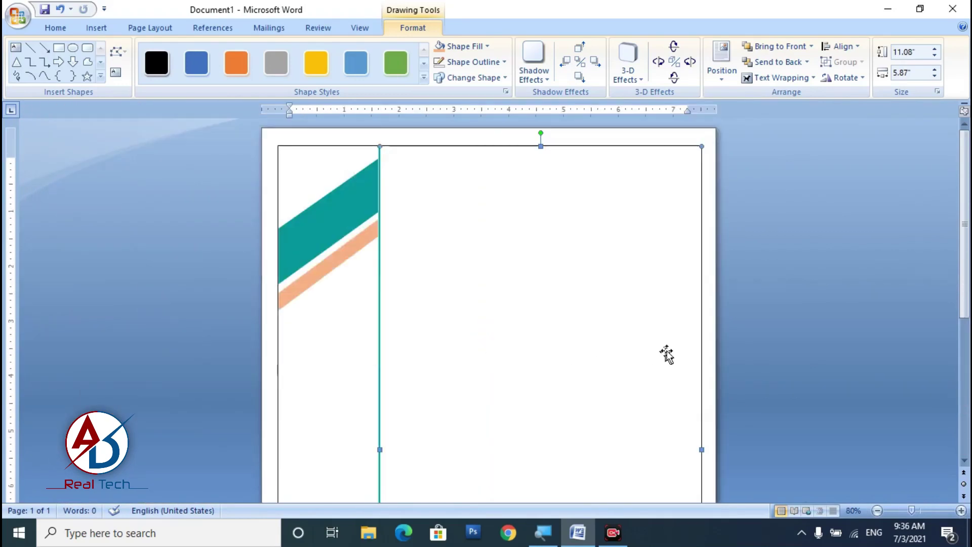
{"action": "left_click", "coordinate": [385, 343]}
{"action": "scroll", "coordinate": [340, 375], "scroll_direction": "down", "scroll_amount": 4, "text": "ctrl"}
{"action": "scroll", "coordinate": [330, 380], "scroll_direction": "up", "scroll_amount": 5, "text": "ctrl"}
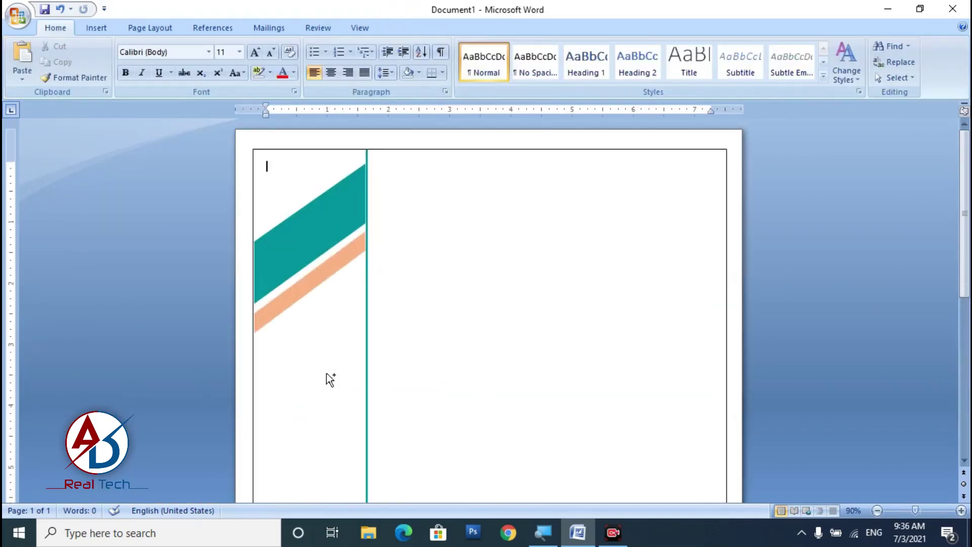
{"action": "scroll", "coordinate": [328, 377], "scroll_direction": "down", "scroll_amount": 2}
{"action": "scroll", "coordinate": [329, 377], "scroll_direction": "up", "scroll_amount": 5, "text": "ctrl"}
{"action": "scroll", "coordinate": [330, 375], "scroll_direction": "down", "scroll_amount": 3}
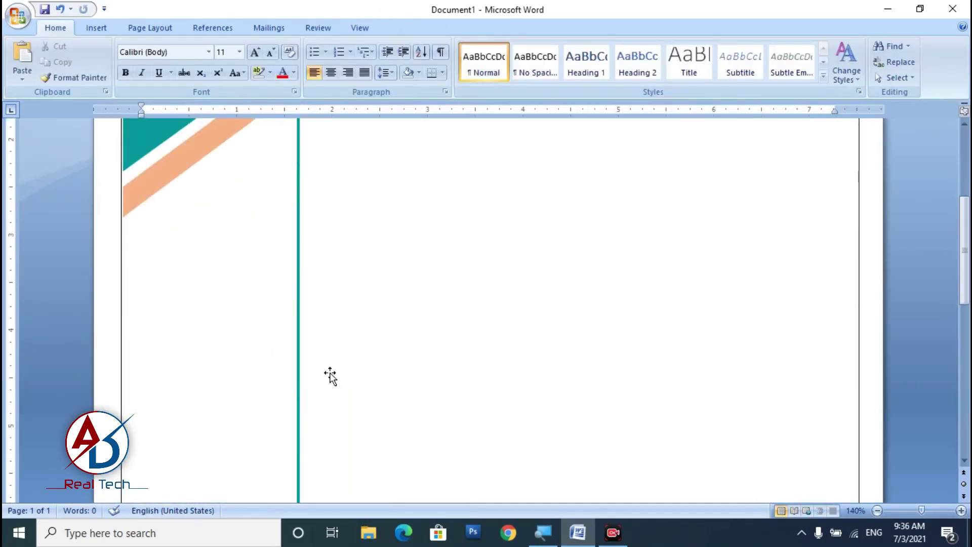
{"action": "scroll", "coordinate": [329, 375], "scroll_direction": "down", "scroll_amount": 6, "text": "ctrl"}
{"action": "scroll", "coordinate": [327, 379], "scroll_direction": "up", "scroll_amount": 6, "text": "ctrl"}
{"action": "scroll", "coordinate": [327, 379], "scroll_direction": "down", "scroll_amount": 2}
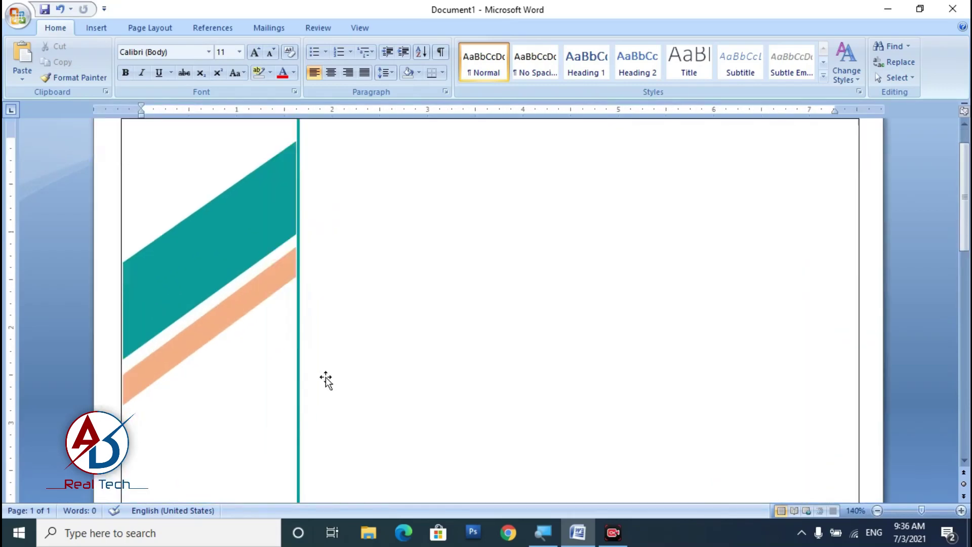
{"action": "scroll", "coordinate": [326, 379], "scroll_direction": "up", "scroll_amount": 2}
{"action": "scroll", "coordinate": [326, 381], "scroll_direction": "up", "scroll_amount": 3, "text": "ctrl"}
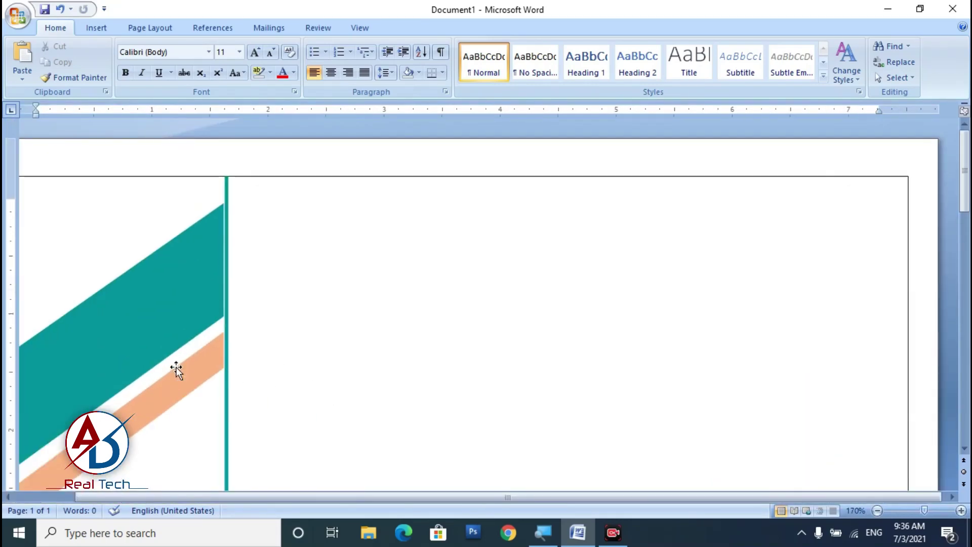
{"action": "scroll", "coordinate": [243, 278], "scroll_direction": "down", "scroll_amount": 9, "text": "ctrl"}
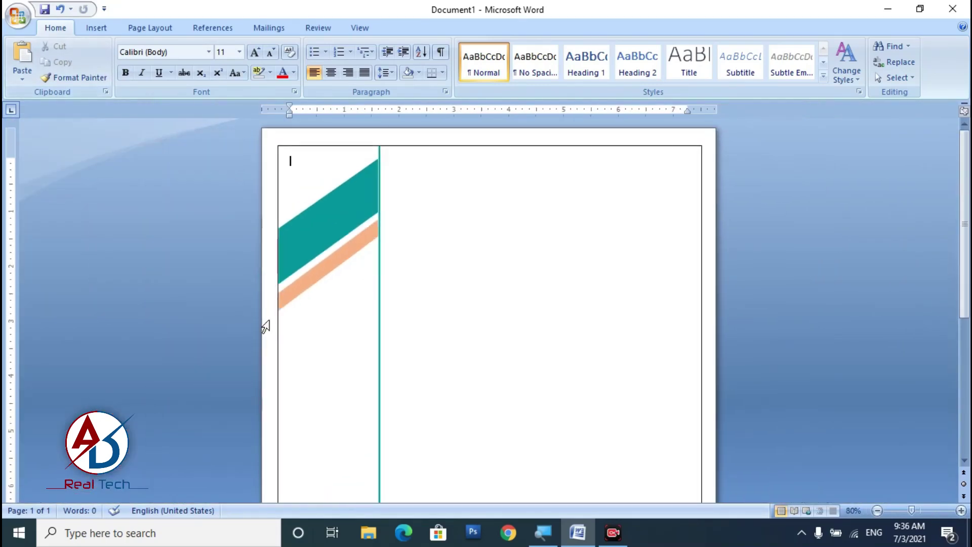
{"action": "scroll", "coordinate": [264, 326], "scroll_direction": "down", "scroll_amount": 5, "text": "ctrl"}
{"action": "scroll", "coordinate": [271, 327], "scroll_direction": "up", "scroll_amount": 4, "text": "ctrl"}
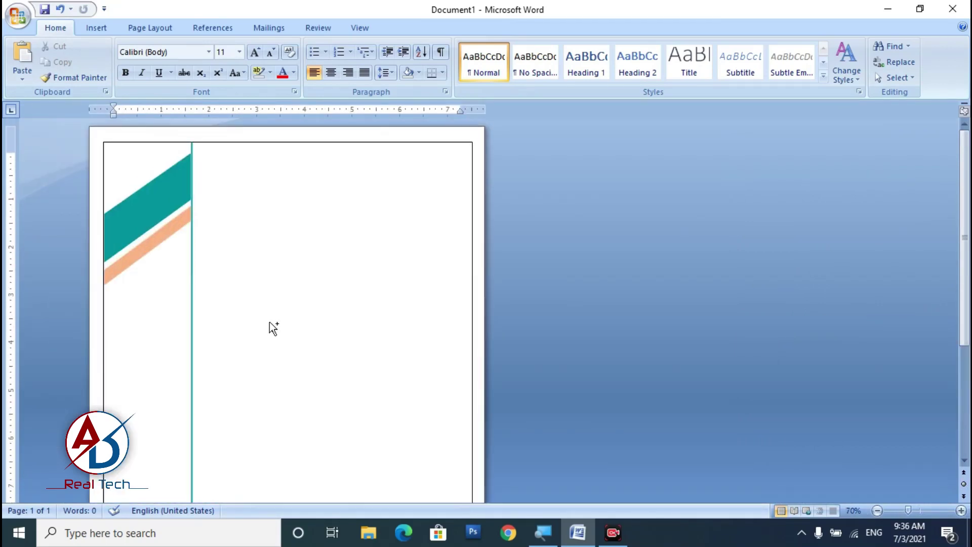
- Draw a closed four-sided freeform shape in the page frame's lower right corner, about 2.26" high and 2.24" wide
{"action": "scroll", "coordinate": [273, 332], "scroll_direction": "down", "scroll_amount": 6}
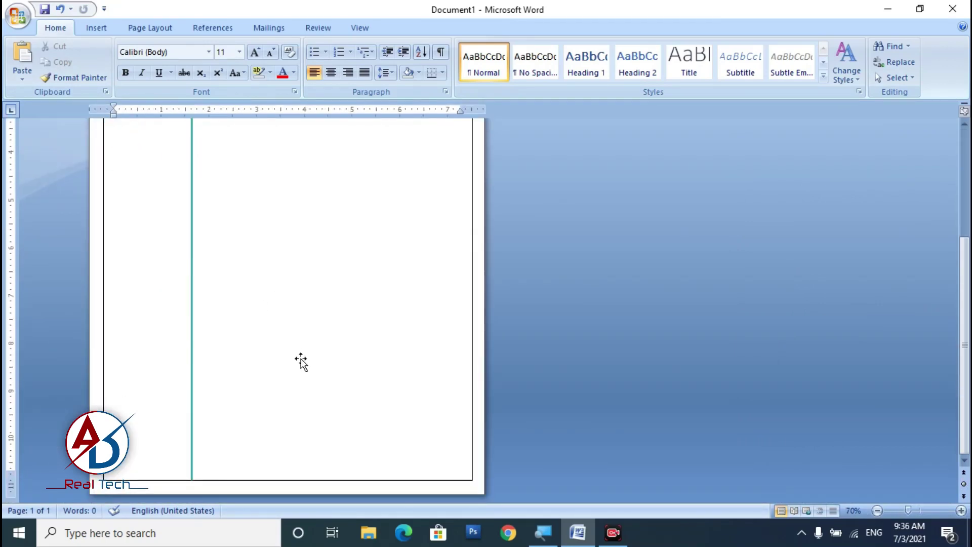
{"action": "scroll", "coordinate": [301, 362], "scroll_direction": "up", "scroll_amount": 2, "text": "ctrl"}
{"action": "scroll", "coordinate": [441, 408], "scroll_direction": "down", "scroll_amount": 6}
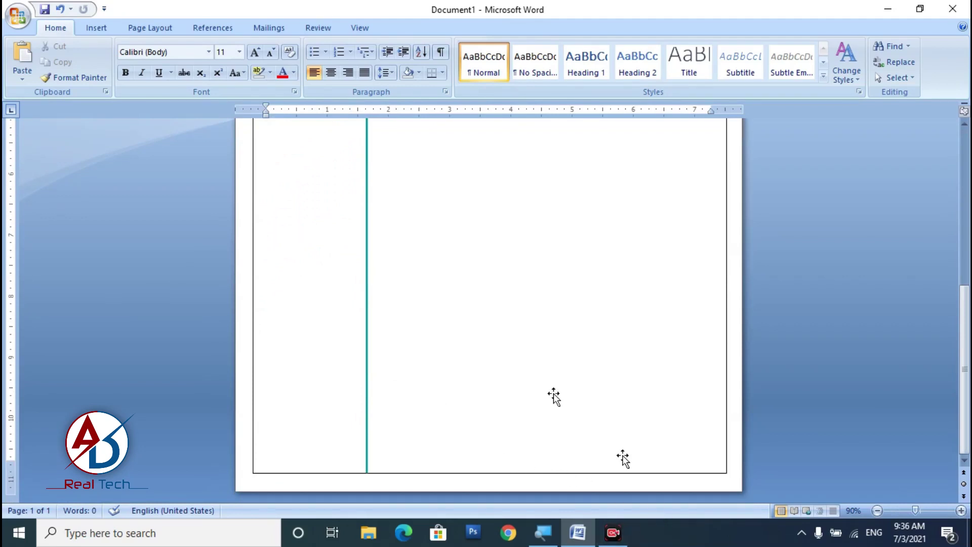
{"action": "left_click", "coordinate": [92, 26]}
{"action": "left_click", "coordinate": [218, 64]}
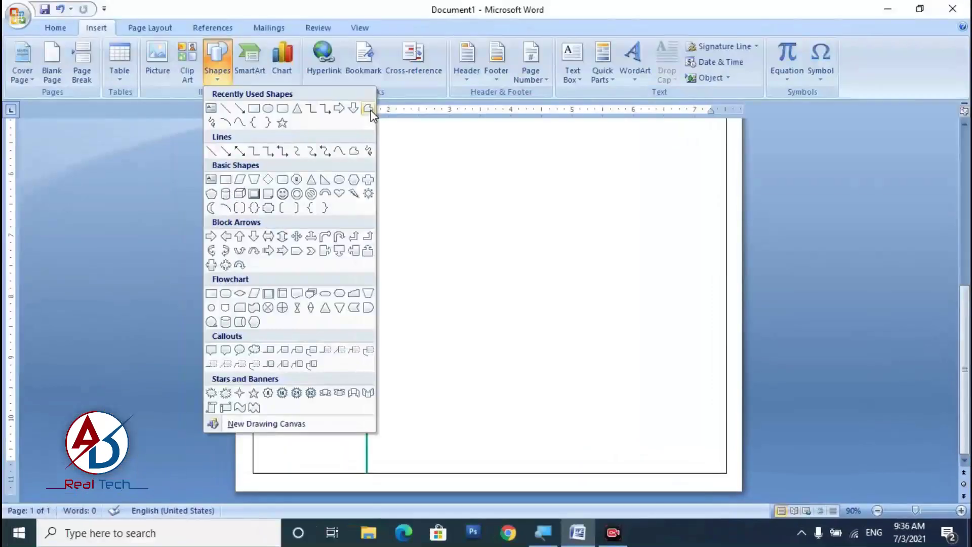
{"action": "left_click", "coordinate": [734, 218]}
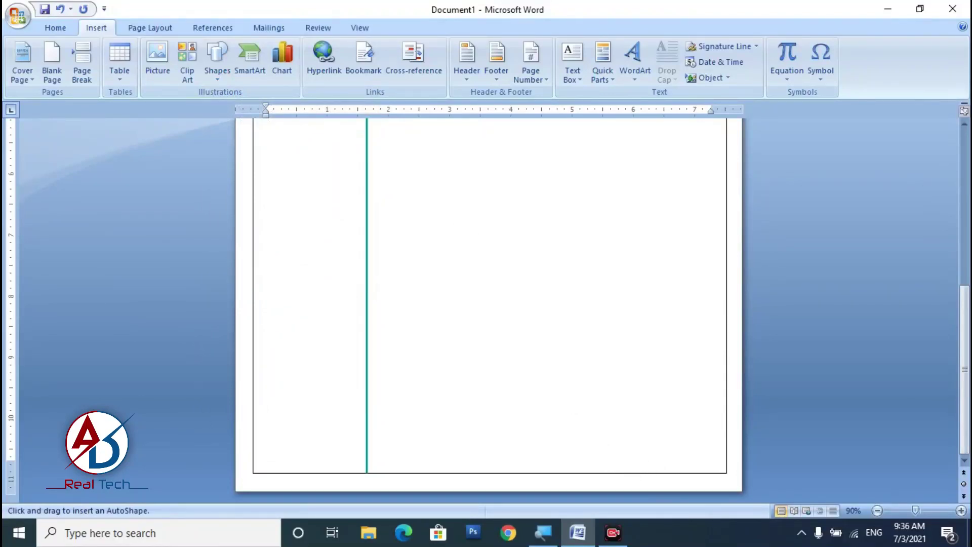
{"action": "left_click_drag", "start_coordinate": [591, 440], "coordinate": [622, 472]}
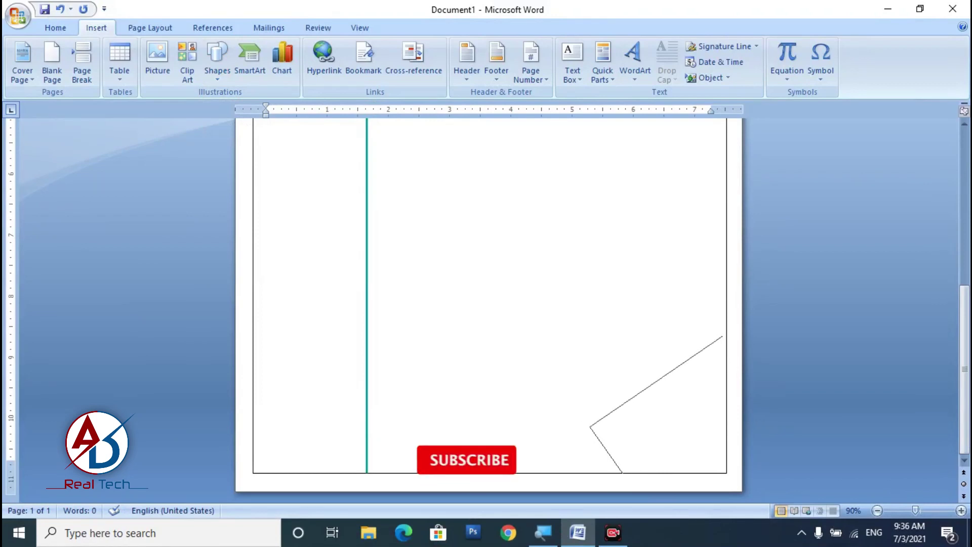
{"action": "left_click", "coordinate": [725, 336]}
{"action": "left_click", "coordinate": [725, 472]}
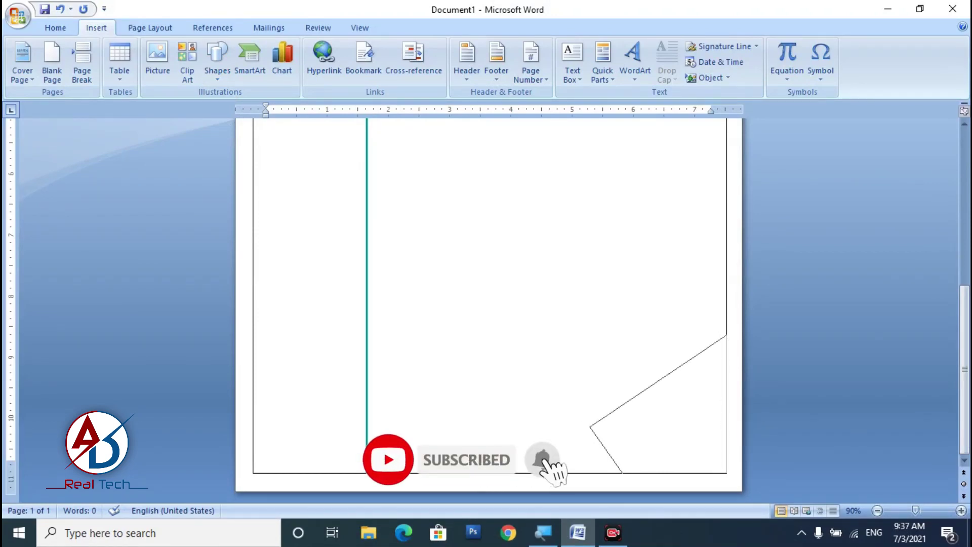
{"action": "double_click", "coordinate": [721, 473]}
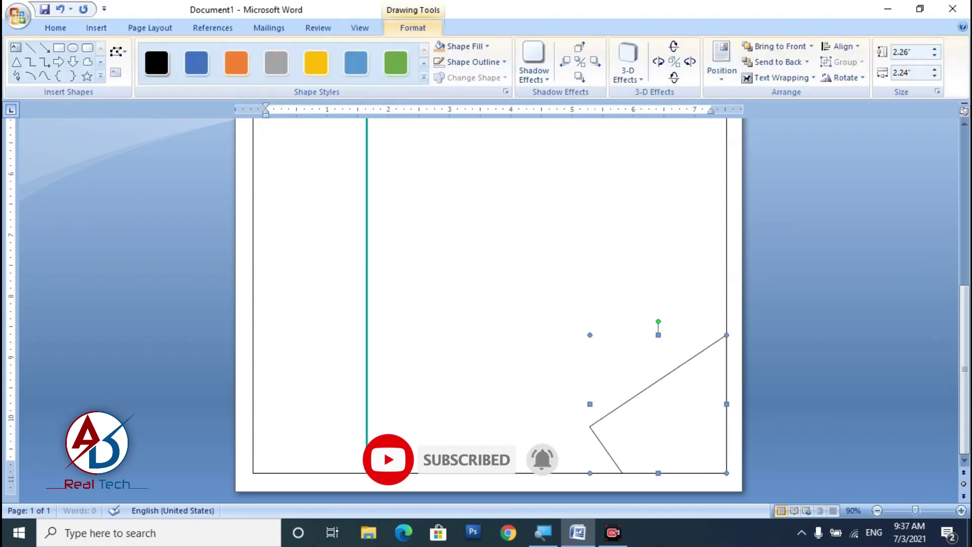
- Fill the lower right corner shape with the recently used teal and remove its outline
{"action": "left_click", "coordinate": [483, 46]}
{"action": "left_click", "coordinate": [439, 180]}
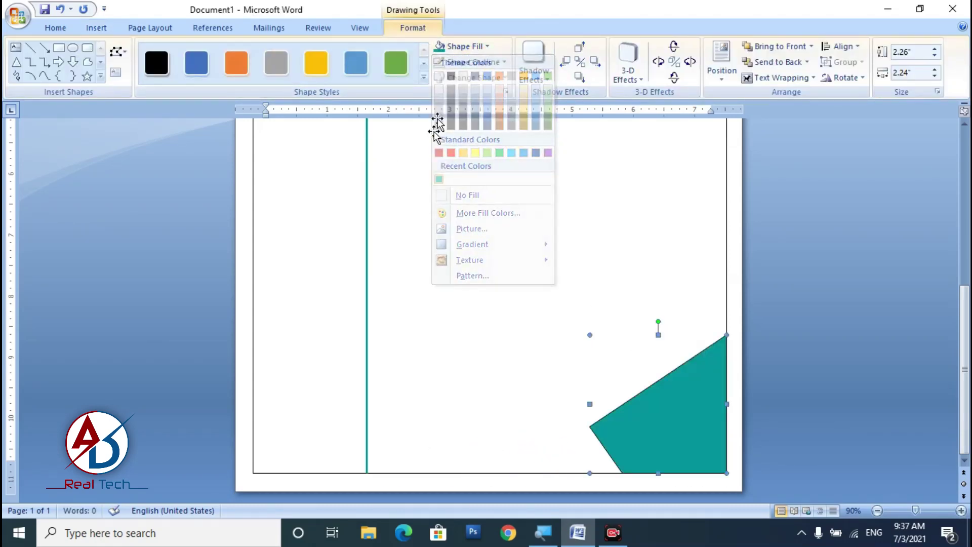
{"action": "left_click", "coordinate": [472, 62]}
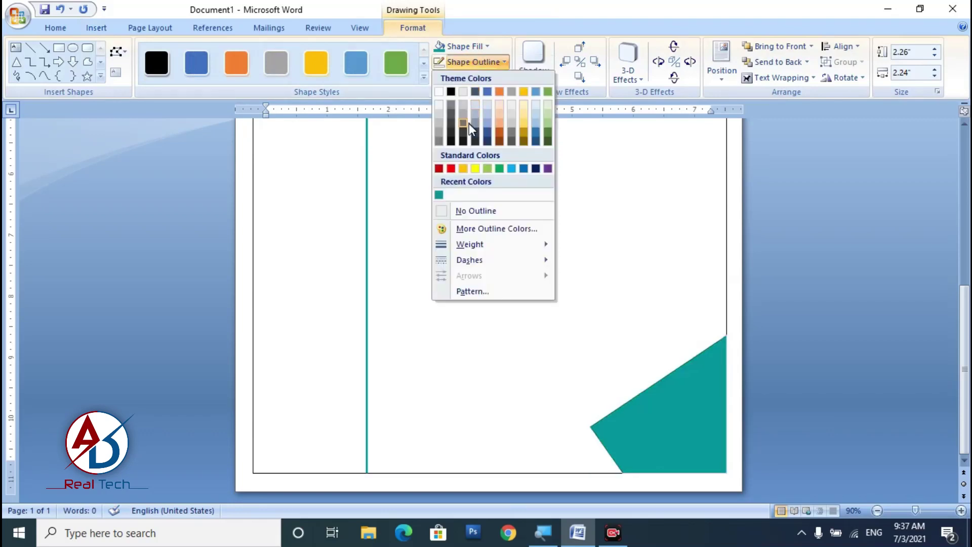
{"action": "left_click", "coordinate": [463, 211]}
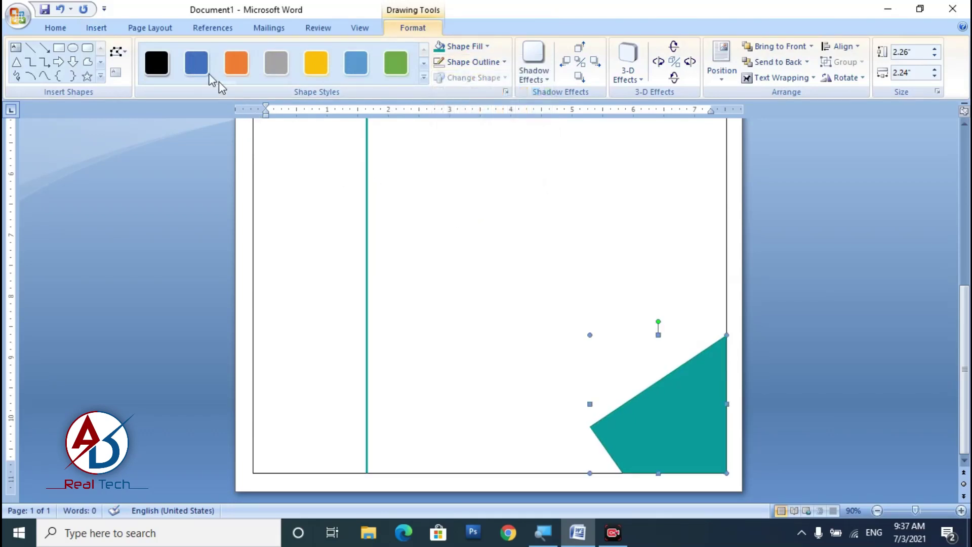
- Draw a small isosceles triangle in the wide right column, about 0.5" high and 0.58" wide
{"action": "left_click", "coordinate": [101, 76]}
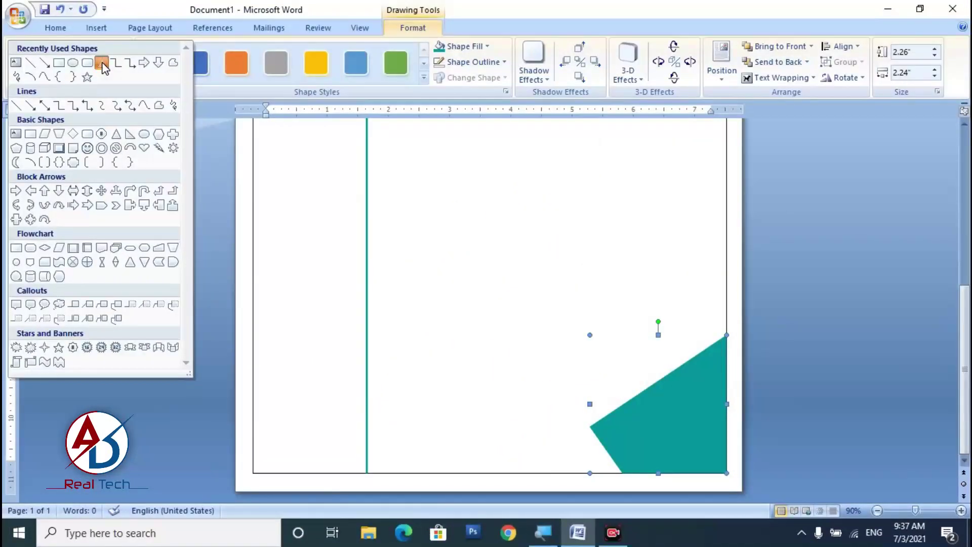
{"action": "left_click", "coordinate": [101, 62]}
{"action": "left_click_drag", "start_coordinate": [462, 256], "coordinate": [498, 286]}
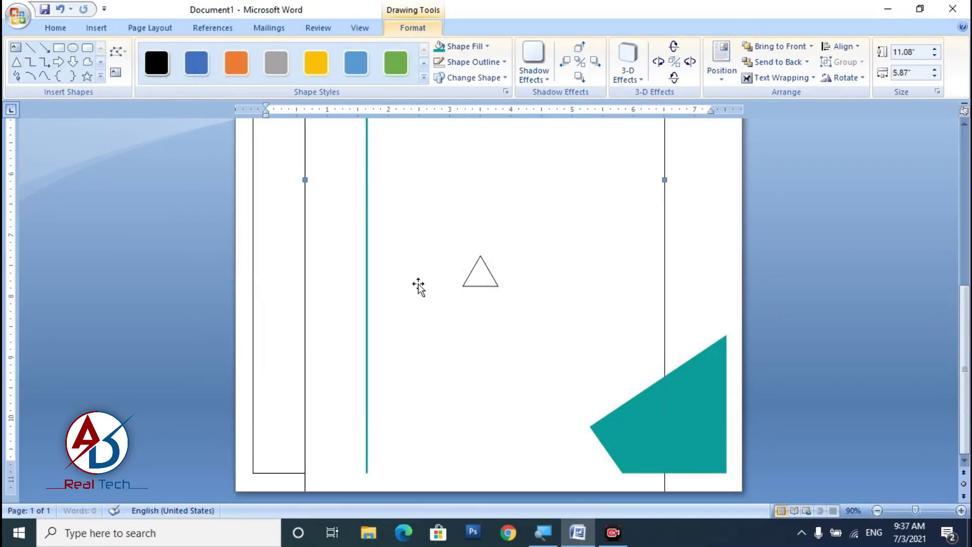
- Rotate the triangle to point left and fit it against the right border over the teal shape's upper corner, about 0.72" wide
{"action": "left_click", "coordinate": [481, 274]}
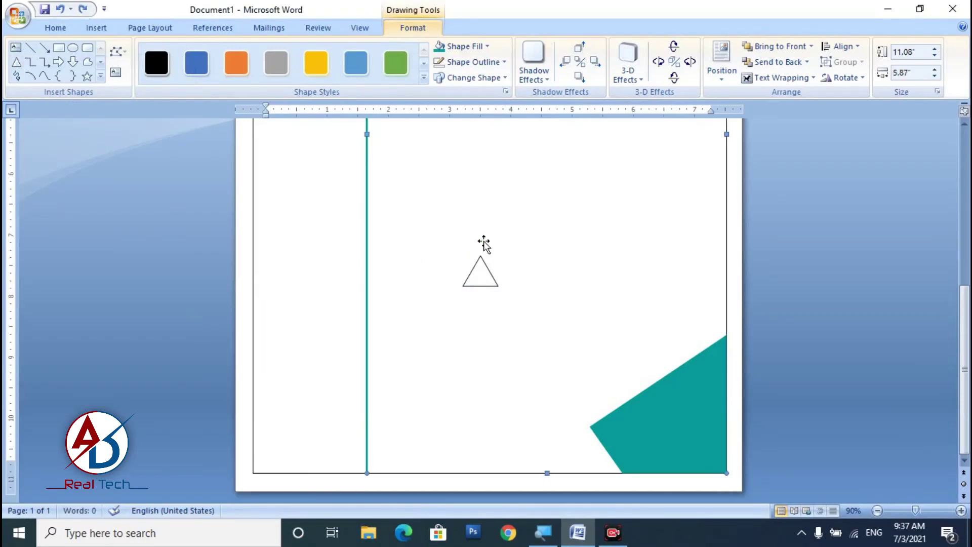
{"action": "left_click_drag", "start_coordinate": [449, 252], "coordinate": [433, 271]}
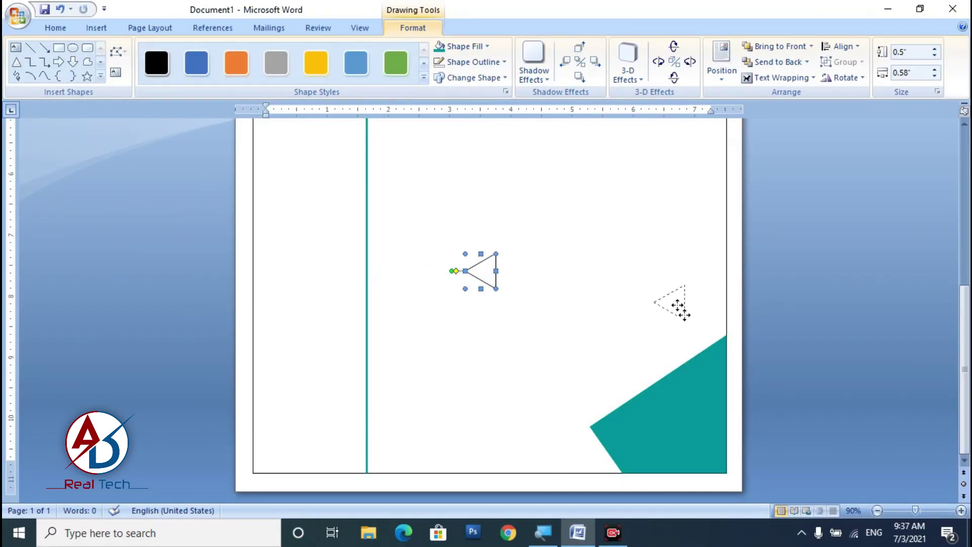
{"action": "left_click_drag", "start_coordinate": [679, 306], "coordinate": [711, 339]}
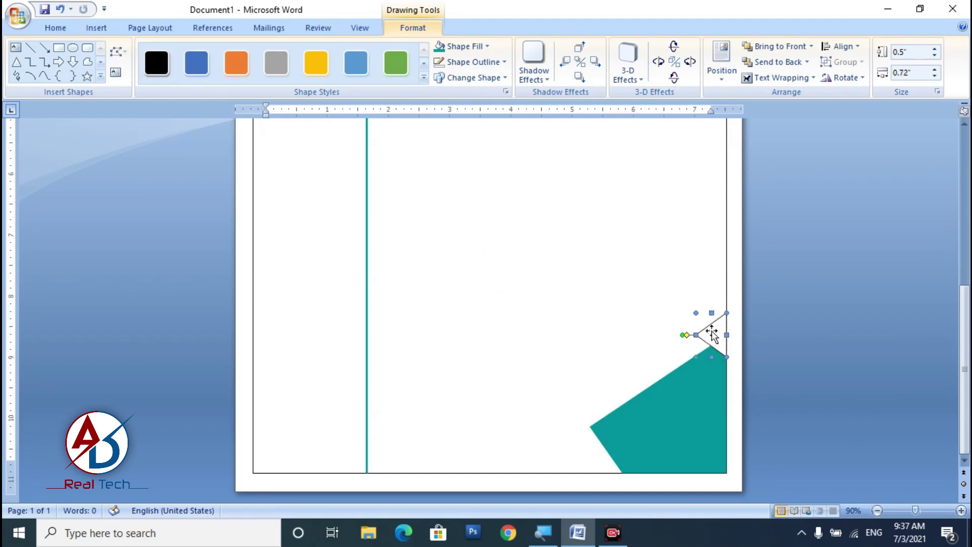
- Fill the small triangle against the right border with the light orange theme colour and remove its outline
{"action": "left_click", "coordinate": [459, 51]}
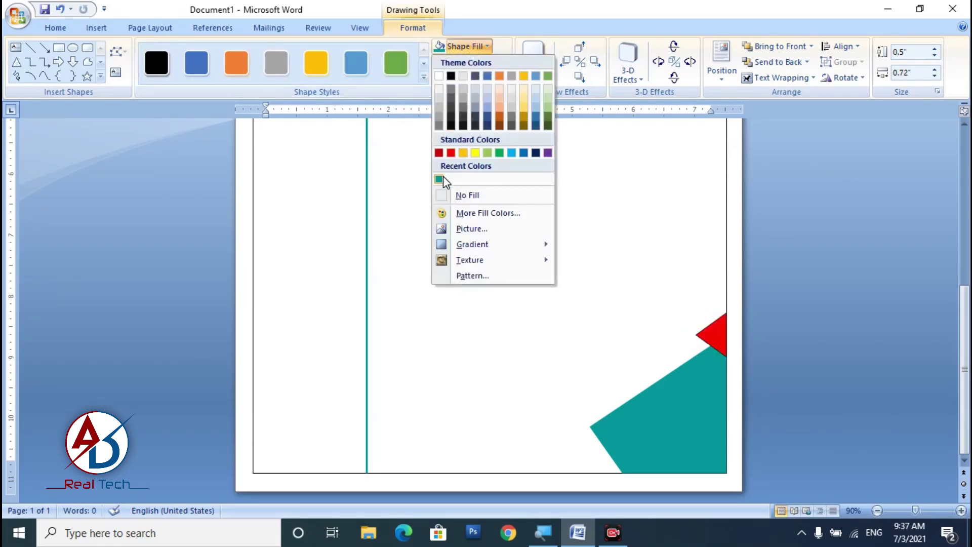
{"action": "left_click", "coordinate": [500, 109]}
{"action": "left_click", "coordinate": [471, 61]}
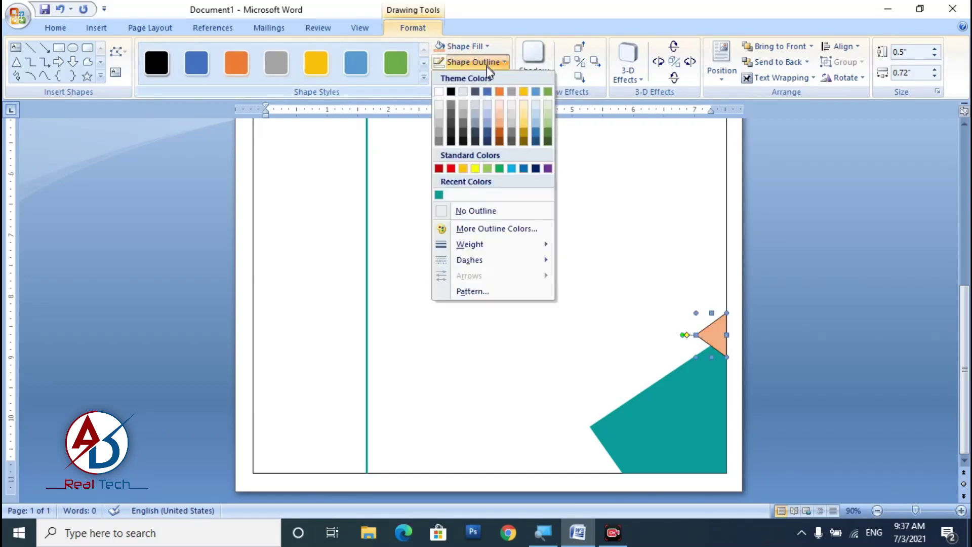
{"action": "left_click", "coordinate": [465, 211]}
{"action": "scroll", "coordinate": [585, 333], "scroll_direction": "down", "scroll_amount": 4}
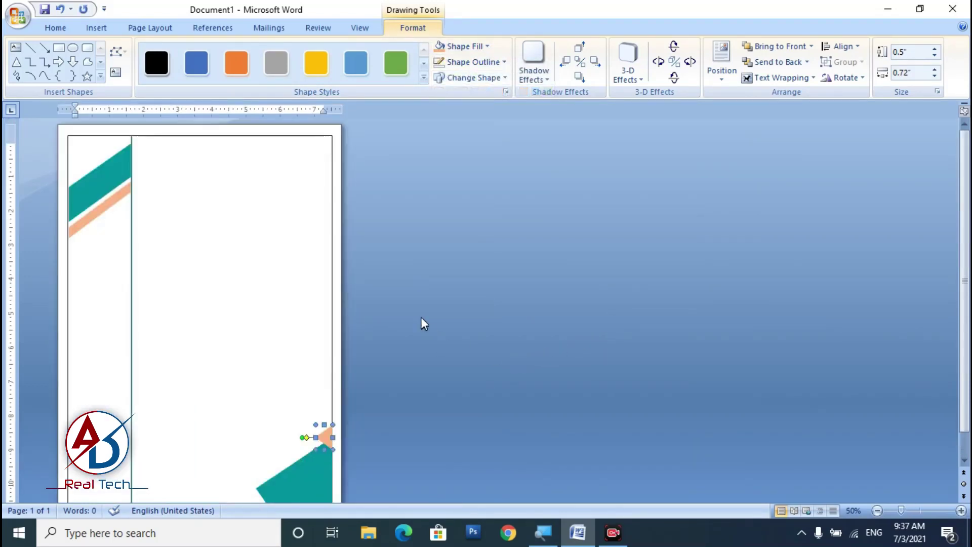
{"action": "left_click", "coordinate": [489, 353]}
- Draw a circle about 0.67" in diameter and place it on the teal band in the narrow left column
{"action": "scroll", "coordinate": [505, 364], "scroll_direction": "up", "scroll_amount": 8}
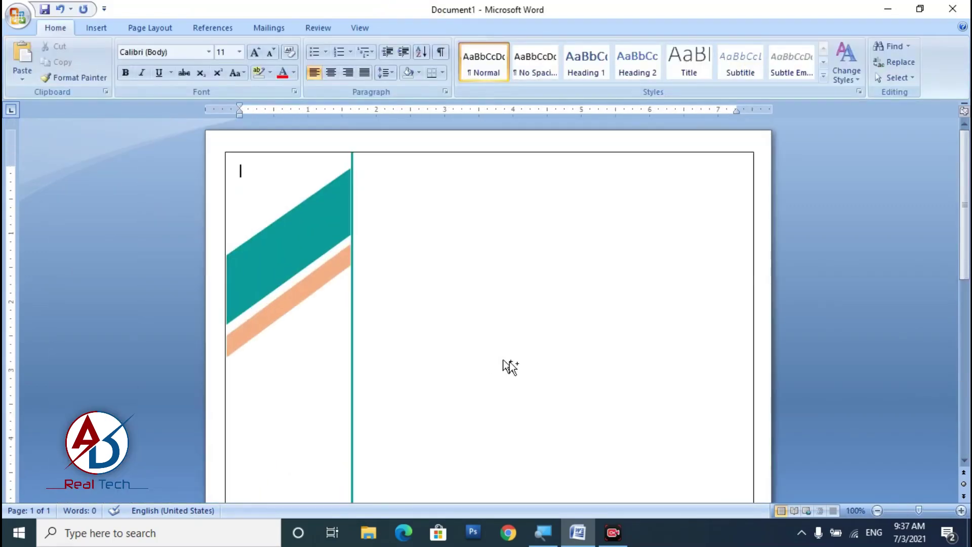
{"action": "left_click", "coordinate": [96, 27]}
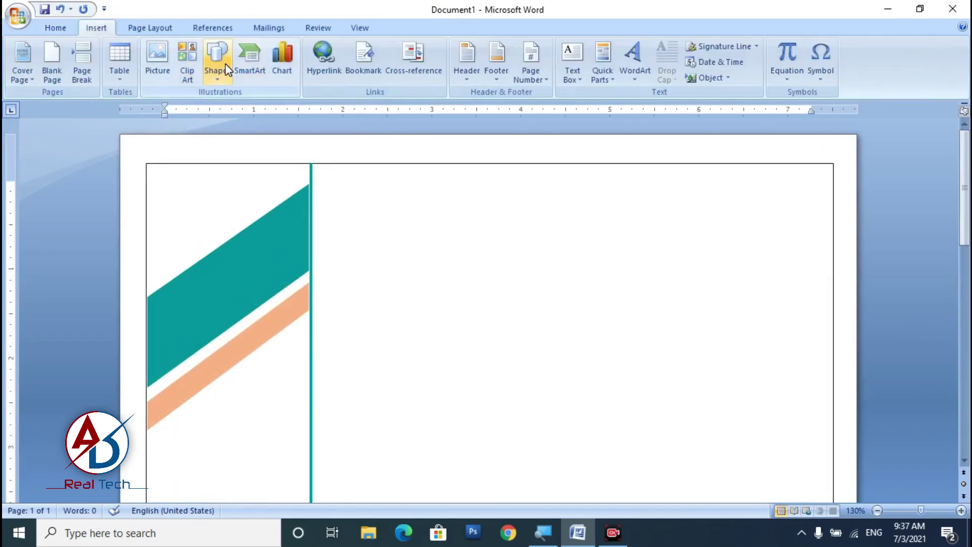
{"action": "left_click", "coordinate": [217, 66]}
{"action": "left_click", "coordinate": [270, 116]}
{"action": "mouse_move", "coordinate": [412, 227]}
{"action": "left_mouse_down"}
{"action": "mouse_move", "coordinate": [499, 315]}
{"action": "mouse_move", "coordinate": [472, 291]}
{"action": "mouse_move", "coordinate": [483, 299]}
{"action": "left_mouse_up"}
{"action": "mouse_move", "coordinate": [456, 269]}
{"action": "left_mouse_down"}
{"action": "mouse_move", "coordinate": [225, 279]}
{"action": "mouse_move", "coordinate": [238, 286]}
{"action": "mouse_move", "coordinate": [256, 258]}
{"action": "mouse_move", "coordinate": [241, 273]}
{"action": "left_mouse_up"}
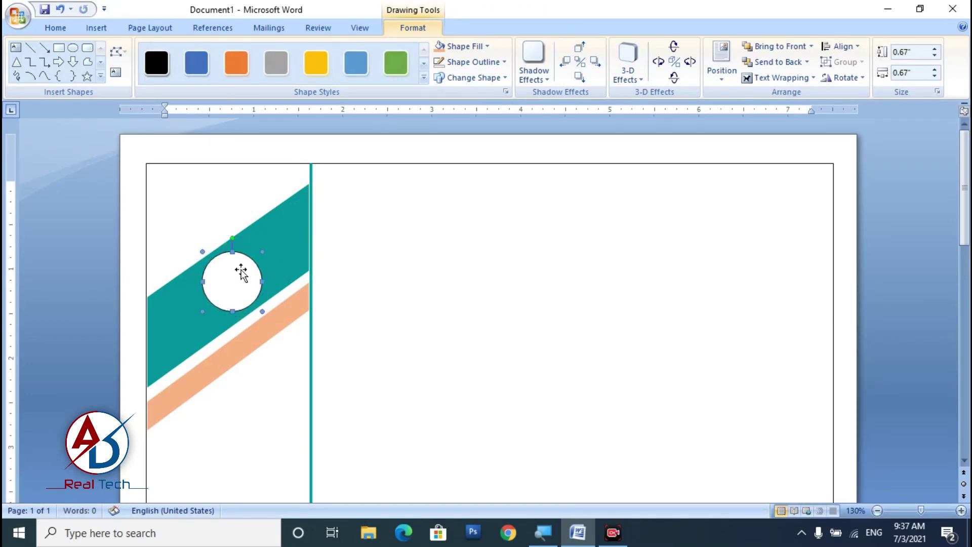
- Remove the outline of the white circle on the teal band
{"action": "left_click", "coordinate": [460, 61]}
{"action": "left_click", "coordinate": [458, 210]}
{"action": "left_click", "coordinate": [386, 255]}
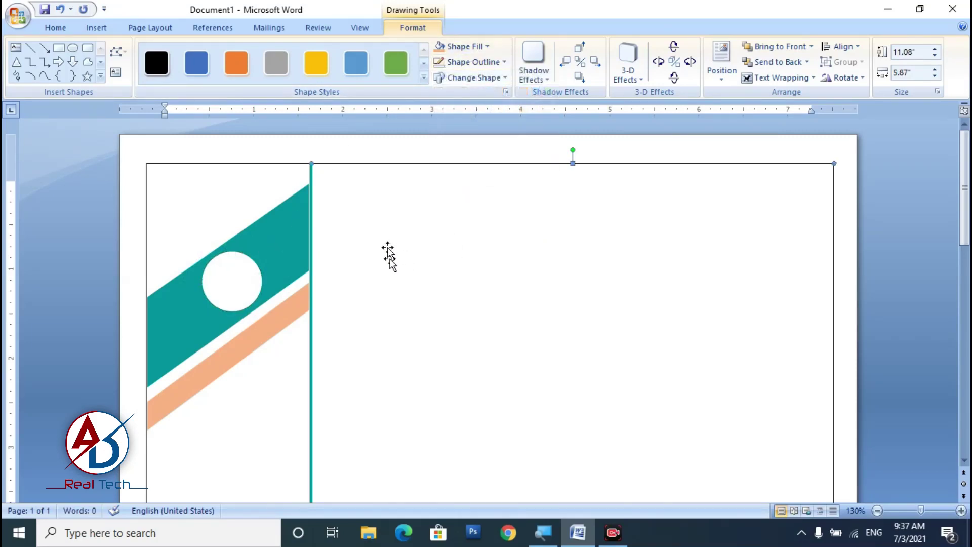
{"action": "left_click", "coordinate": [396, 152]}
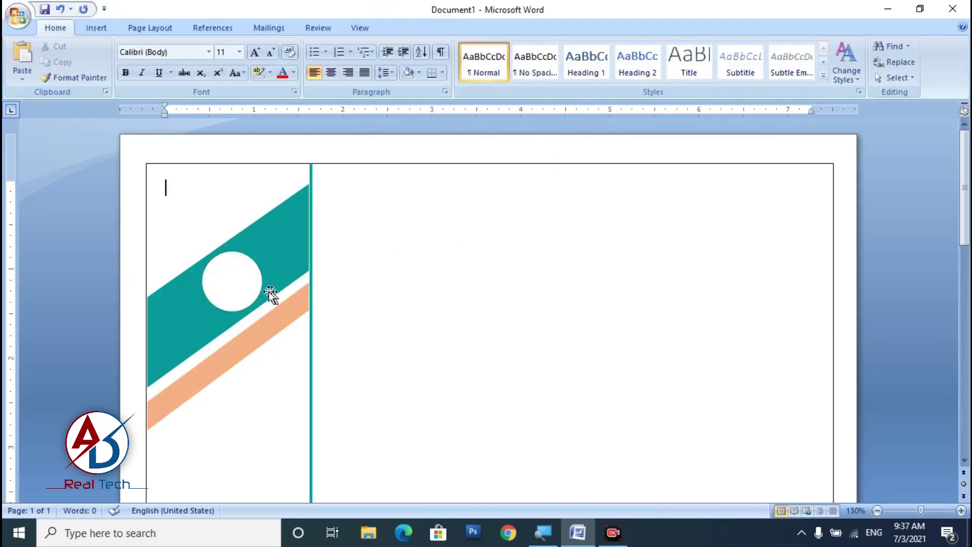
- Enlarge the white circle to about 0.7" high and 0.71" wide and nudge it to the centre of the teal band
{"action": "left_click", "coordinate": [240, 297]}
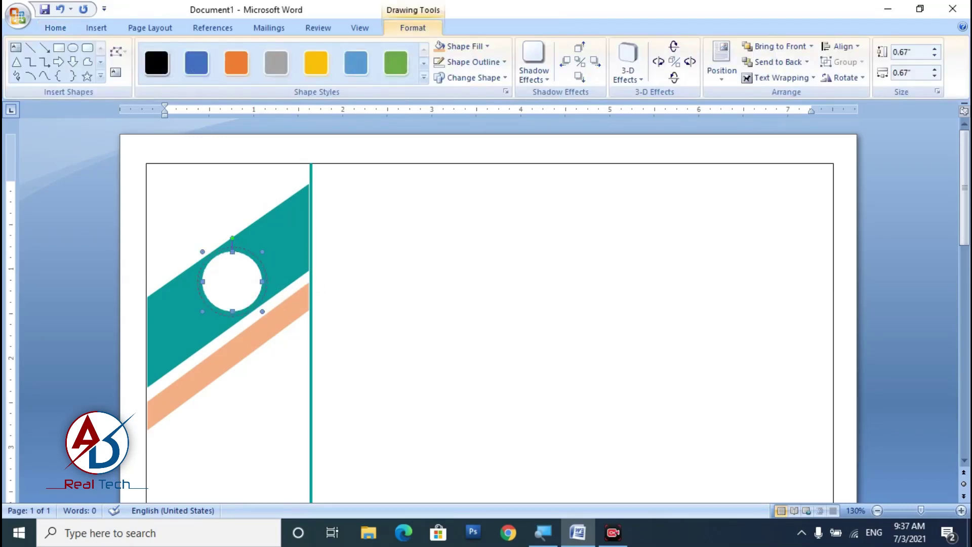
{"action": "left_click_drag", "start_coordinate": [262, 252], "coordinate": [266, 248]}
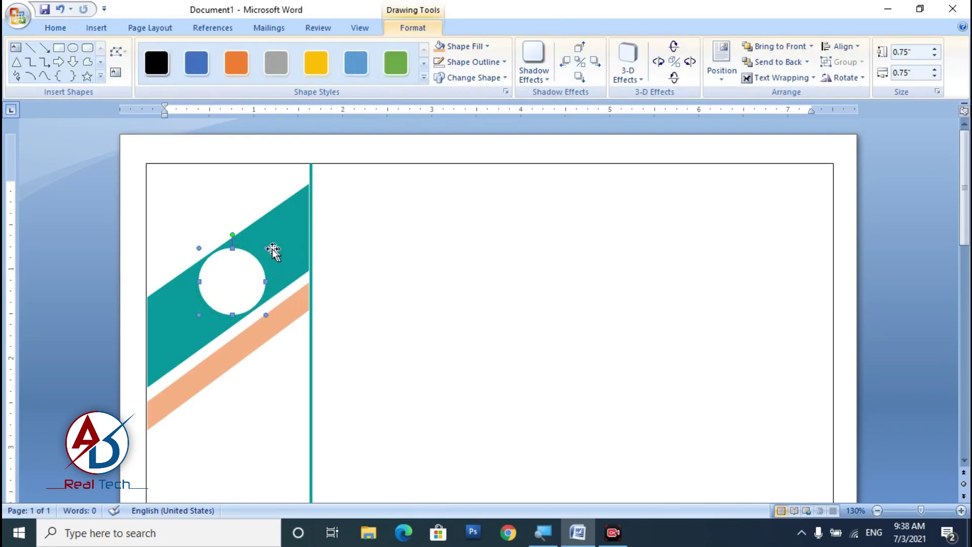
{"action": "left_click_drag", "start_coordinate": [276, 257], "coordinate": [278, 259]}
{"action": "key", "text": "ctrl+Right"}
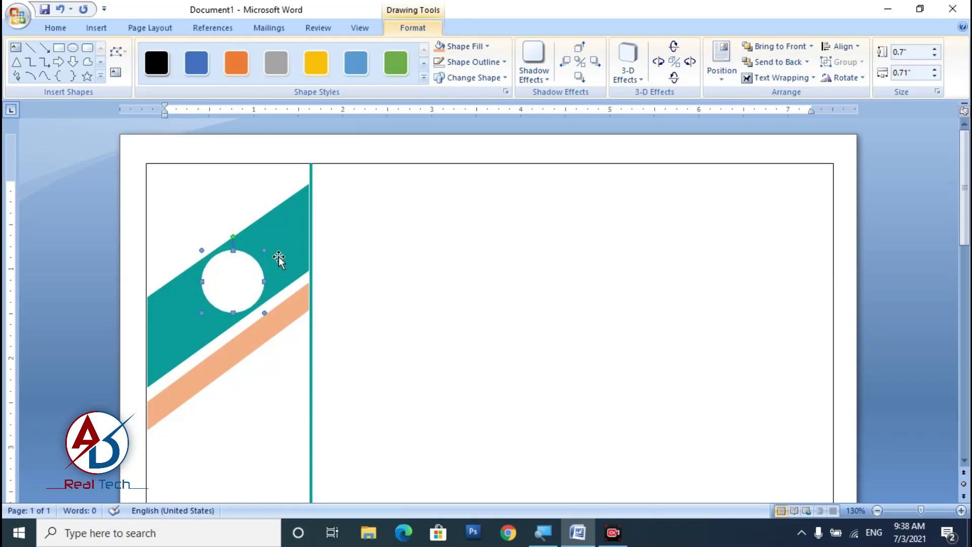
{"action": "key", "text": "ctrl+Down"}
{"action": "key", "text": "ctrl+Right"}
{"action": "key", "text": "ctrl+Up"}
{"action": "key", "text": "ctrl+Up"}
{"action": "left_click", "coordinate": [219, 138]}
- Insert the medical-hospital-logo picture from the Desktop folder
{"action": "scroll", "coordinate": [310, 312], "scroll_direction": "down", "scroll_amount": 3}
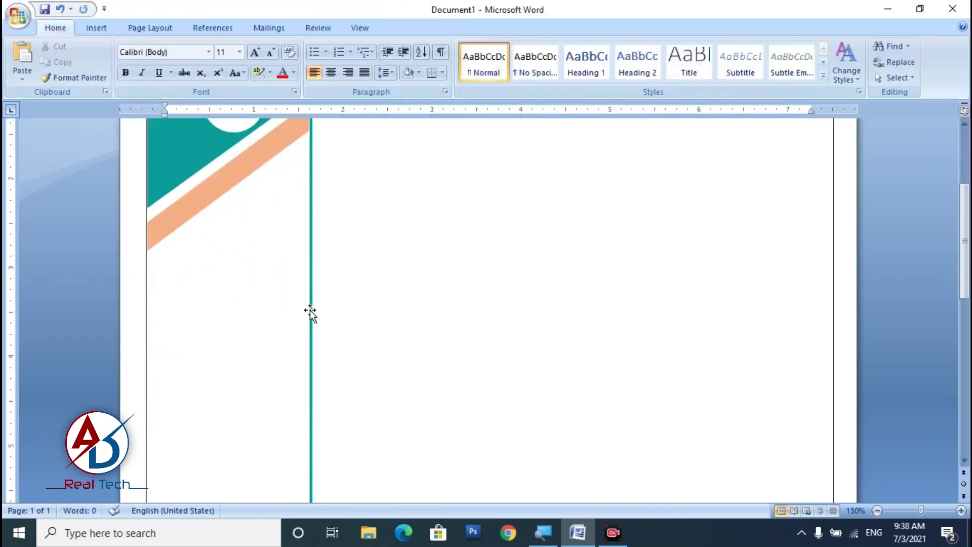
{"action": "scroll", "coordinate": [310, 313], "scroll_direction": "up", "scroll_amount": 3}
{"action": "left_click", "coordinate": [95, 28]}
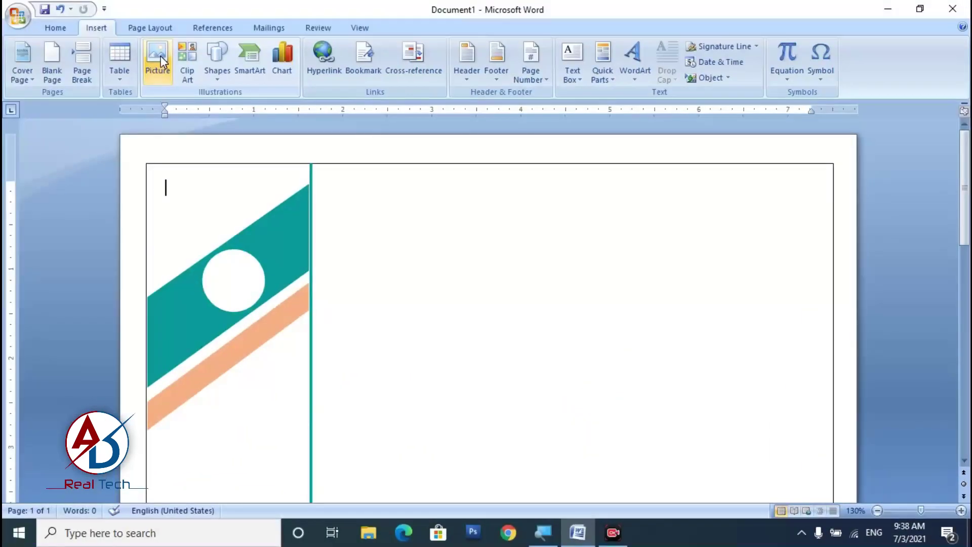
{"action": "left_click", "coordinate": [321, 119]}
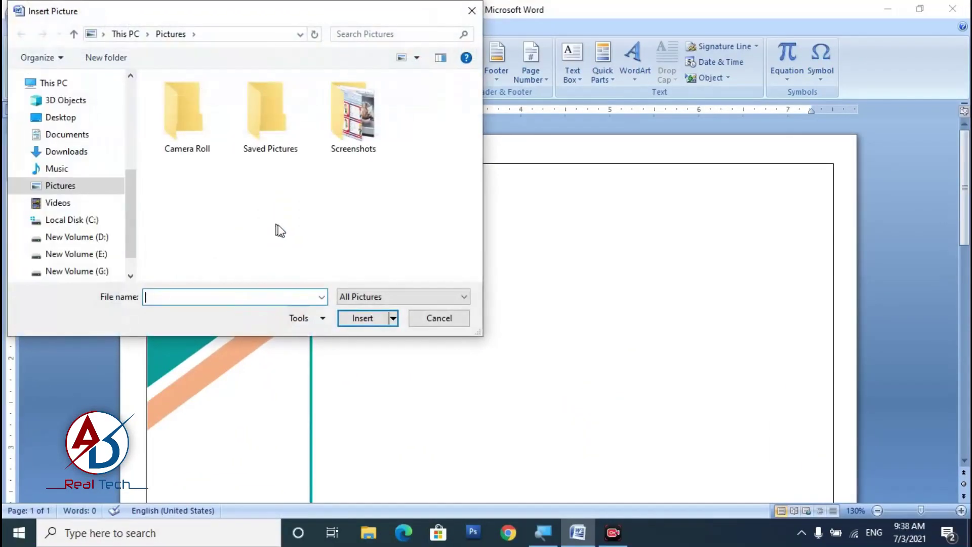
{"action": "left_click", "coordinate": [65, 118]}
{"action": "left_click_drag", "start_coordinate": [476, 124], "coordinate": [479, 252]}
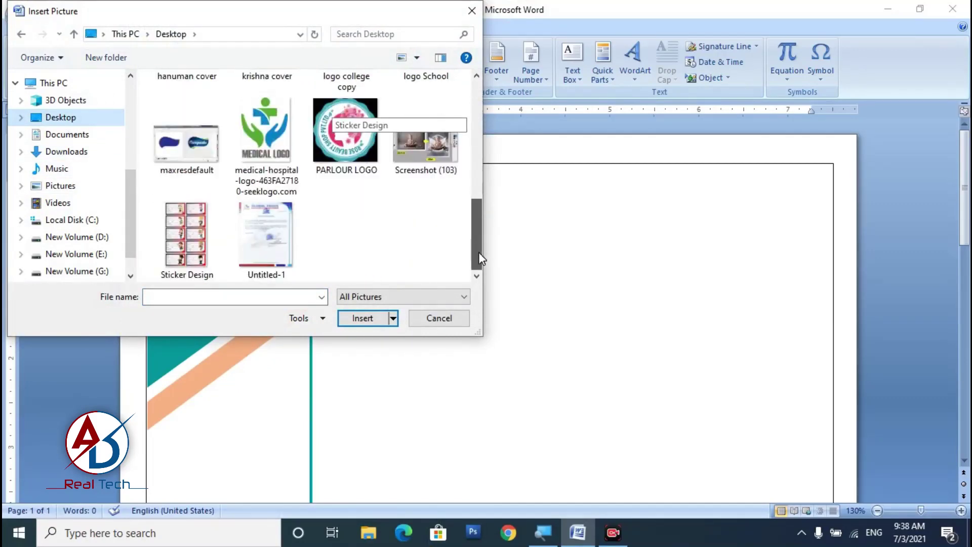
{"action": "left_click", "coordinate": [259, 137]}
{"action": "left_click", "coordinate": [362, 318]}
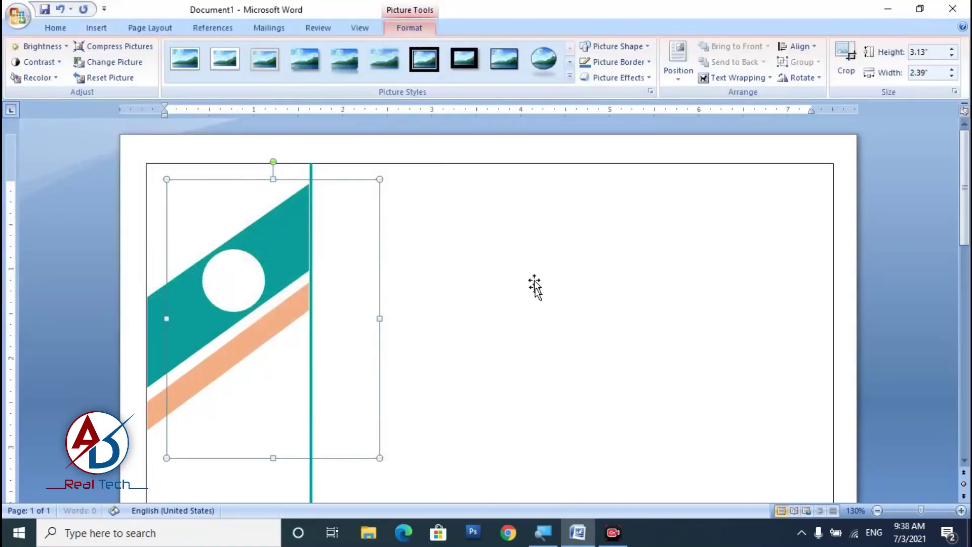
- Set the logo picture's text wrapping to In Front of Text and move it into the wide right column
{"action": "left_click", "coordinate": [734, 78]}
{"action": "left_click", "coordinate": [748, 158]}
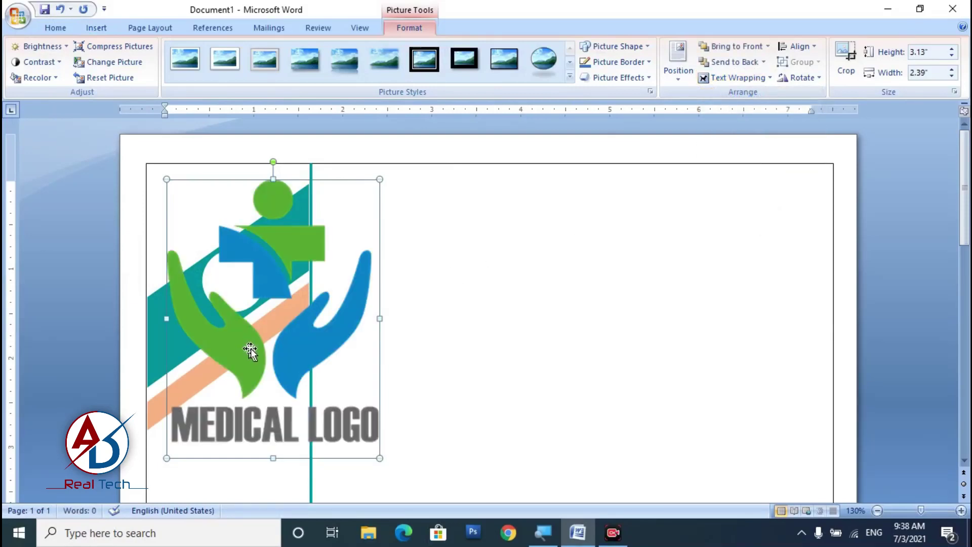
{"action": "left_click_drag", "start_coordinate": [250, 353], "coordinate": [630, 366]}
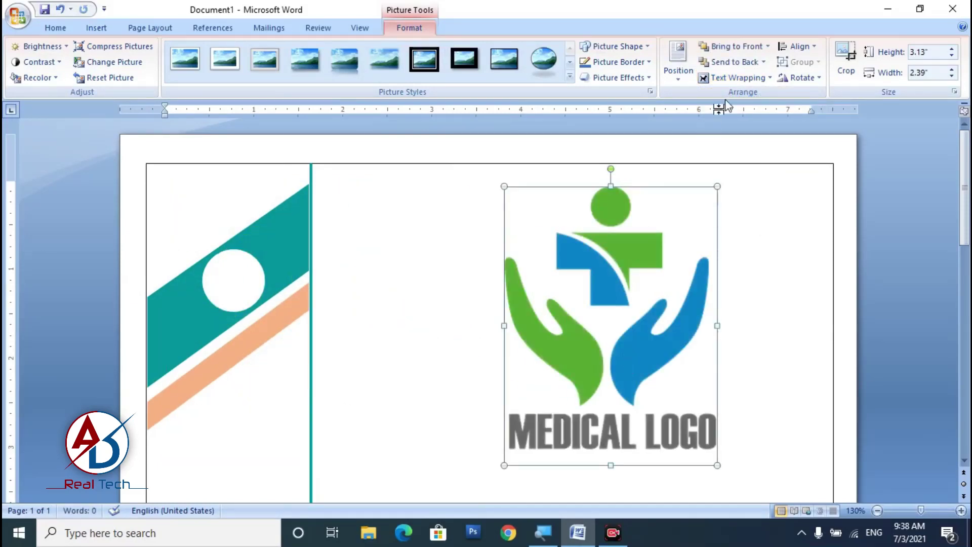
- Crop the "MEDICAL LOGO" caption off the lower part of the logo picture
{"action": "left_click", "coordinate": [846, 60]}
{"action": "left_click_drag", "start_coordinate": [617, 463], "coordinate": [617, 408]}
{"action": "left_click", "coordinate": [797, 383]}
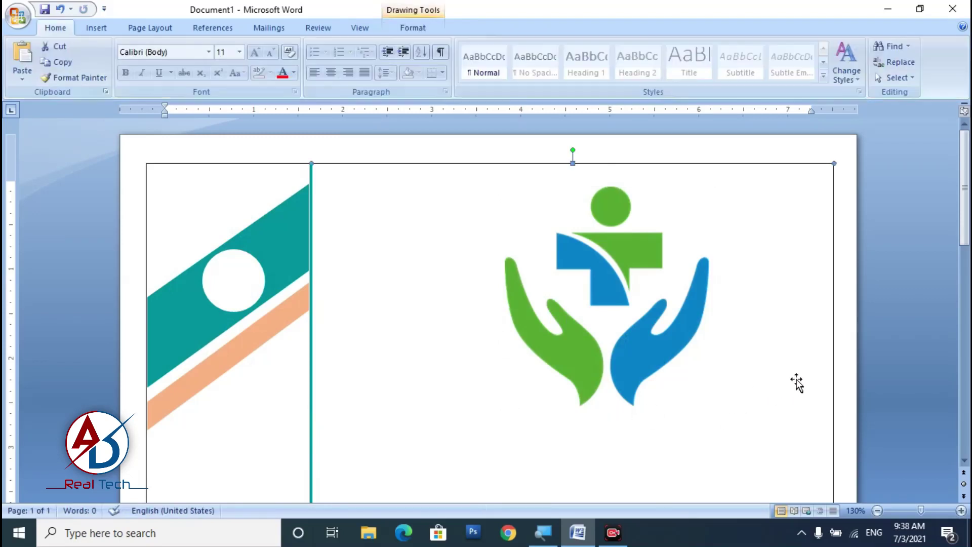
- Shrink the logo to about 0.46" high and 0.44" wide and place it inside the white circle
{"action": "left_click", "coordinate": [681, 346]}
{"action": "left_click_drag", "start_coordinate": [716, 186], "coordinate": [273, 329]}
{"action": "left_click_drag", "start_coordinate": [298, 282], "coordinate": [234, 286]}
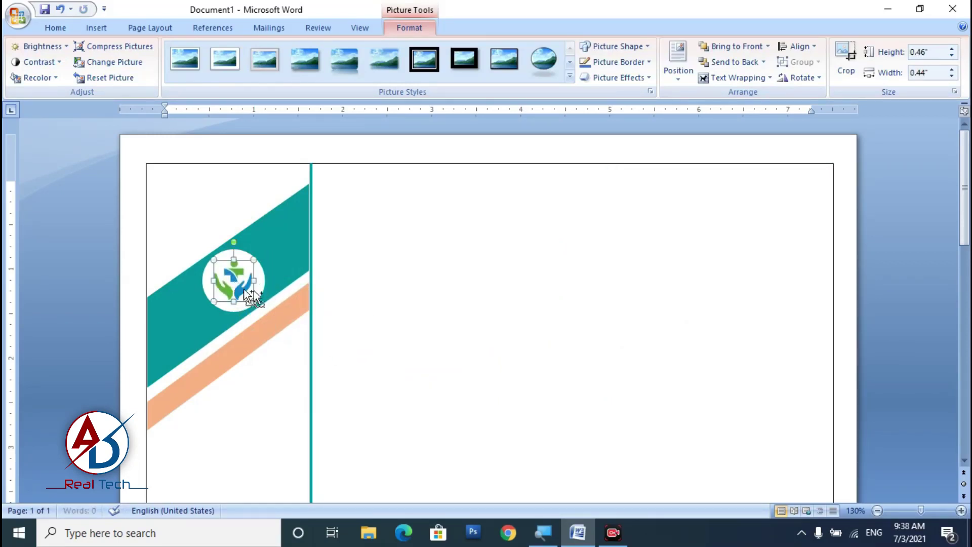
- Enlarge the logo to about 0.6" high and 0.57" wide and nudge it to the centre of the white circle
{"action": "scroll", "coordinate": [299, 296], "scroll_direction": "up", "scroll_amount": 8, "text": "ctrl"}
{"action": "left_click_drag", "start_coordinate": [180, 347], "coordinate": [185, 341]}
{"action": "key", "text": "ctrl+Down"}
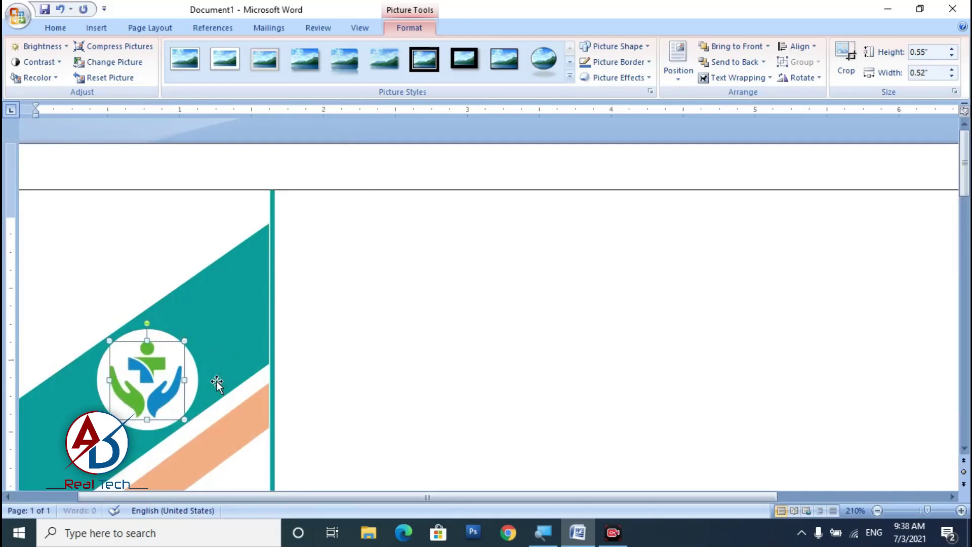
{"action": "key", "text": "ctrl+Left"}
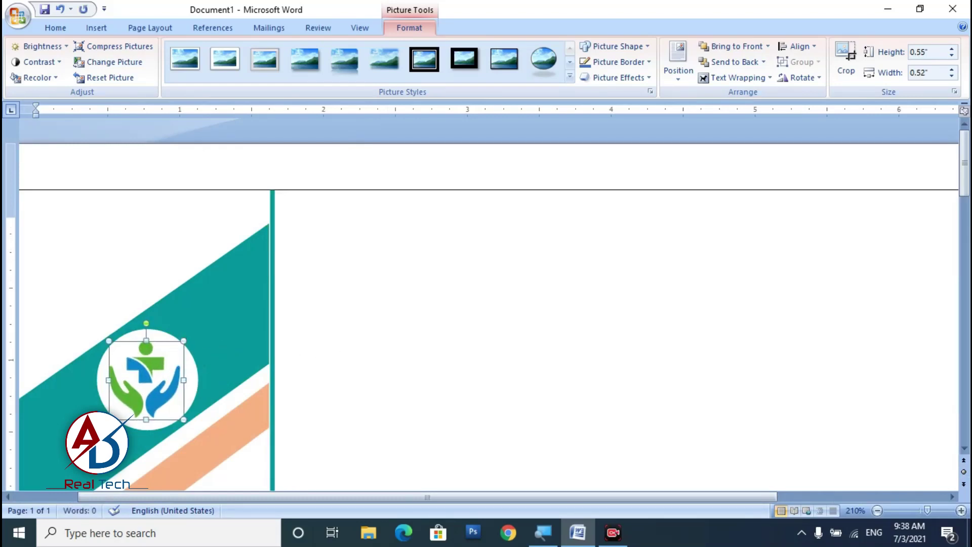
{"action": "left_click_drag", "start_coordinate": [183, 341], "coordinate": [187, 337], "text": "ctrl"}
{"action": "key", "text": "ctrl+Right"}
{"action": "key", "text": "ctrl+Right"}
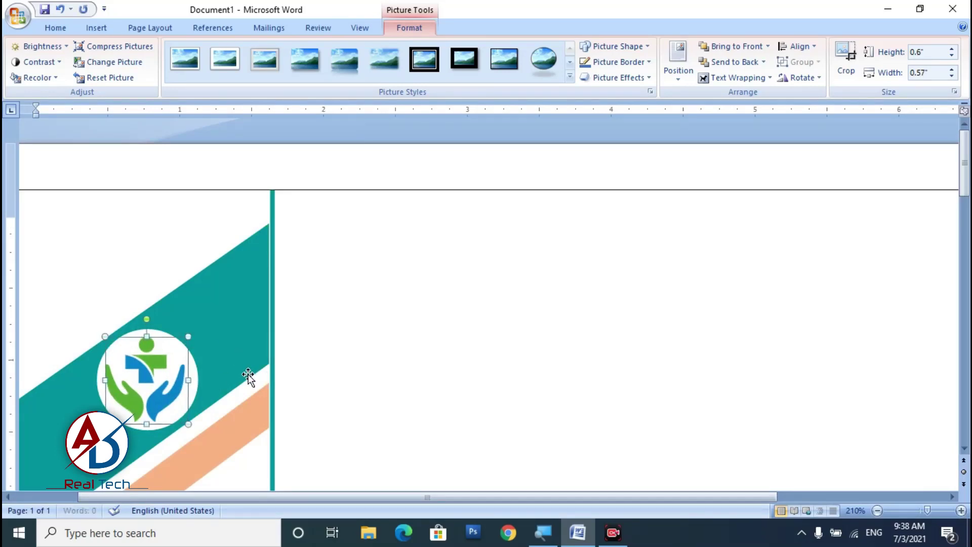
{"action": "left_click", "coordinate": [414, 190]}
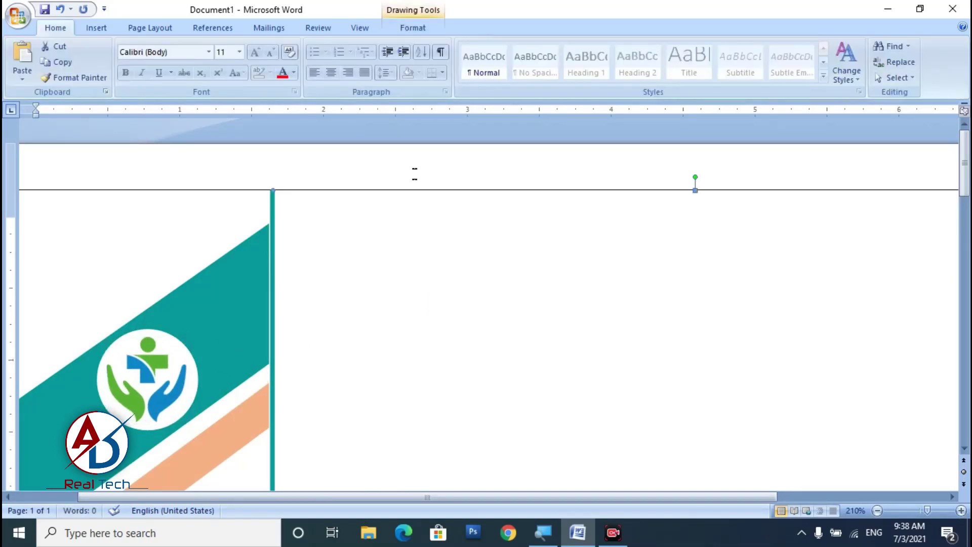
- Draw a text box about 0.31" high and 4.29" wide in the upper part of the right column
{"action": "scroll", "coordinate": [372, 318], "scroll_direction": "down", "scroll_amount": 9, "text": "ctrl"}
{"action": "scroll", "coordinate": [360, 367], "scroll_direction": "down", "scroll_amount": 5, "text": "ctrl"}
{"action": "scroll", "coordinate": [354, 372], "scroll_direction": "up", "scroll_amount": 5, "text": "ctrl"}
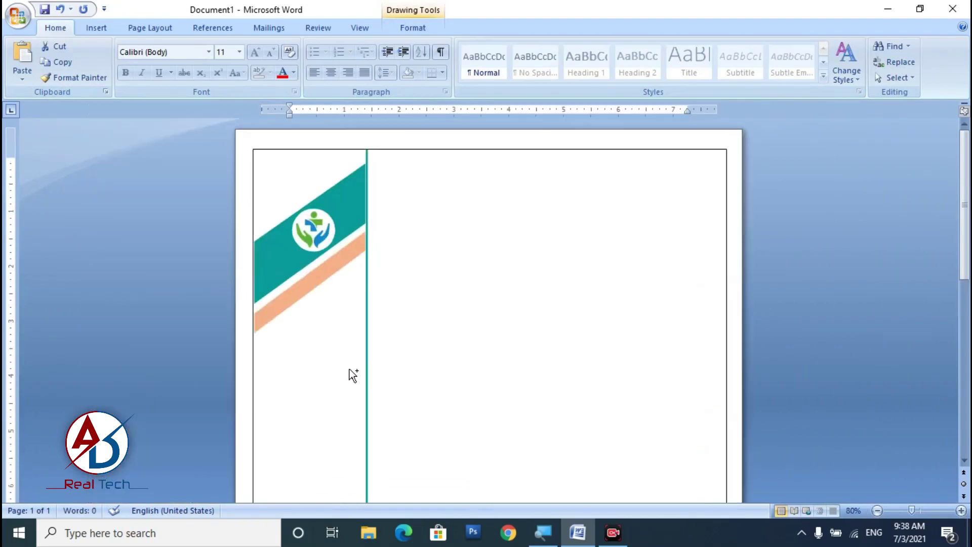
{"action": "scroll", "coordinate": [429, 377], "scroll_direction": "up", "scroll_amount": 2, "text": "ctrl"}
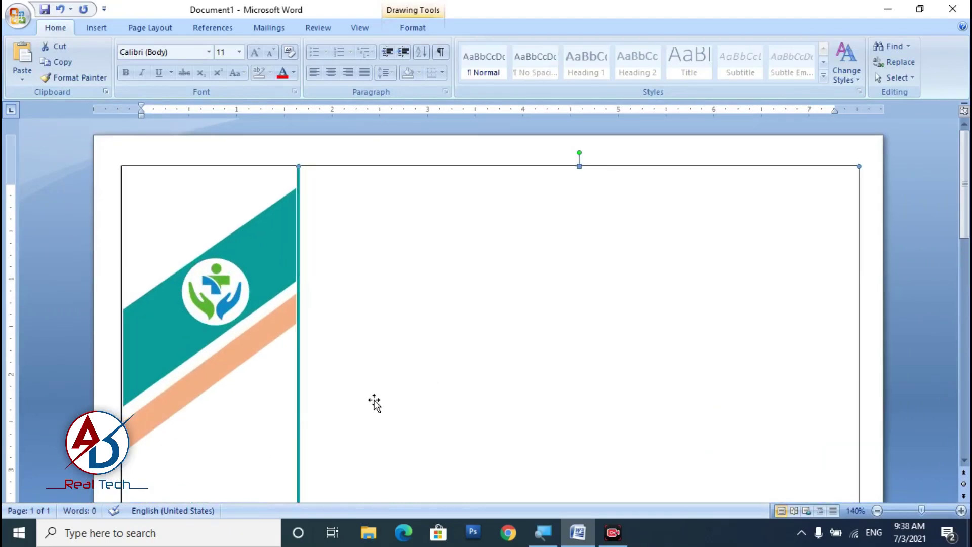
{"action": "left_click", "coordinate": [96, 27]}
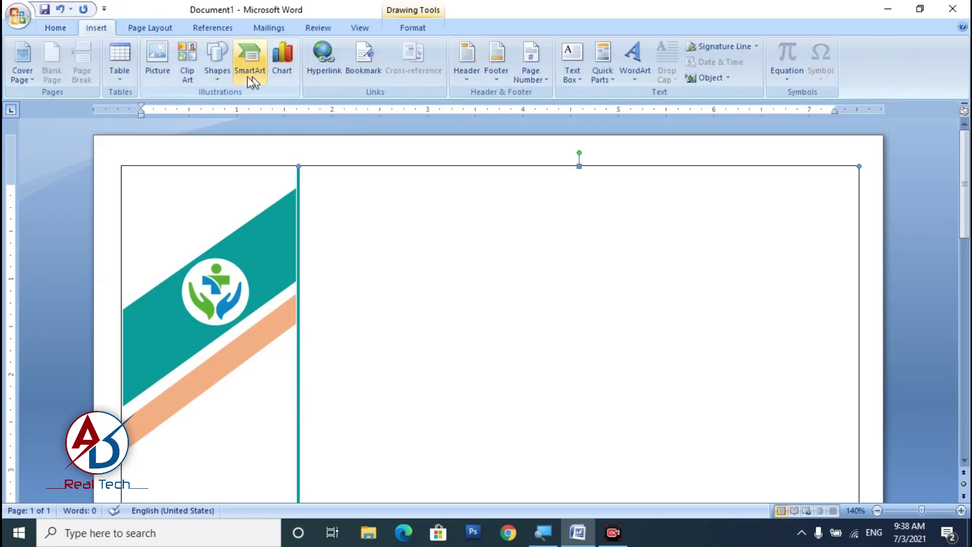
{"action": "left_click", "coordinate": [218, 76]}
{"action": "left_click", "coordinate": [212, 107]}
{"action": "left_click_drag", "start_coordinate": [496, 181], "coordinate": [847, 215]}
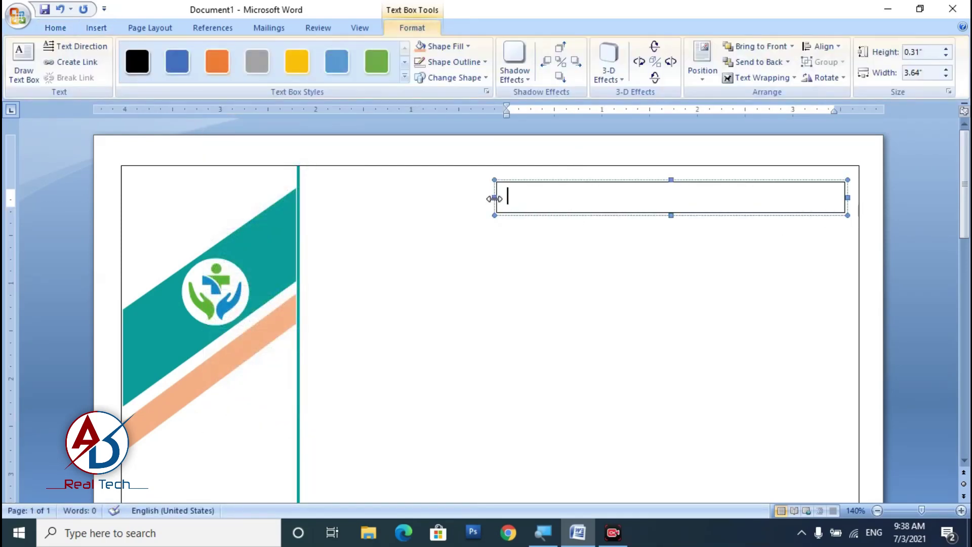
{"action": "left_click_drag", "start_coordinate": [495, 197], "coordinate": [433, 197]}
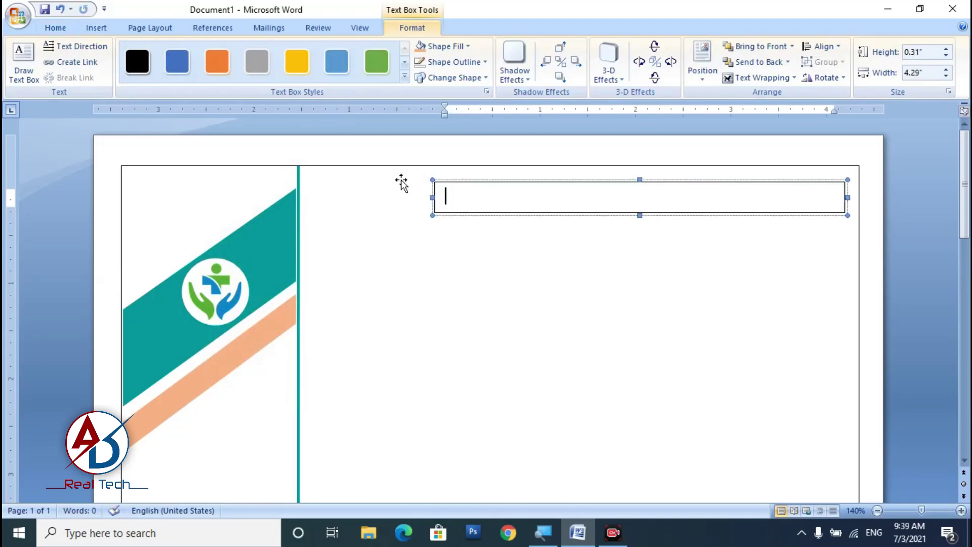
- Set the text box font to Calibri Light (Headings) and enter "Ref No." followed by an underscore blank line
{"action": "left_click", "coordinate": [53, 28]}
{"action": "left_click", "coordinate": [208, 52]}
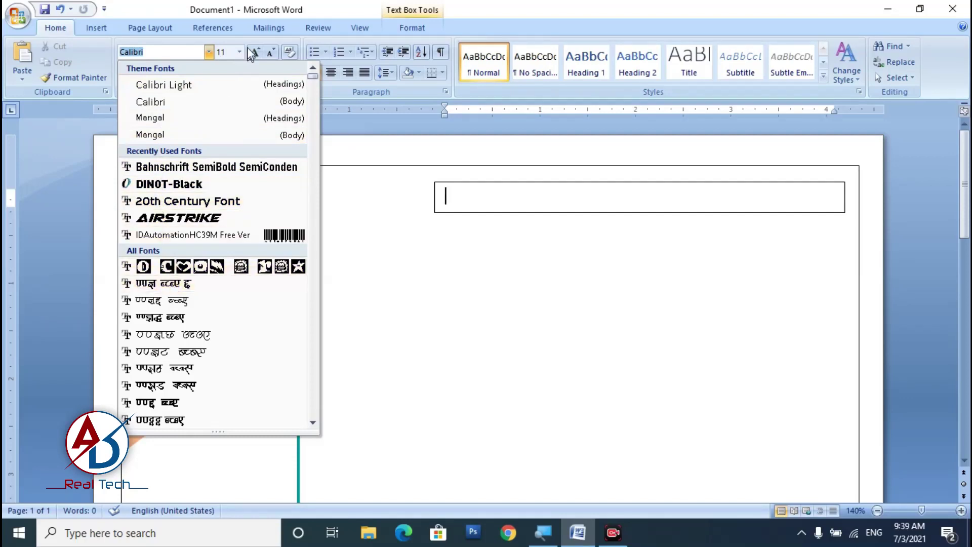
{"action": "left_click", "coordinate": [178, 85]}
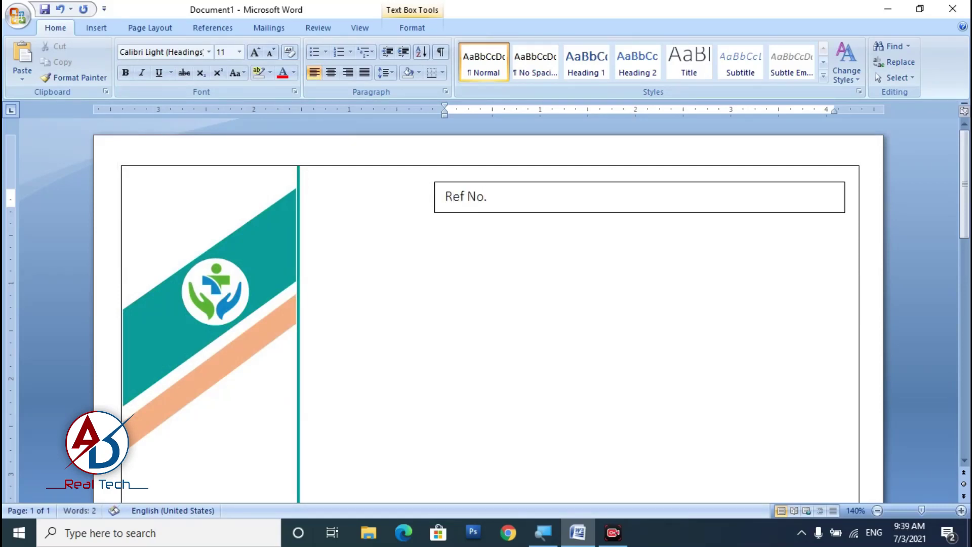
{"action": "type", "text": "_________________"}
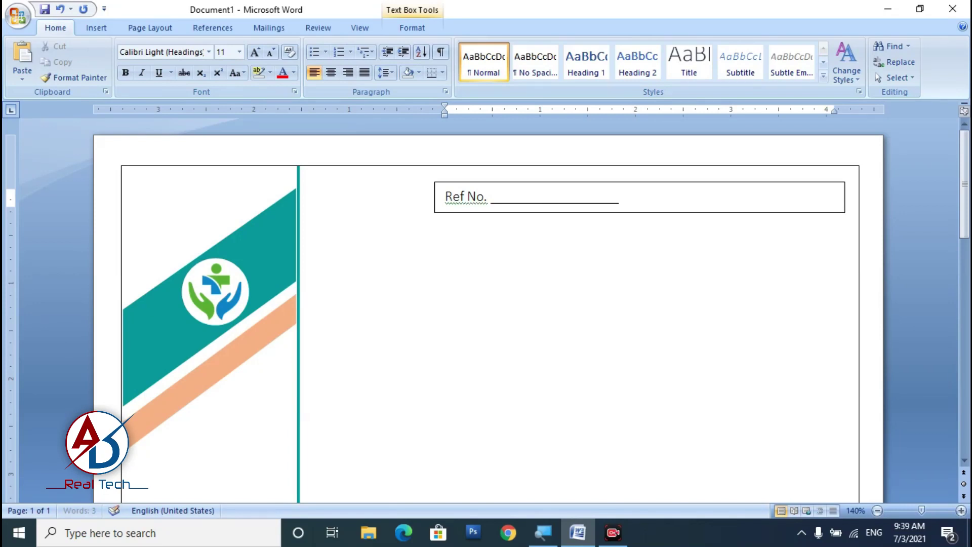
{"action": "type", "text": "_"}
- Add "Date:" with an underscore blank line after the reference blank on the same line, separated by two tabs
{"action": "key", "text": "Tab"}
{"action": "key", "text": "Tab"}
{"action": "type", "text": "Da"}
{"action": "key", "text": "ctrl+z"}
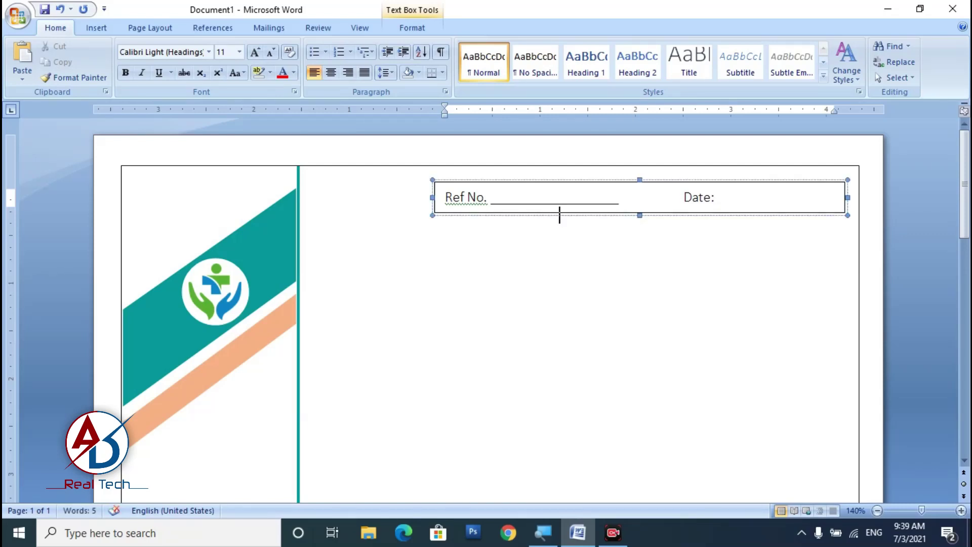
{"action": "key", "text": "ctrl+y"}
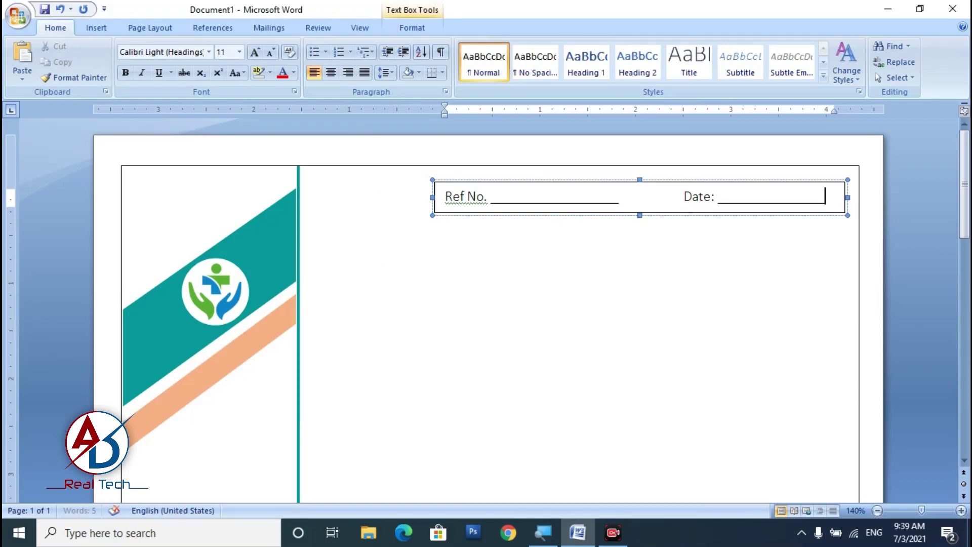
- Dismiss the proofing mark under "Ref No." and select the whole text box
{"action": "right_click", "coordinate": [465, 205]}
{"action": "left_click", "coordinate": [513, 243]}
{"action": "left_click", "coordinate": [590, 184]}
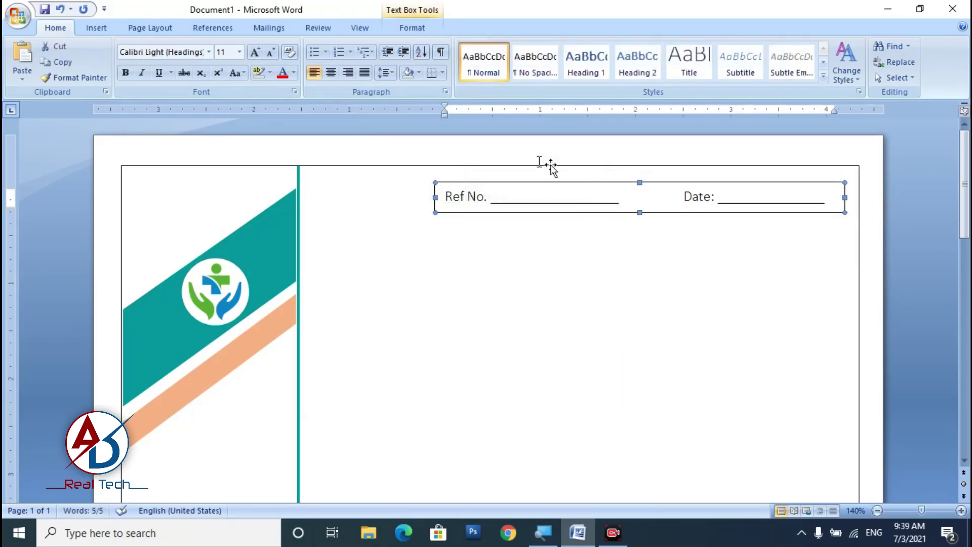
- Remove the outline and the fill from the reference and date text box
{"action": "left_click", "coordinate": [413, 27]}
{"action": "left_click", "coordinate": [453, 62]}
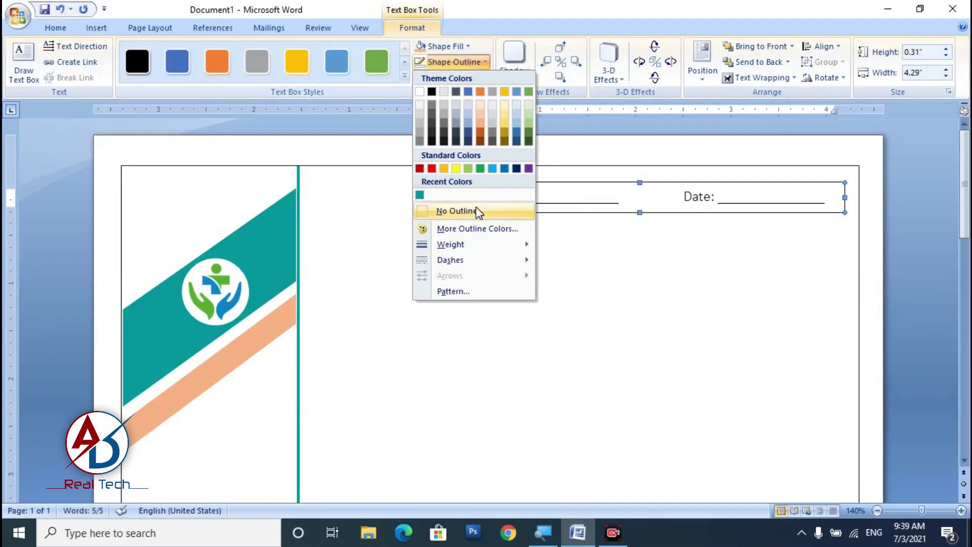
{"action": "left_click", "coordinate": [456, 211]}
{"action": "left_click", "coordinate": [444, 46]}
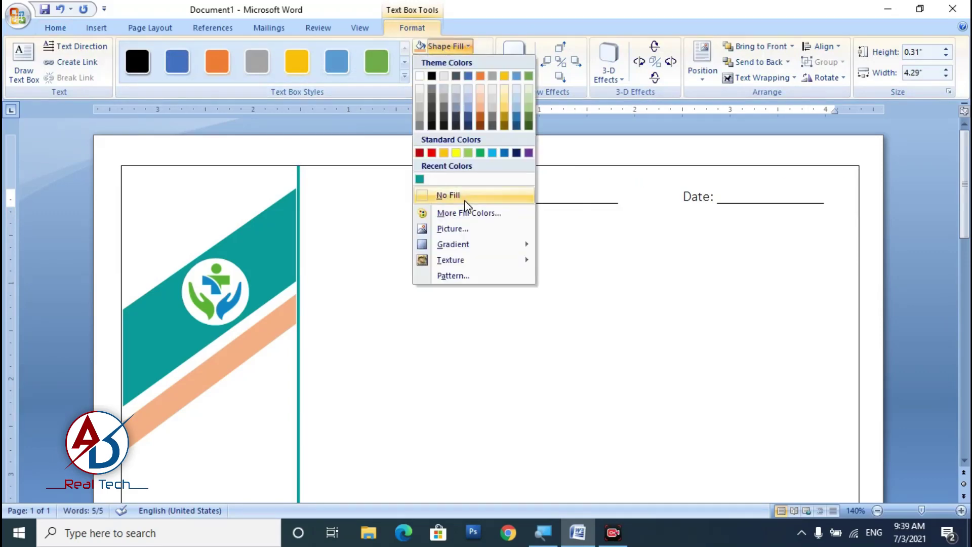
{"action": "left_click", "coordinate": [445, 199]}
{"action": "left_click", "coordinate": [684, 320]}
- Look over the page at different zoom levels to examine the header line, shapes and remaining empty areas
{"action": "scroll", "coordinate": [575, 284], "scroll_direction": "down", "scroll_amount": 10}
{"action": "scroll", "coordinate": [564, 314], "scroll_direction": "up", "scroll_amount": 5}
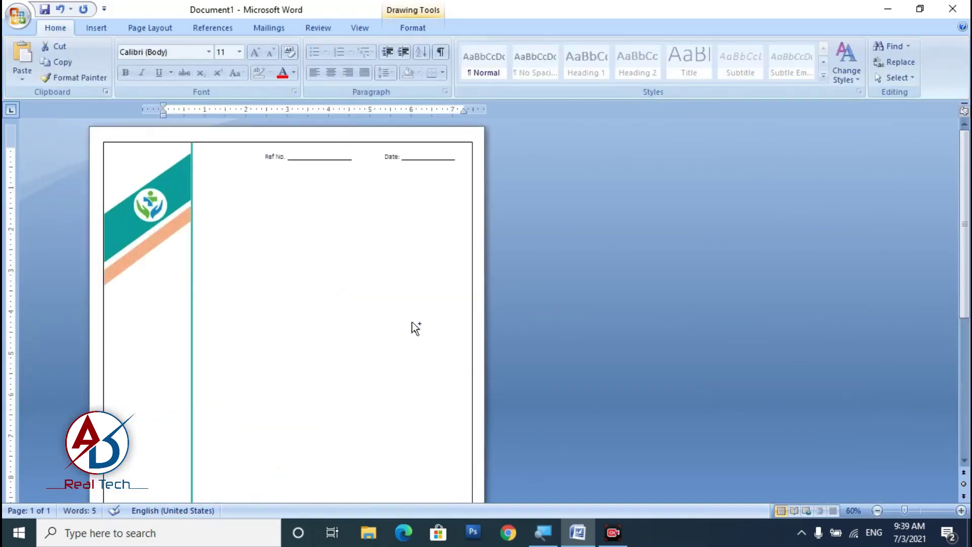
{"action": "scroll", "coordinate": [510, 325], "scroll_direction": "up", "scroll_amount": 3}
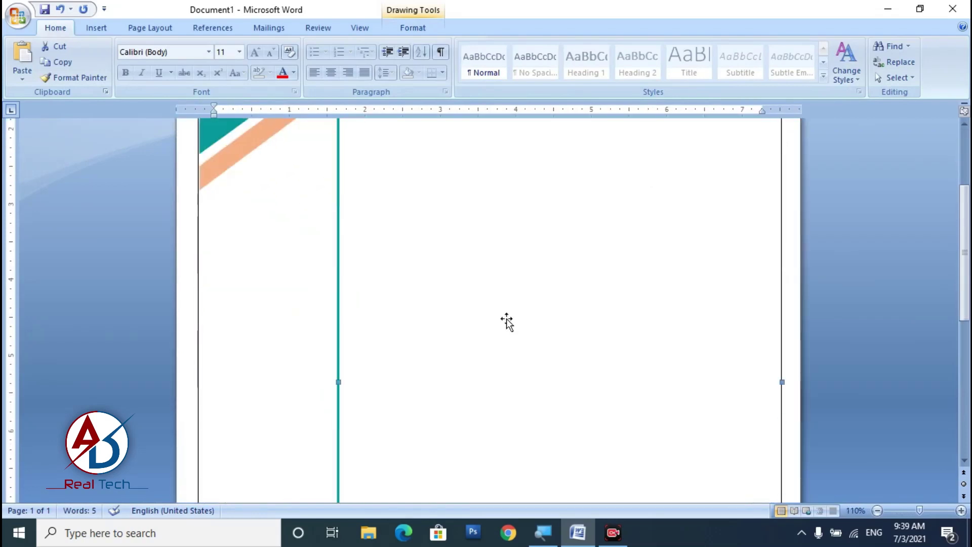
{"action": "scroll", "coordinate": [506, 321], "scroll_direction": "up", "scroll_amount": 3}
{"action": "scroll", "coordinate": [321, 348], "scroll_direction": "down", "scroll_amount": 3}
{"action": "scroll", "coordinate": [328, 353], "scroll_direction": "up", "scroll_amount": 2}
{"action": "scroll", "coordinate": [354, 352], "scroll_direction": "down", "scroll_amount": 1}
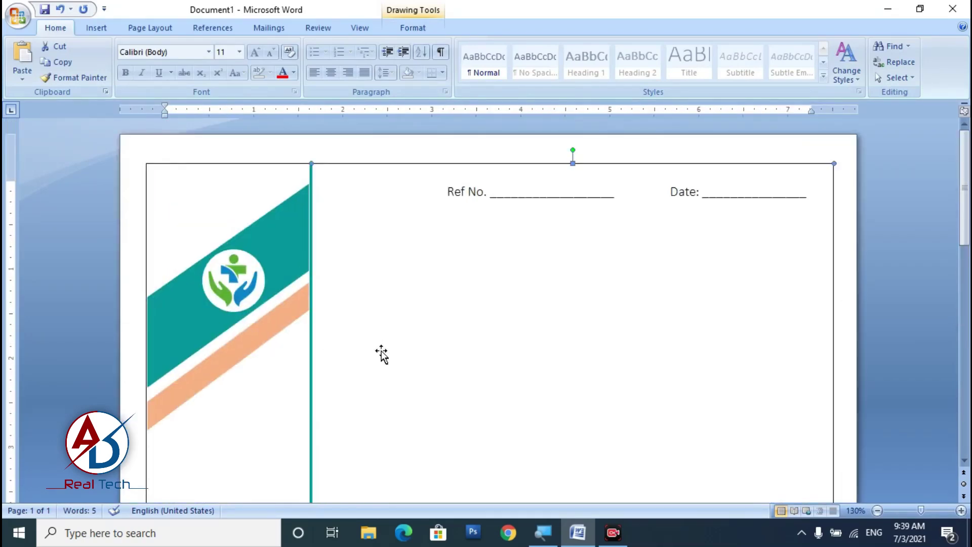
{"action": "scroll", "coordinate": [382, 354], "scroll_direction": "down", "scroll_amount": 3}
{"action": "scroll", "coordinate": [381, 355], "scroll_direction": "up", "scroll_amount": 3}
{"action": "scroll", "coordinate": [445, 399], "scroll_direction": "up", "scroll_amount": 3}
{"action": "scroll", "coordinate": [618, 393], "scroll_direction": "down", "scroll_amount": 5}
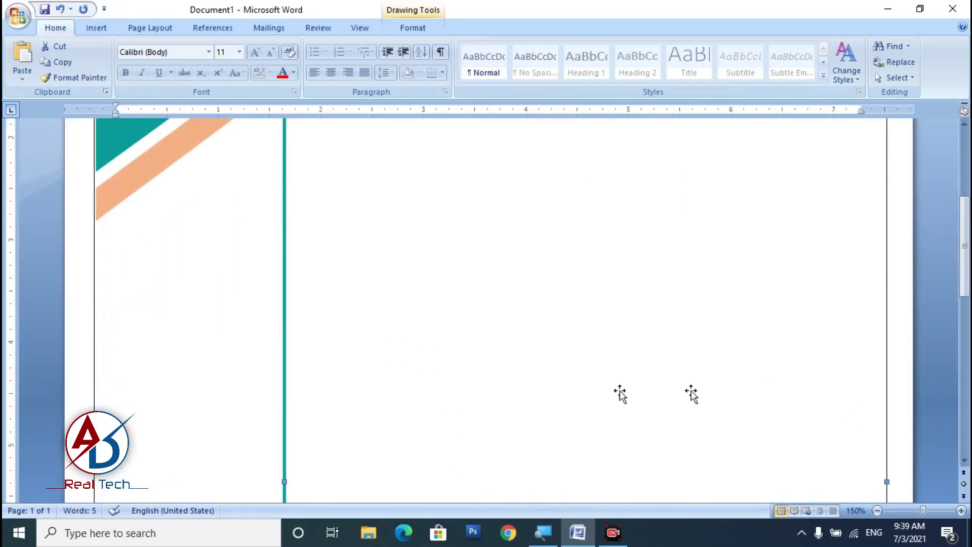
- Draw a text box about 0.9" high and 1.77" wide in the left column below the orange band
{"action": "left_click", "coordinate": [95, 28]}
{"action": "left_click", "coordinate": [217, 60]}
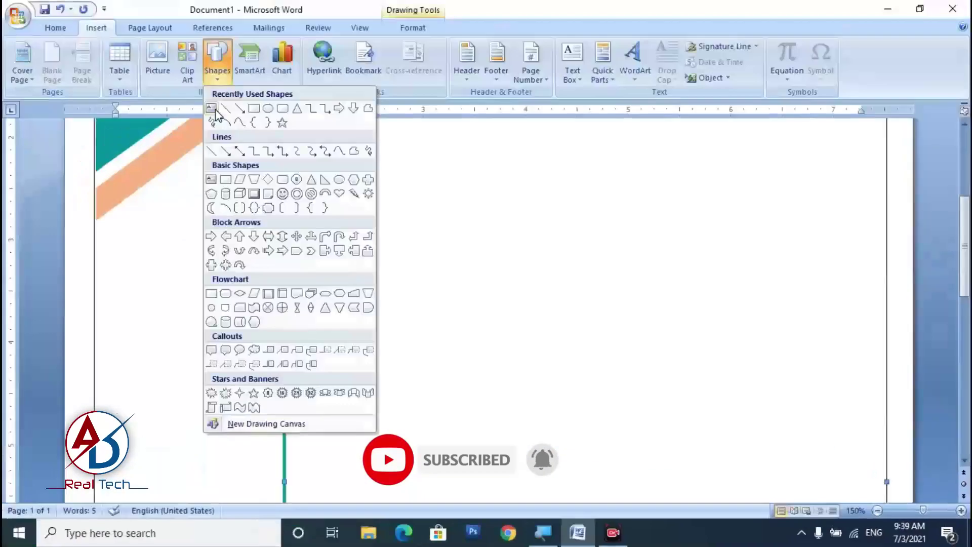
{"action": "left_click", "coordinate": [425, 220]}
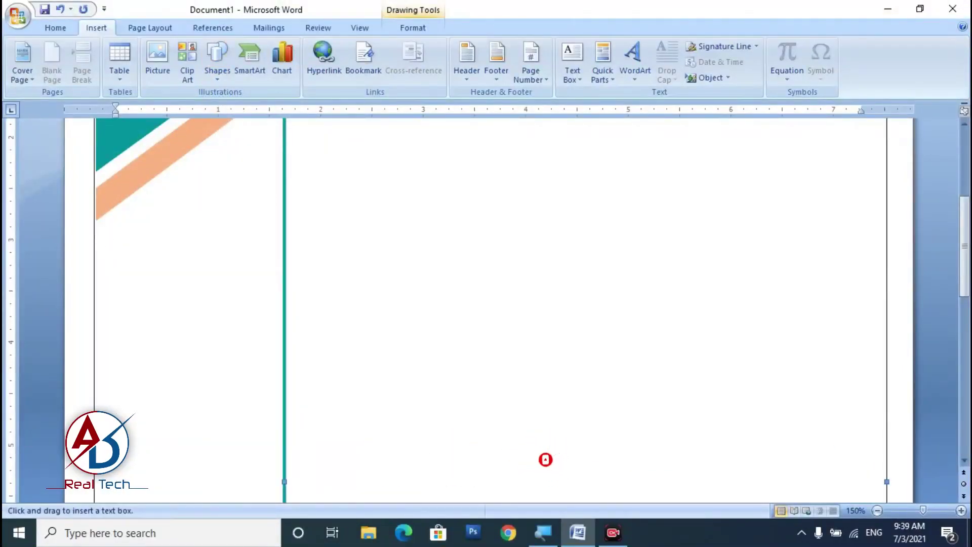
{"action": "left_click_drag", "start_coordinate": [103, 239], "coordinate": [279, 334]}
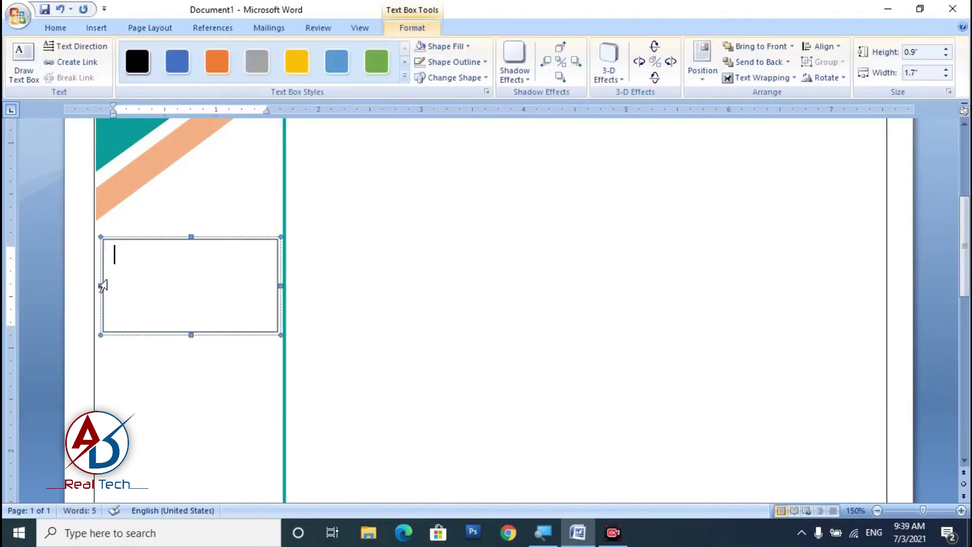
{"action": "left_click", "coordinate": [99, 290]}
{"action": "left_click_drag", "start_coordinate": [103, 285], "coordinate": [97, 286]}
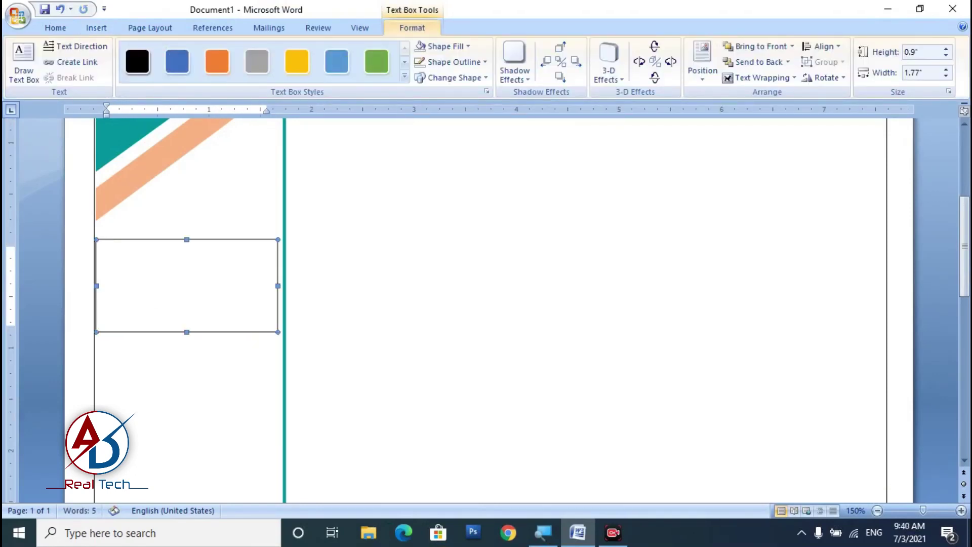
- Reduce the left indent in the new text box slightly and enter the heading "Patient Details", followed by a new line
{"action": "left_click", "coordinate": [253, 239]}
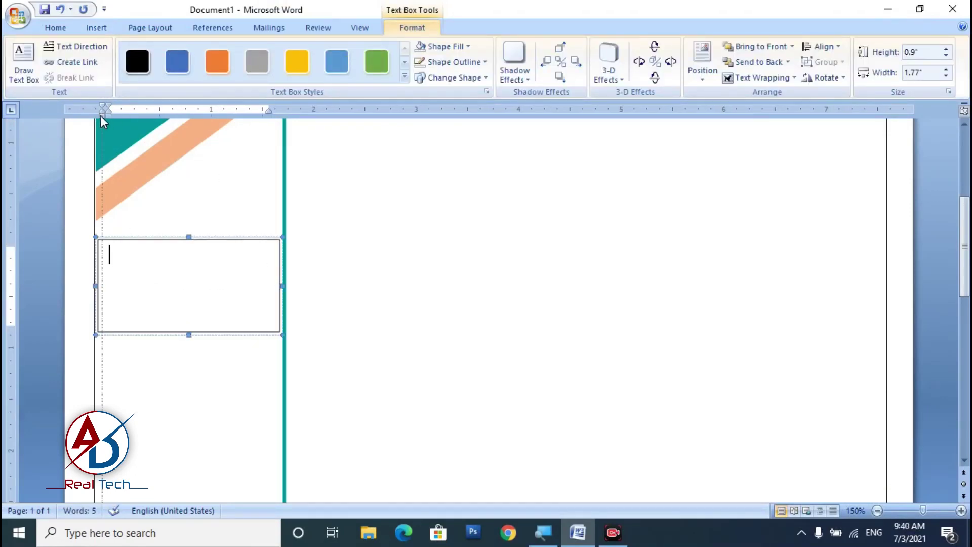
{"action": "type", "text": "Patient Detaila"}
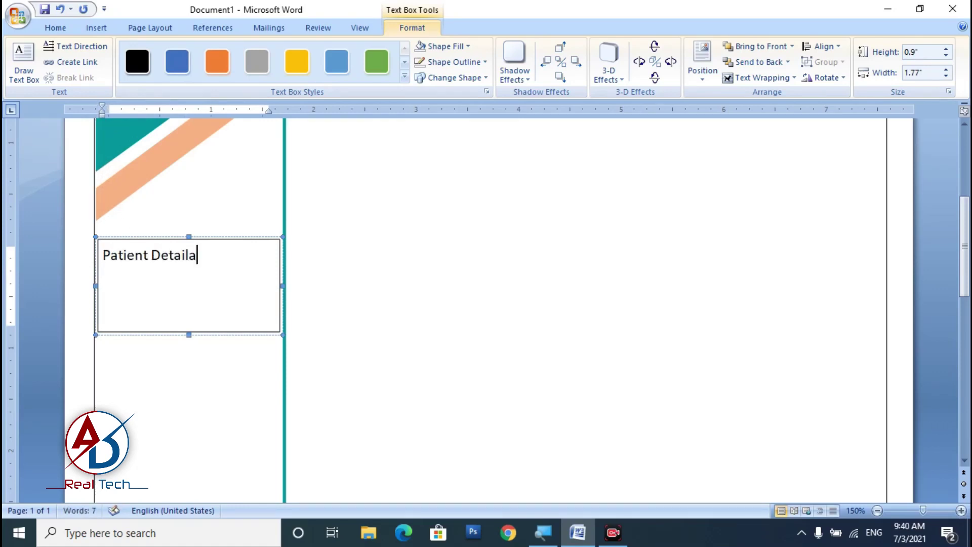
{"action": "key", "text": "BackSpace"}
{"action": "type", "text": "s"}
{"action": "key", "text": "Return"}
{"action": "key", "text": "Return"}
- Extend the Patient Details text box downward to about 1.92" high
{"action": "key", "text": "ctrl+a"}
{"action": "left_click", "coordinate": [204, 277]}
{"action": "left_click_drag", "start_coordinate": [188, 335], "coordinate": [189, 439]}
- Add "Name:", "Age:", "Sex:" and "Adv:" lines with underscore blanks below the heading in 9 pt Calibri Light (Headings)
{"action": "left_click", "coordinate": [55, 28]}
{"action": "type", "text": "N"}
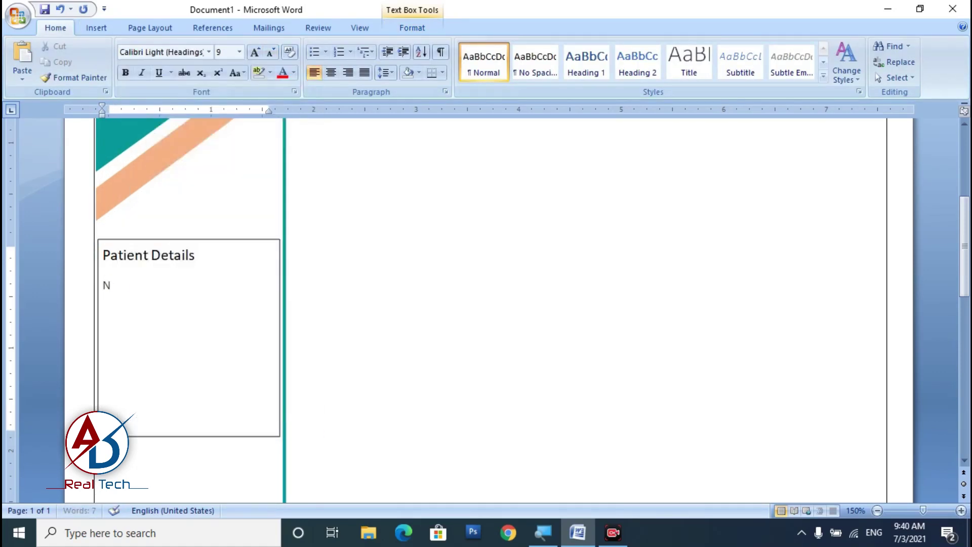
{"action": "type", "text": "ame: ____________________________"}
{"action": "key", "text": "Return"}
{"action": "type", "text": "Age: _______________________________"}
{"action": "key", "text": "Return"}
{"action": "type", "text": "Sex: _______________________________"}
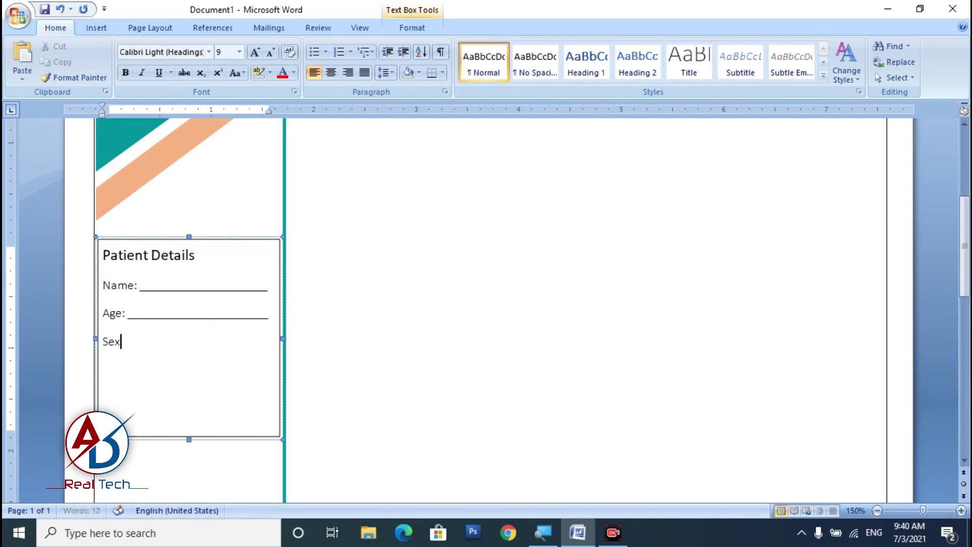
{"action": "key", "text": "Return"}
{"action": "type", "text": "Adv: ______________________________"}
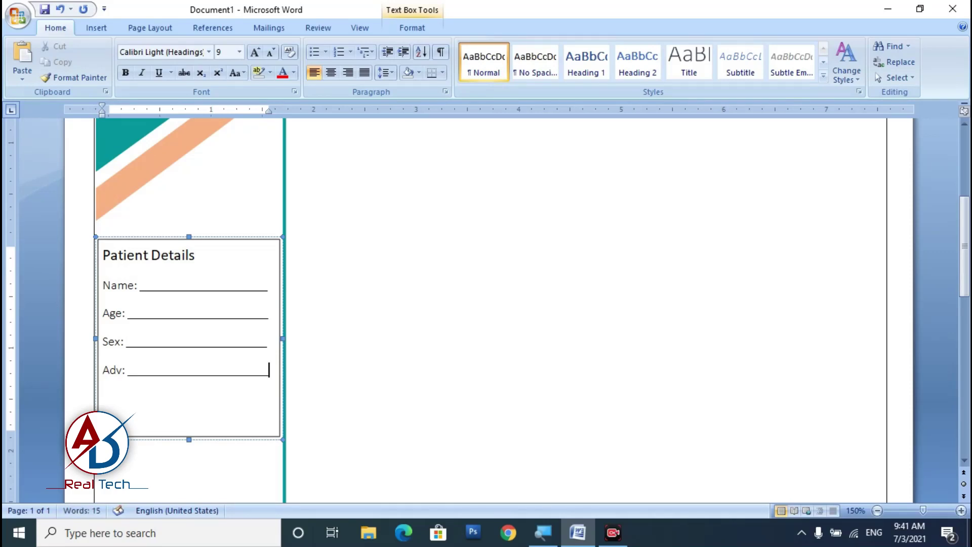
- Format the "Patient Details" heading as bold Calibri (Body) at 14 pt
{"action": "scroll", "coordinate": [347, 304], "scroll_direction": "down", "scroll_amount": 9}
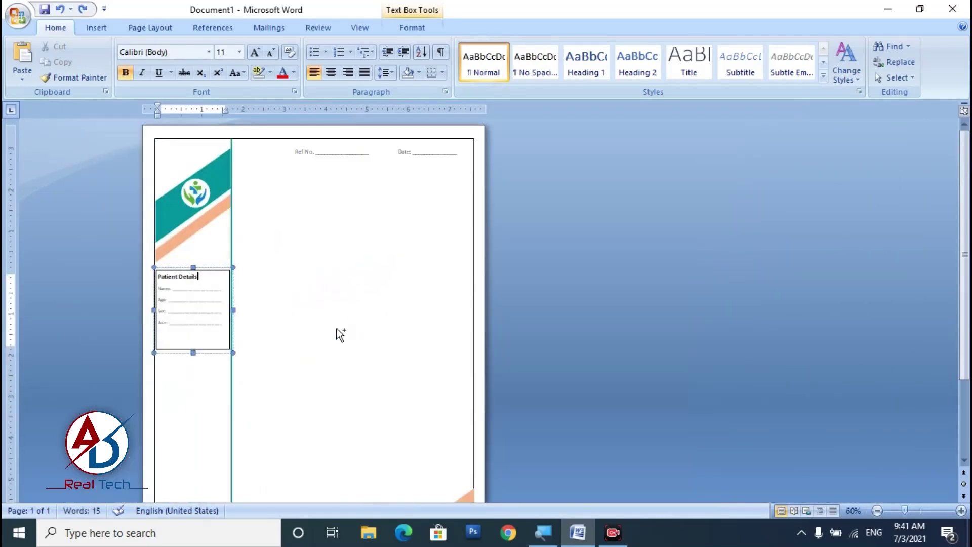
{"action": "scroll", "coordinate": [336, 332], "scroll_direction": "up", "scroll_amount": 5}
{"action": "scroll", "coordinate": [316, 377], "scroll_direction": "up", "scroll_amount": 1}
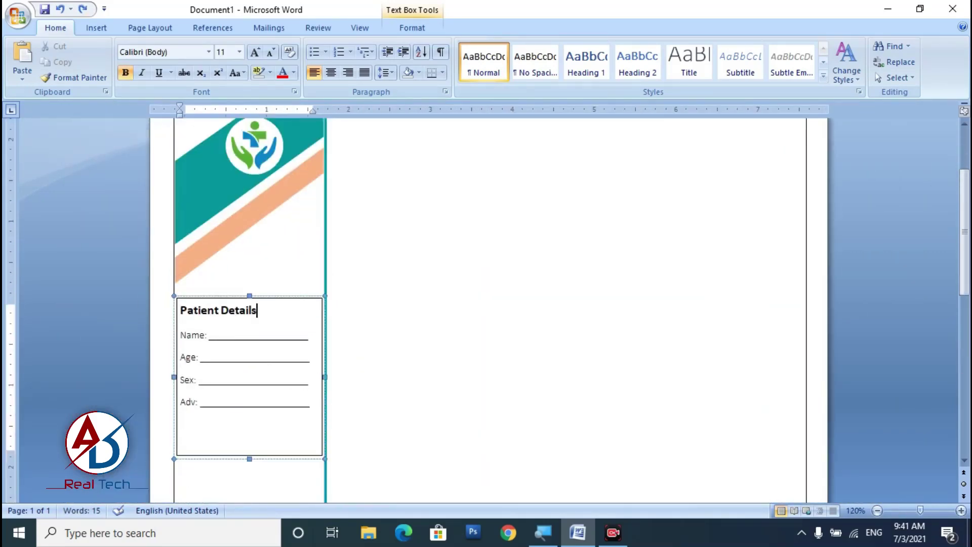
{"action": "triple_click", "coordinate": [251, 310]}
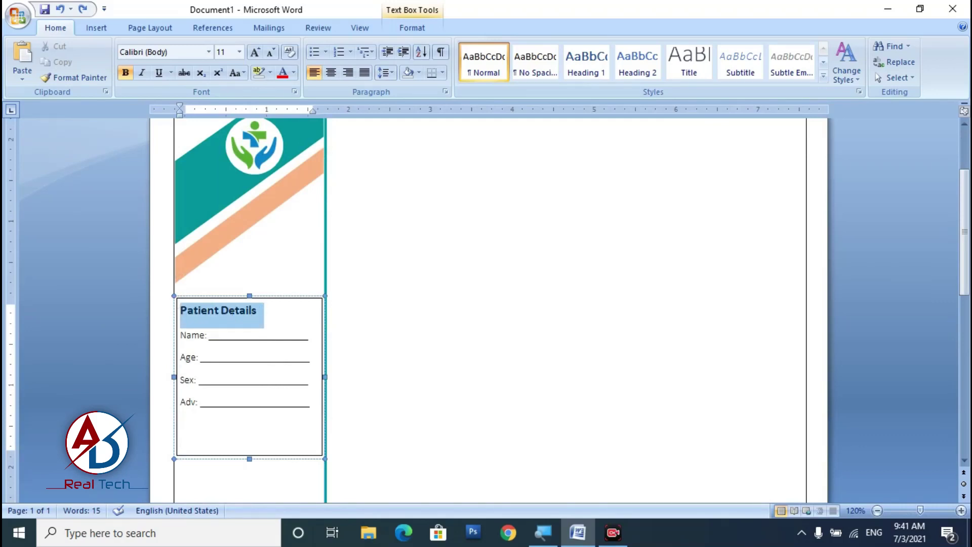
{"action": "left_click", "coordinate": [255, 52]}
{"action": "left_click", "coordinate": [255, 52]}
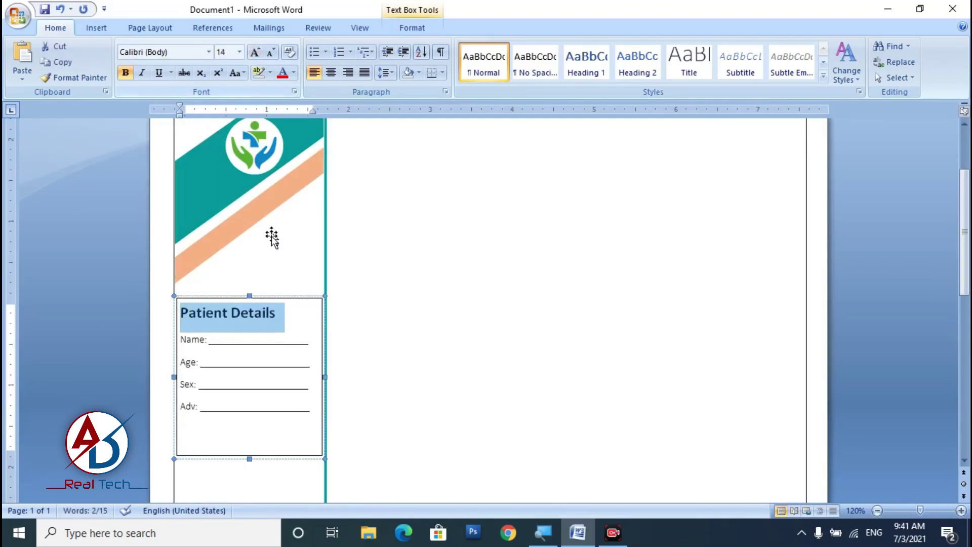
- Remove the outline and the fill from the Patient Details text box
{"action": "left_click", "coordinate": [302, 297]}
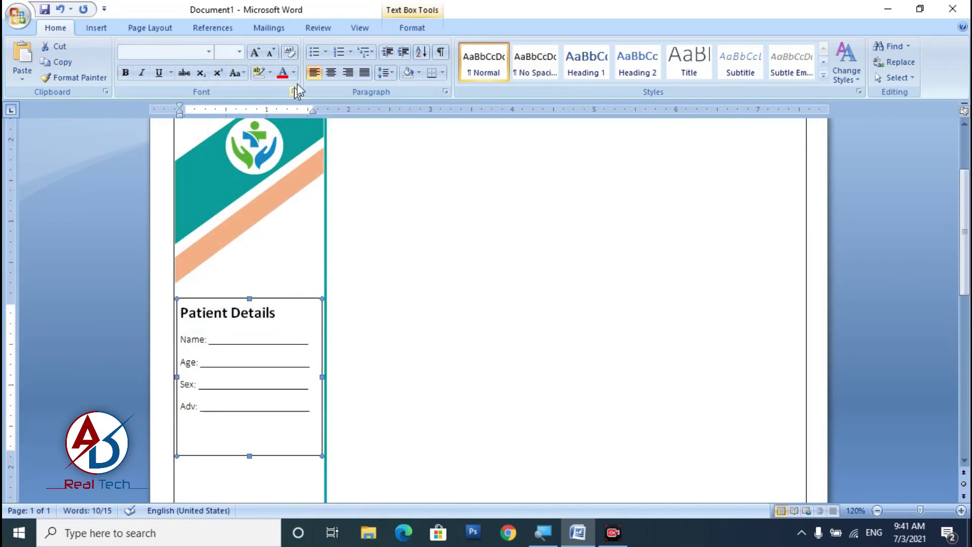
{"action": "left_click", "coordinate": [412, 28]}
{"action": "left_click", "coordinate": [454, 62]}
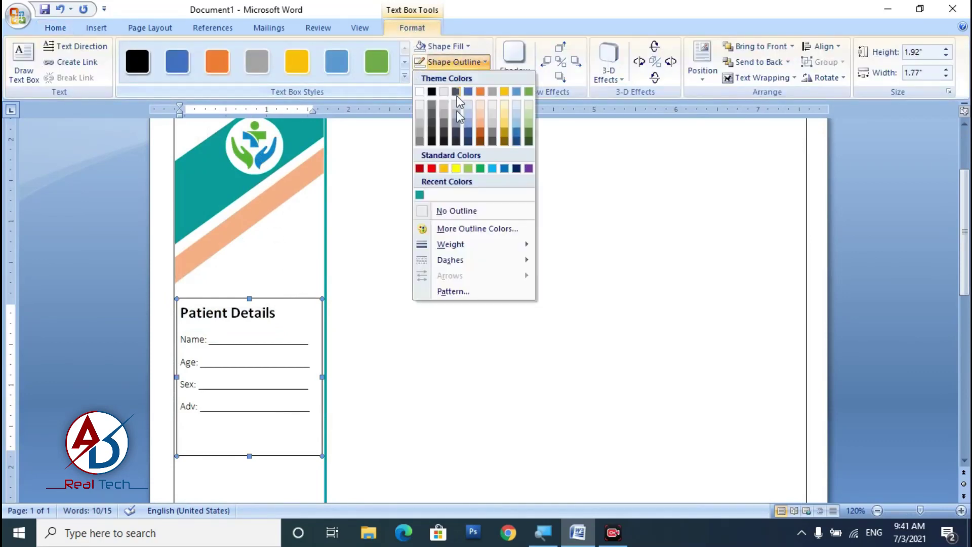
{"action": "left_click", "coordinate": [445, 212]}
{"action": "left_click", "coordinate": [451, 61]}
{"action": "left_click", "coordinate": [445, 213]}
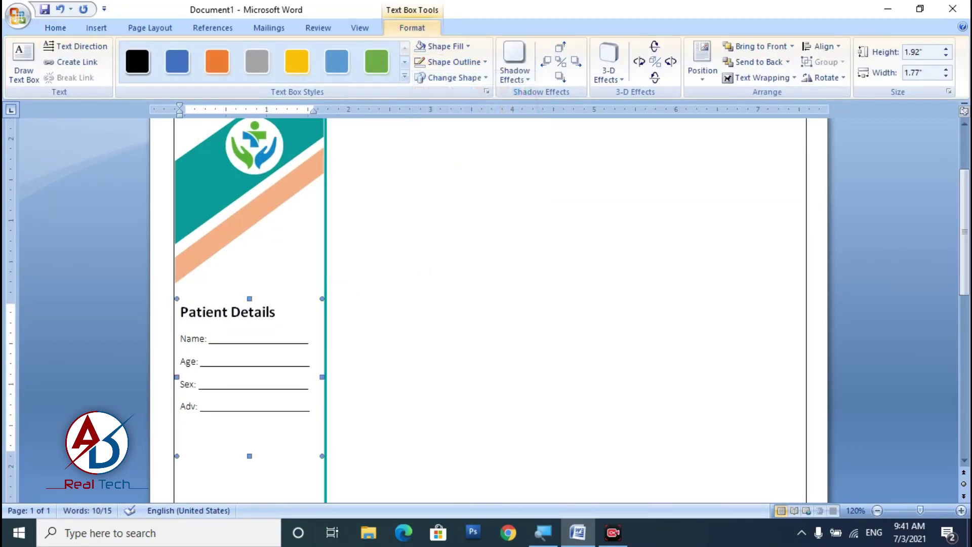
{"action": "left_click", "coordinate": [280, 318]}
{"action": "left_click", "coordinate": [443, 46]}
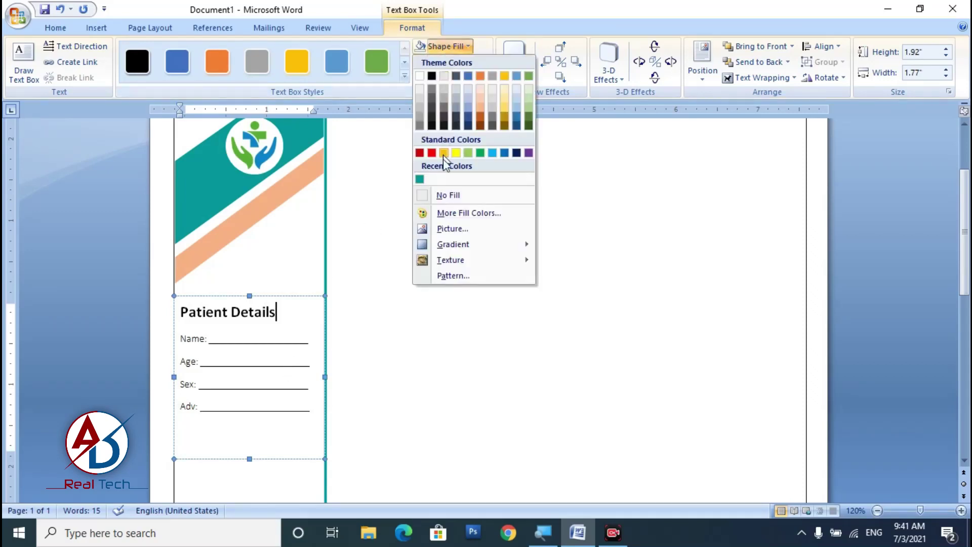
{"action": "left_click", "coordinate": [449, 193]}
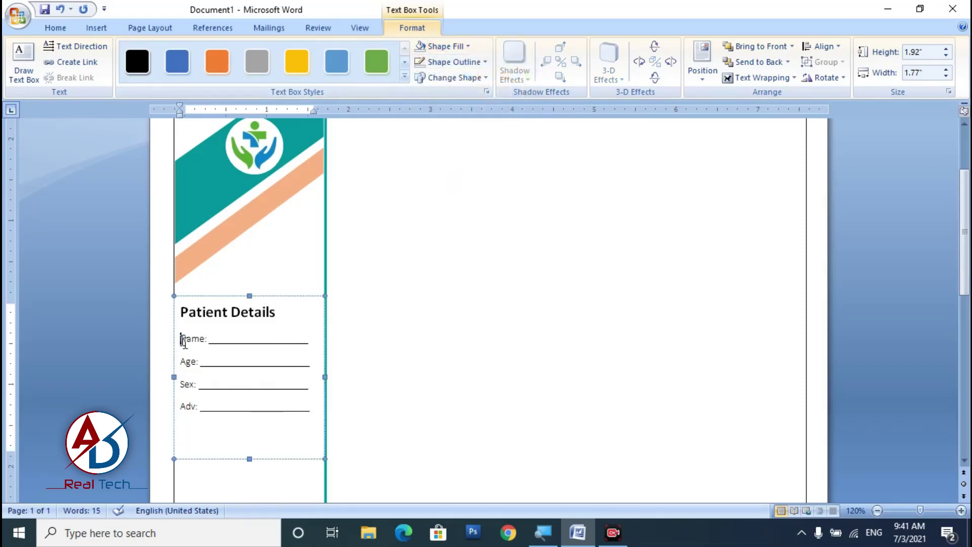
- Make the Name, Age, Sex and Adv lines bold and deselect the text box
{"action": "left_click_drag", "start_coordinate": [181, 338], "coordinate": [313, 450]}
{"action": "left_click", "coordinate": [59, 28]}
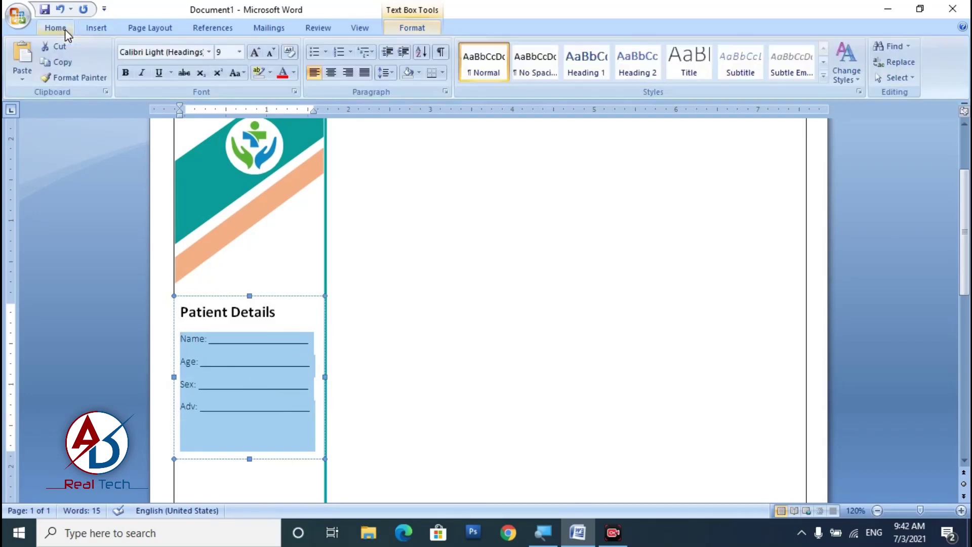
{"action": "left_click", "coordinate": [126, 73]}
{"action": "left_click", "coordinate": [408, 390]}
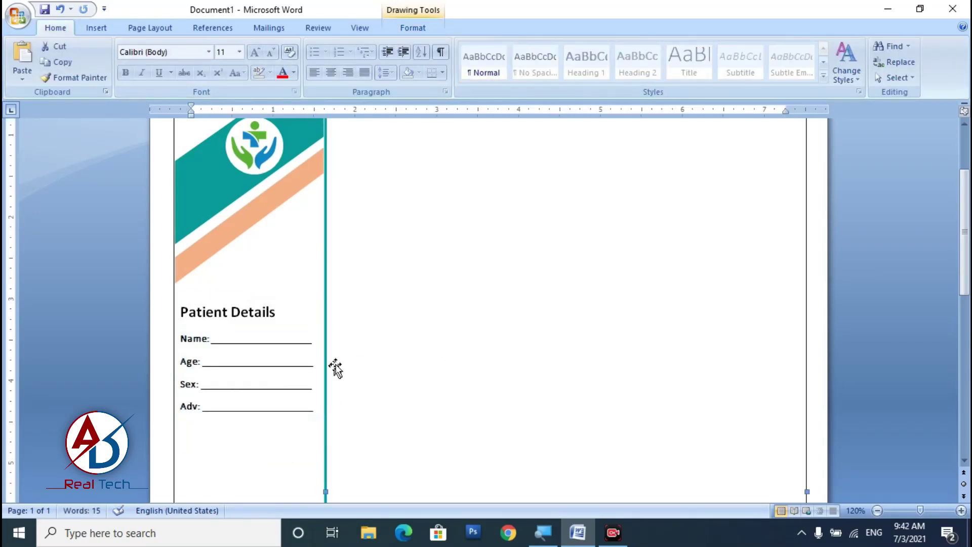
- Review the whole letterhead from the header down to the footer shapes to check the layout
{"action": "scroll", "coordinate": [424, 347], "scroll_direction": "down", "scroll_amount": 3}
{"action": "scroll", "coordinate": [425, 346], "scroll_direction": "up", "scroll_amount": 3}
{"action": "scroll", "coordinate": [424, 346], "scroll_direction": "down", "scroll_amount": 6}
{"action": "scroll", "coordinate": [425, 347], "scroll_direction": "up", "scroll_amount": 4}
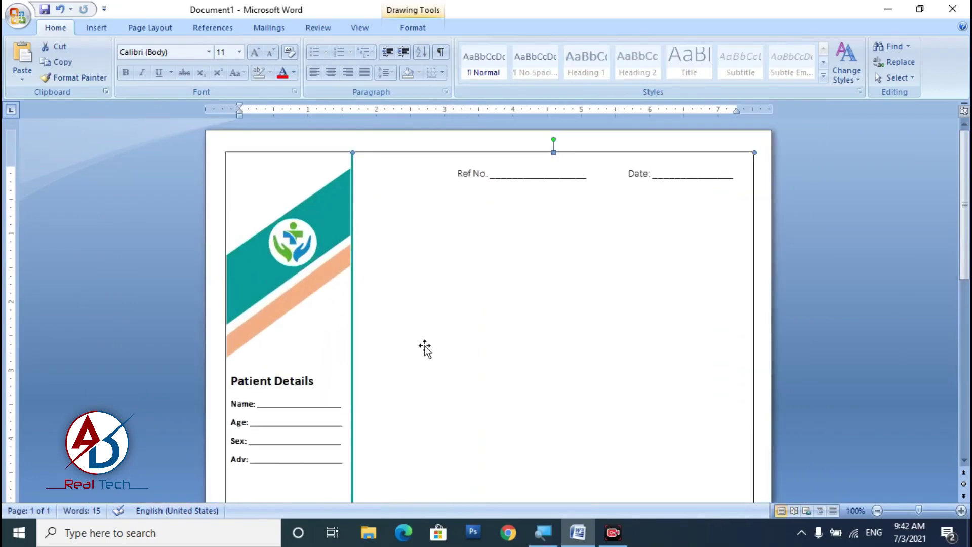
{"action": "scroll", "coordinate": [427, 349], "scroll_direction": "down", "scroll_amount": 5}
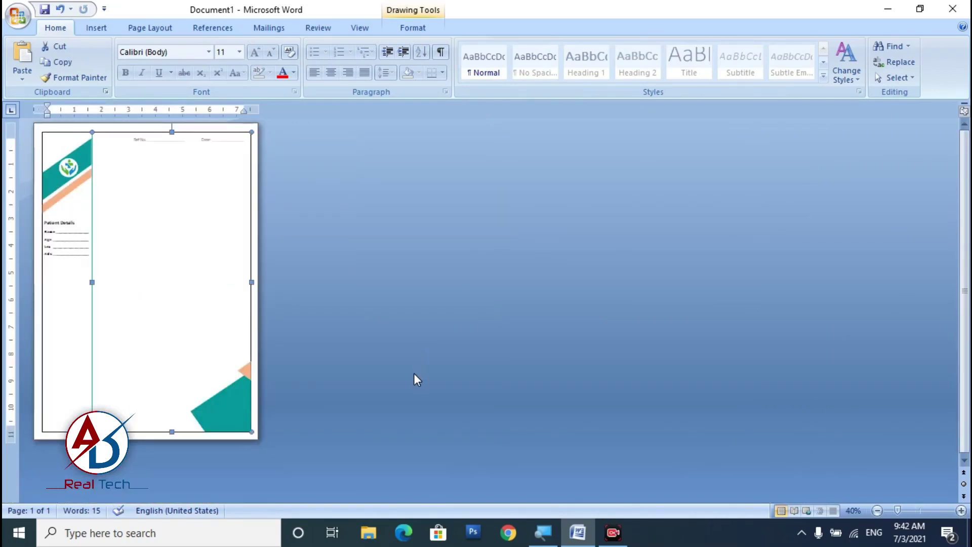
{"action": "scroll", "coordinate": [414, 373], "scroll_direction": "up", "scroll_amount": 5}
{"action": "scroll", "coordinate": [502, 385], "scroll_direction": "down", "scroll_amount": 10}
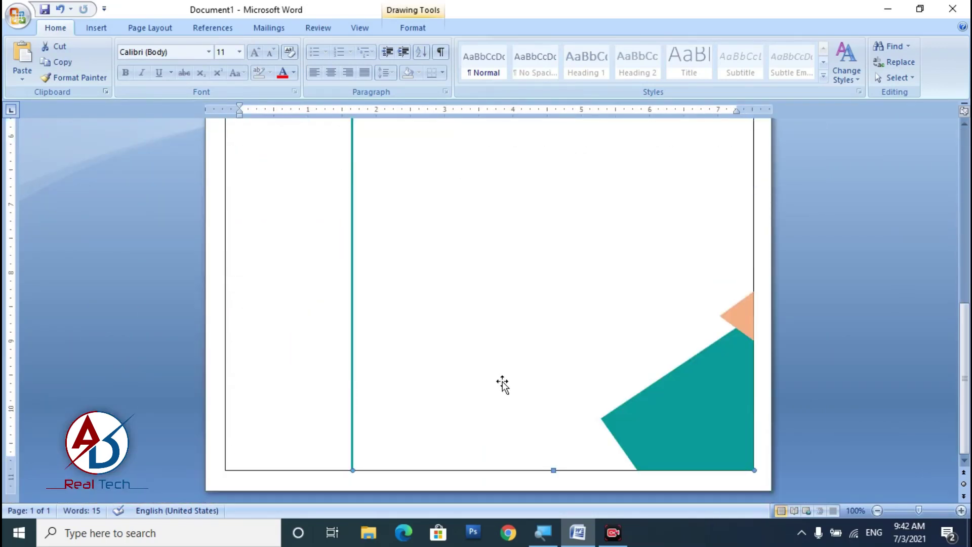
{"action": "scroll", "coordinate": [392, 327], "scroll_direction": "up", "scroll_amount": 10}
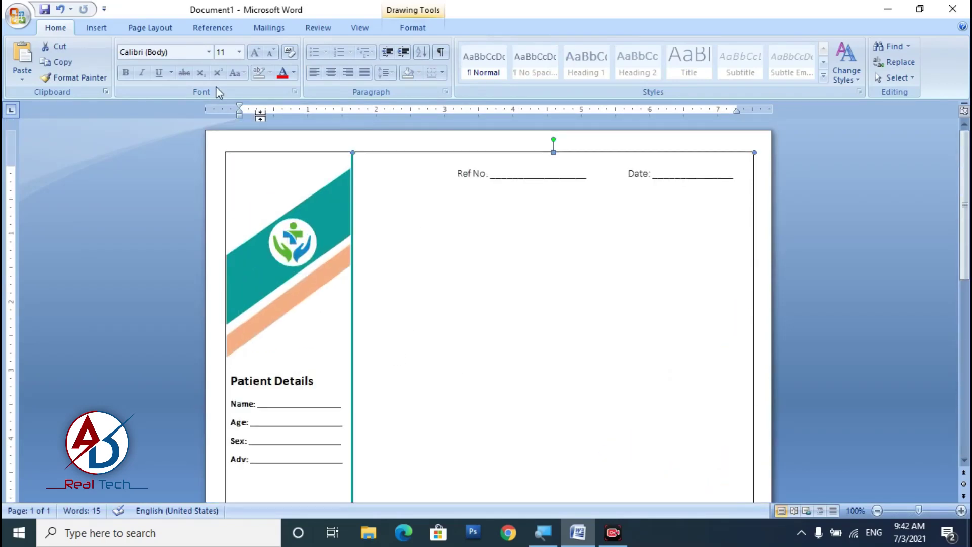
- Start inserting another shape on the letterhead page
{"action": "left_click", "coordinate": [97, 29]}
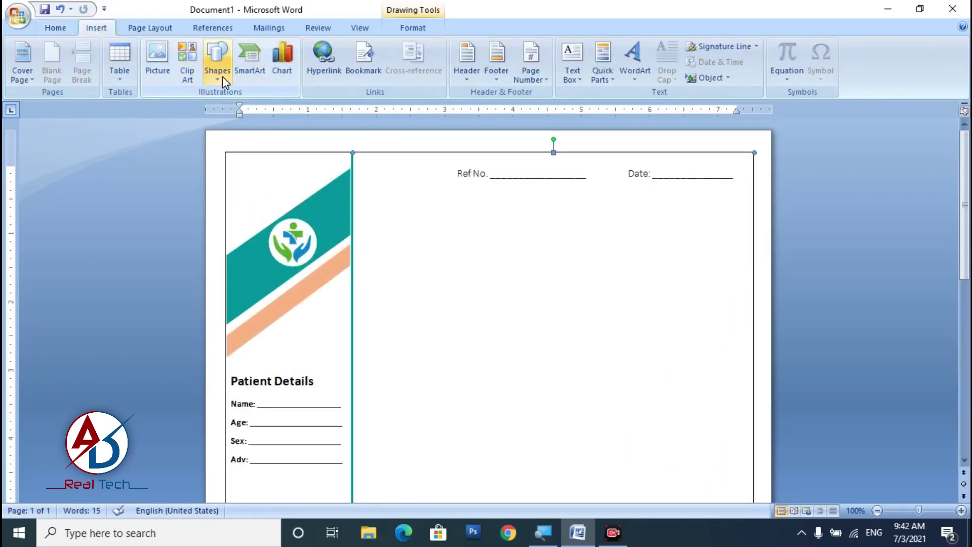